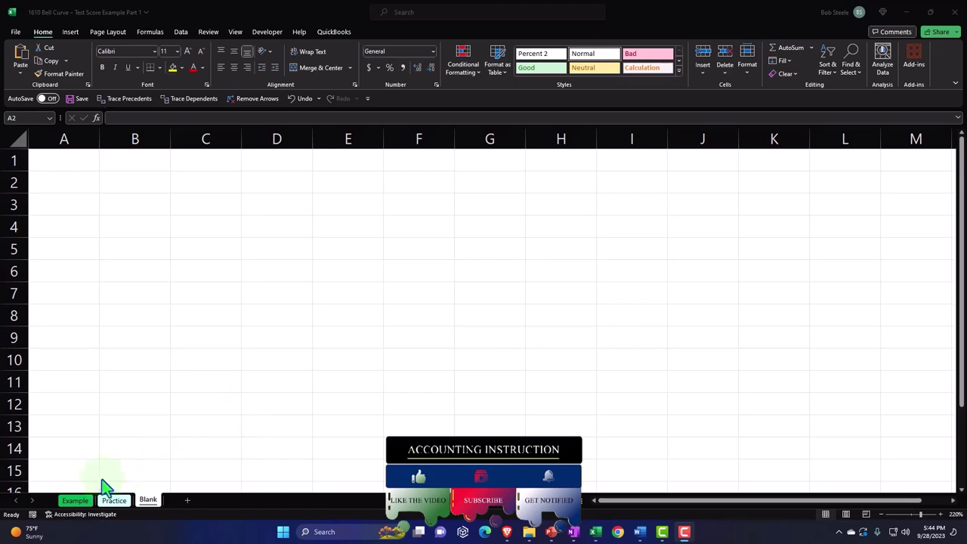
Examine the Example sheet's test score inputs, random data, summary statistics and histogram.
click(75, 501)
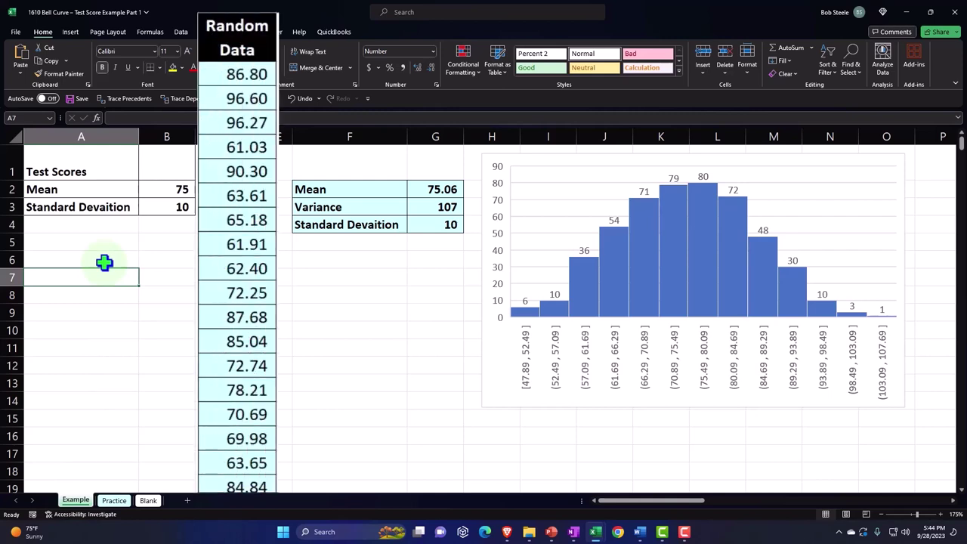
click(238, 182)
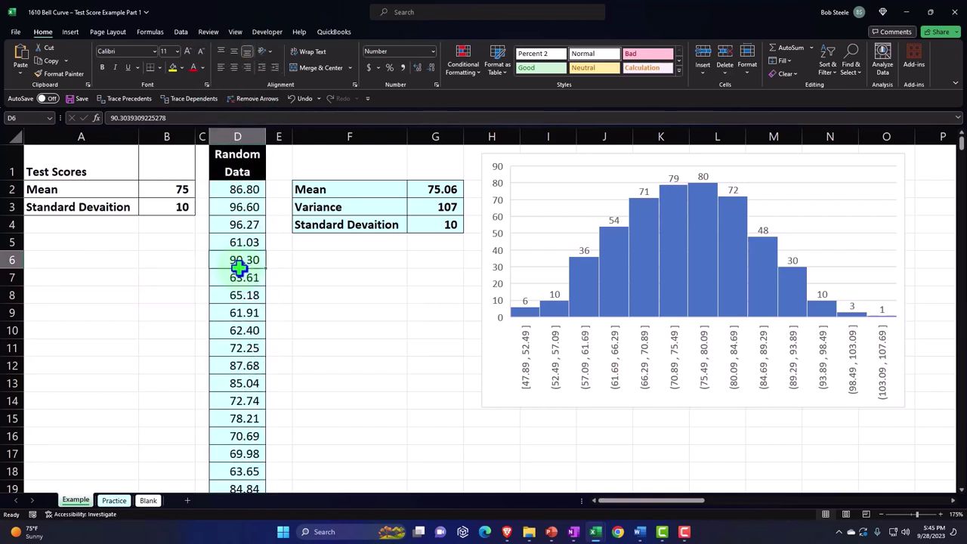
key(Right)
key(Right)
key(Right)
key(Right)
key(Right)
key(Right)
key(Right)
key(Right)
key(Right)
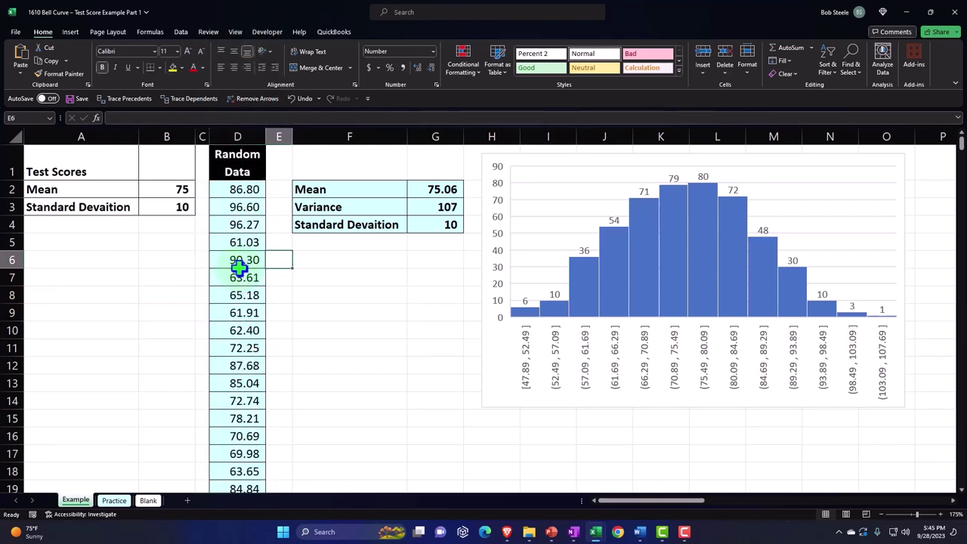
key(Right)
key(Right)
key(Right)
key(Right)
key(Right)
key(Right)
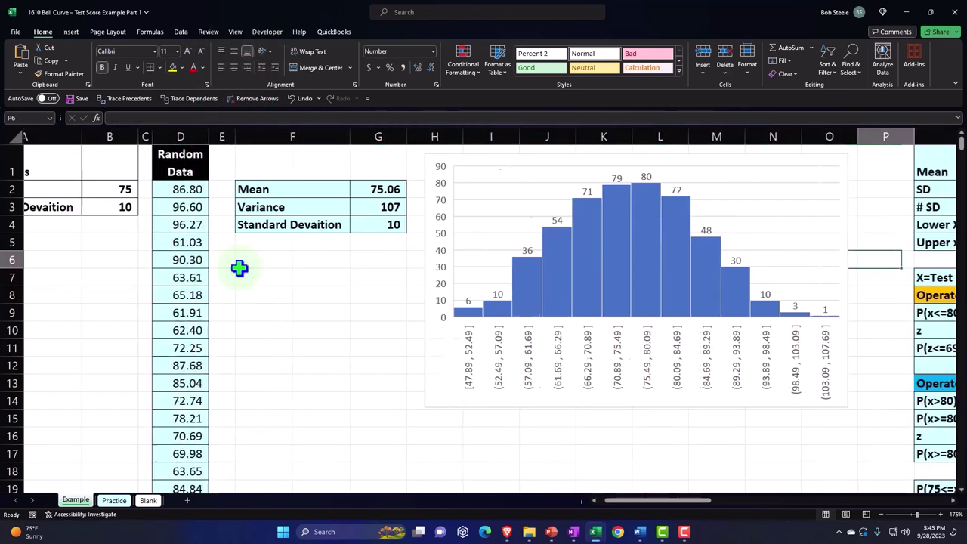
key(Right)
key(Right)
key(Right)
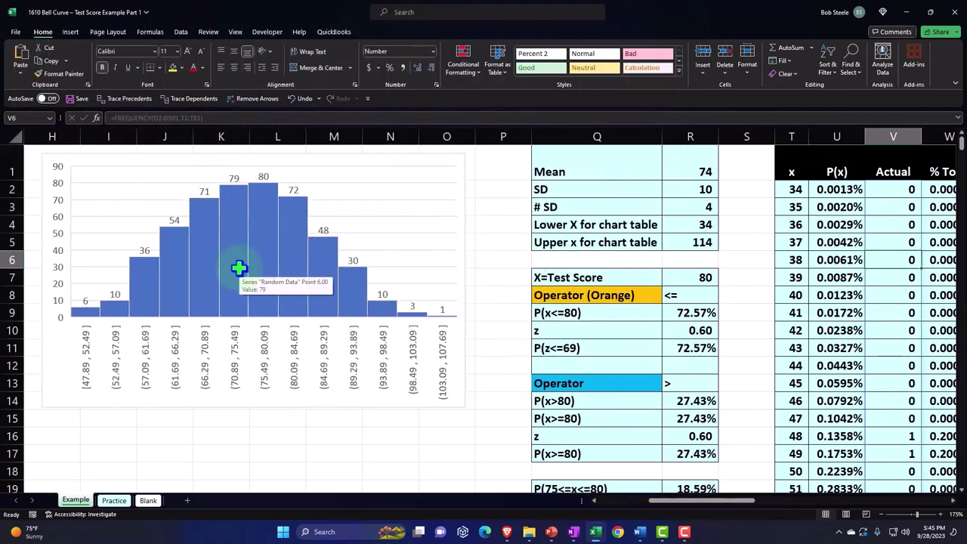
Examine the Example sheet's probability table and the shaded Test Scores bell curve chart.
key(Right)
key(Right)
key(Right)
key(Right)
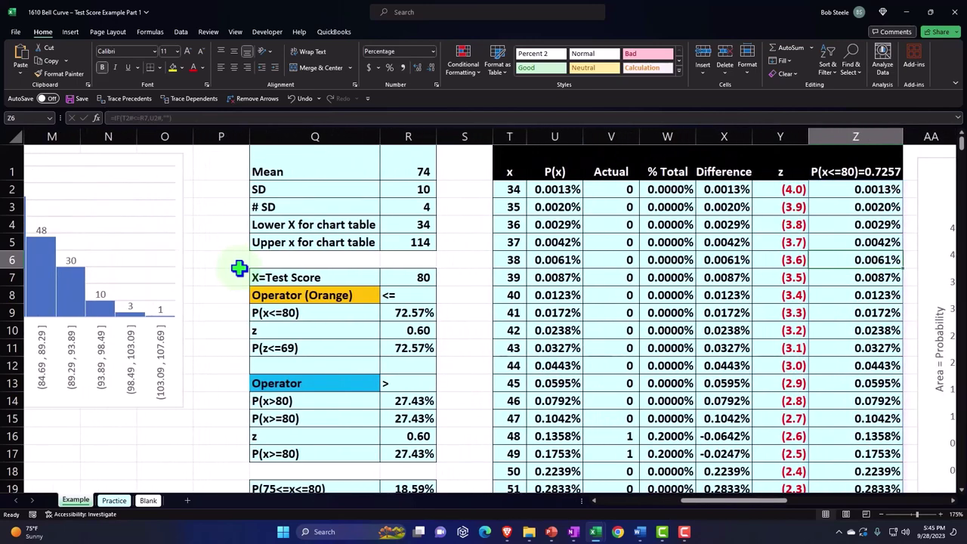
key(Right)
key(Right)
key(Right)
key(Right)
key(Right)
key(Right)
key(Right)
key(Right)
key(Right)
key(Right)
key(Right)
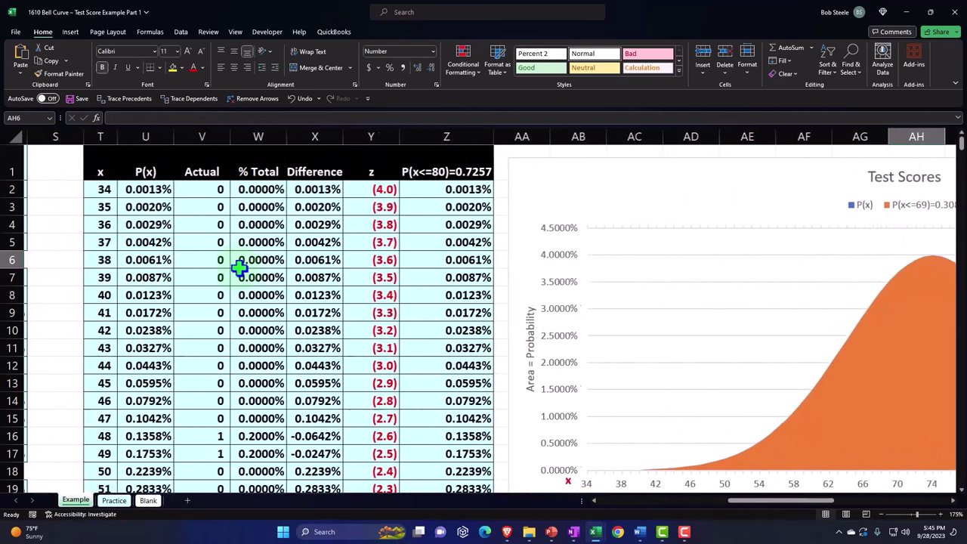
key(Right)
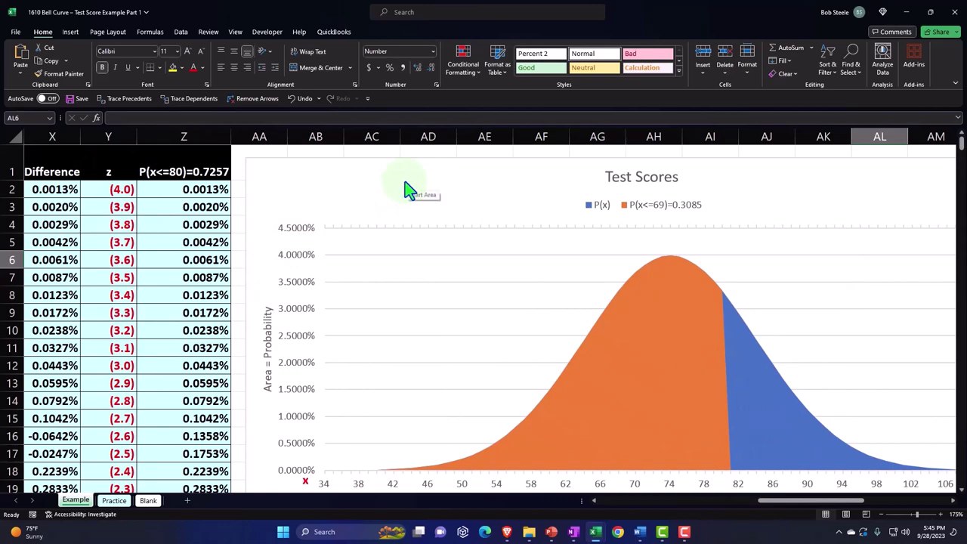
drag(799, 500, 475, 512)
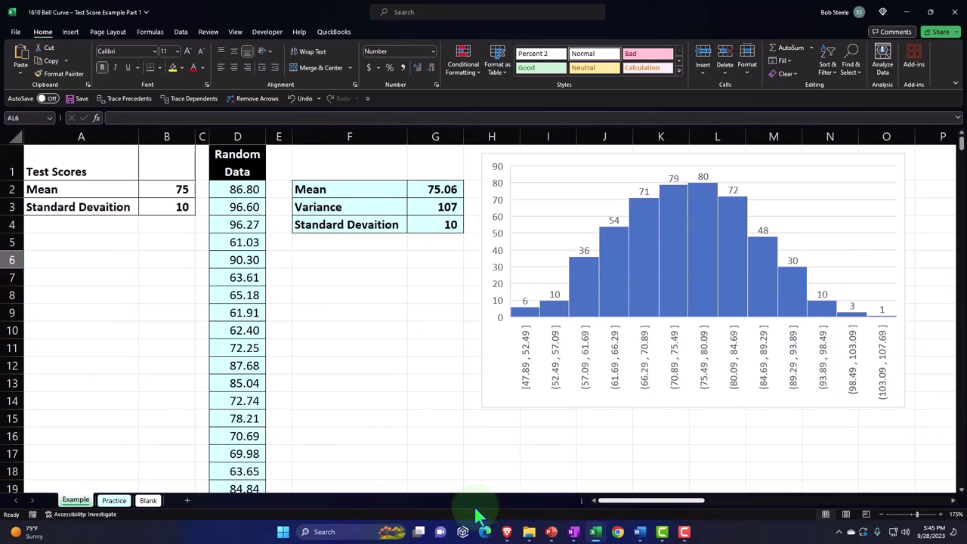
Format all cells of the Blank sheet as Currency with no symbol, 0 decimal places and red bracketed negative numbers.
click(154, 502)
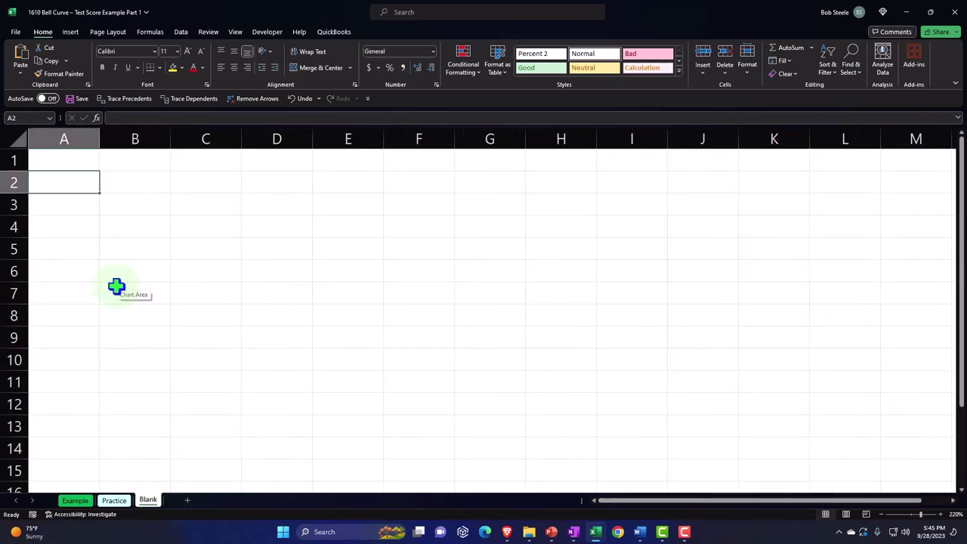
click(21, 140)
right_click(166, 218)
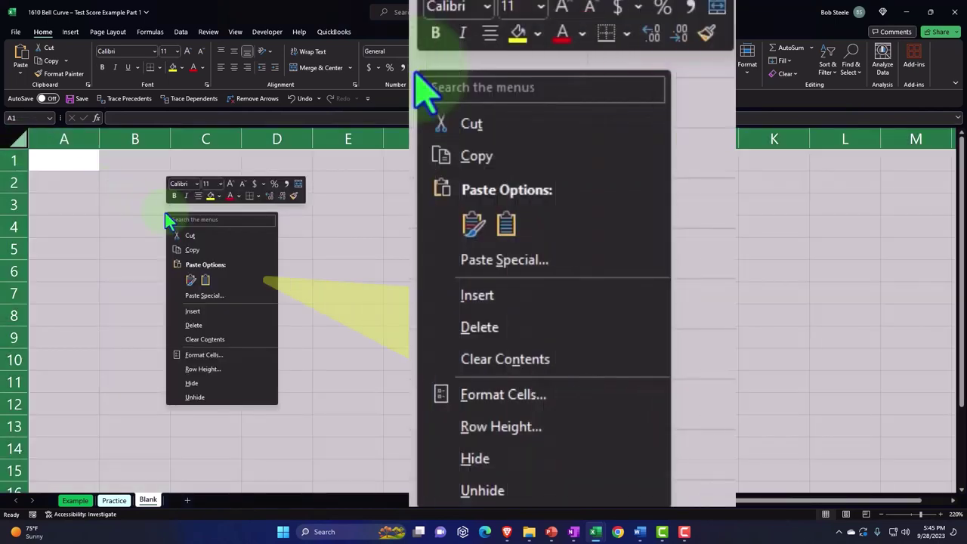
click(221, 354)
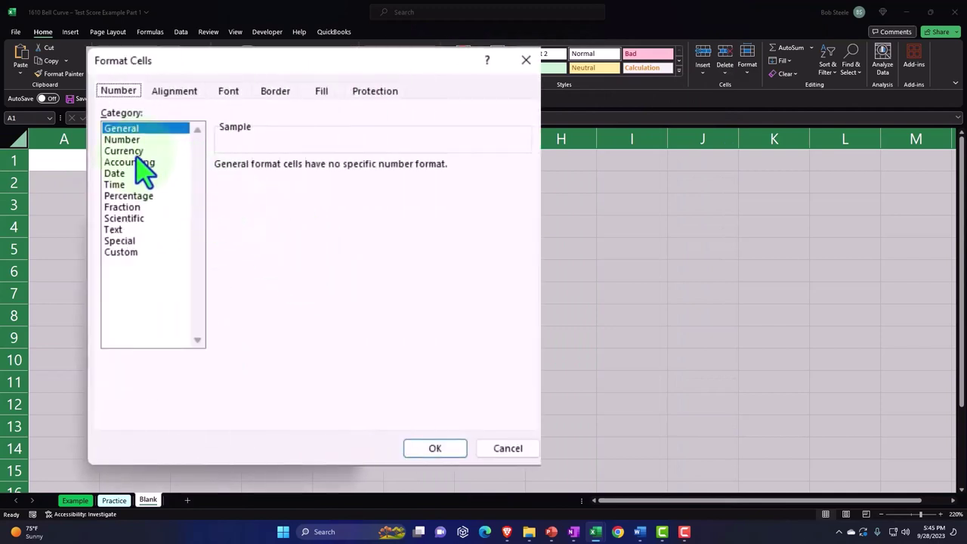
click(114, 283)
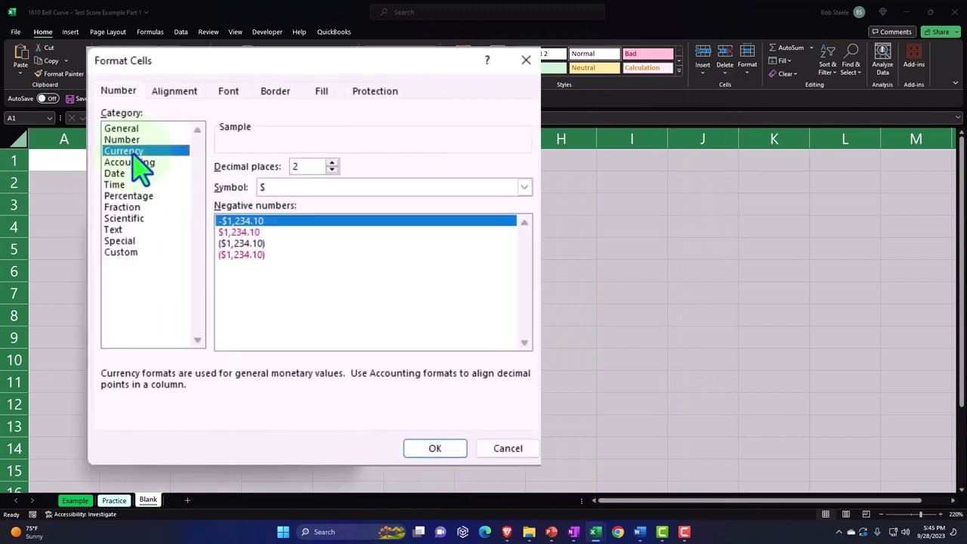
click(250, 257)
click(316, 189)
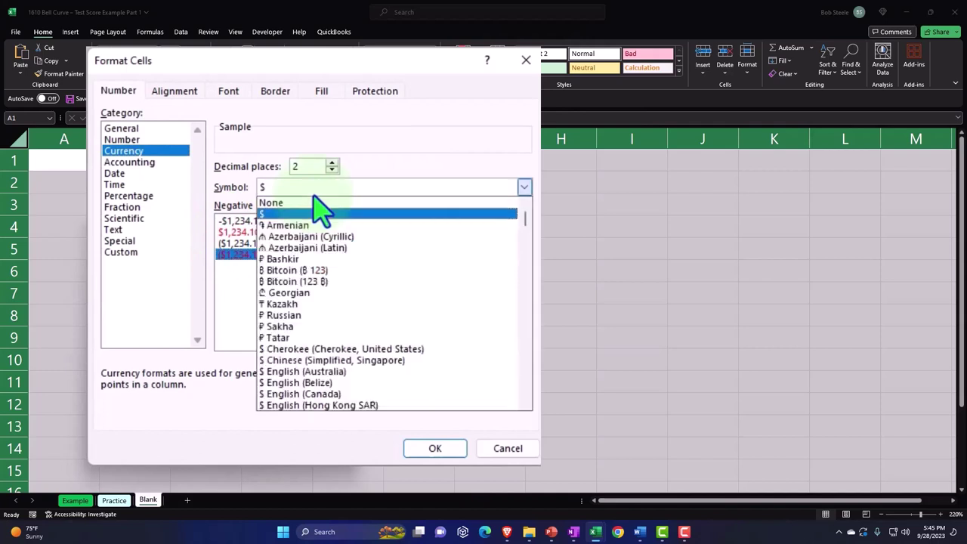
click(314, 203)
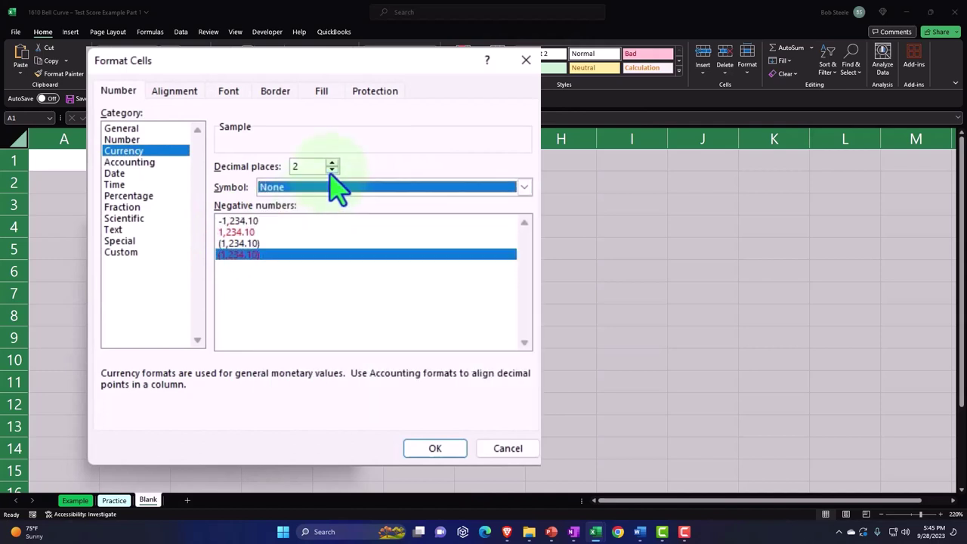
click(332, 170)
click(332, 170)
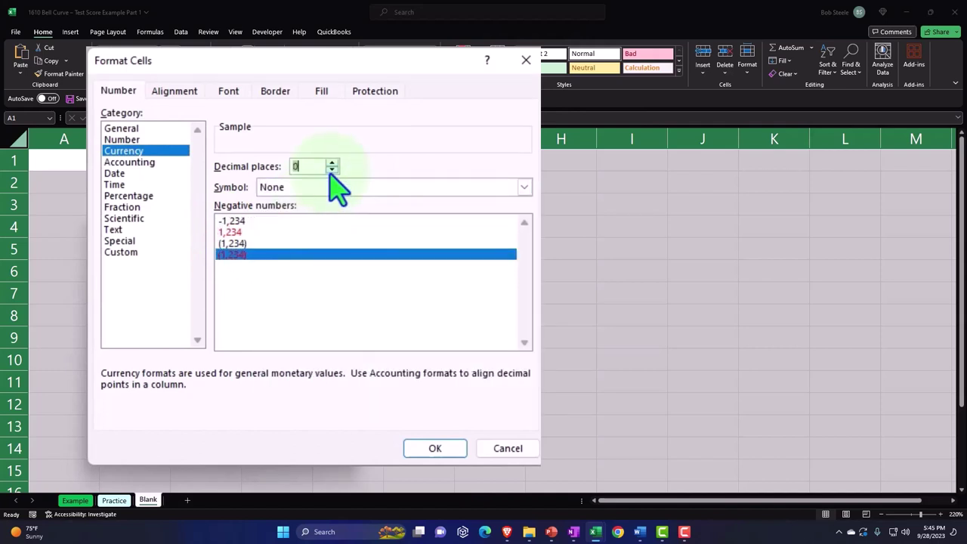
click(434, 448)
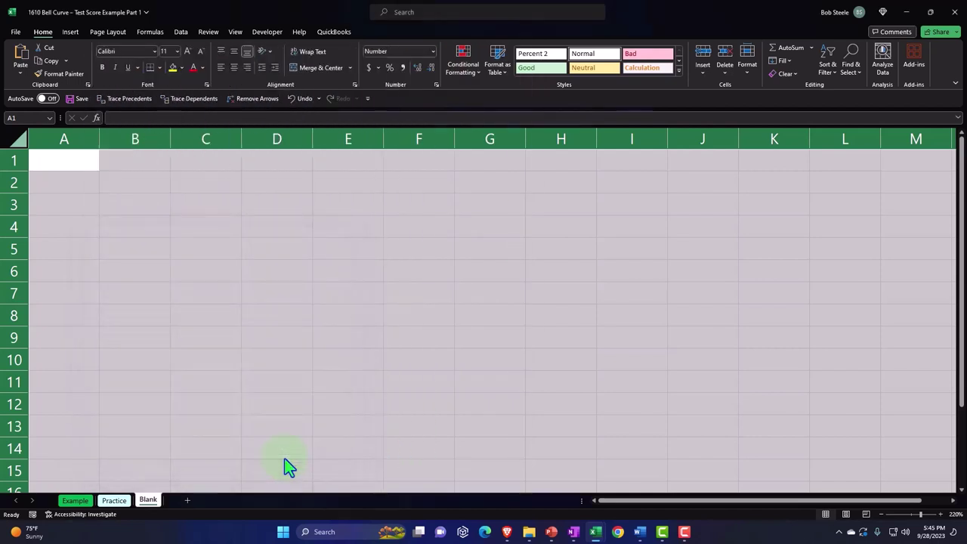
click(182, 259)
Enter the heading "Test Scores" in A1 and the label "Mean" with the value 75 in row 2.
click(55, 152)
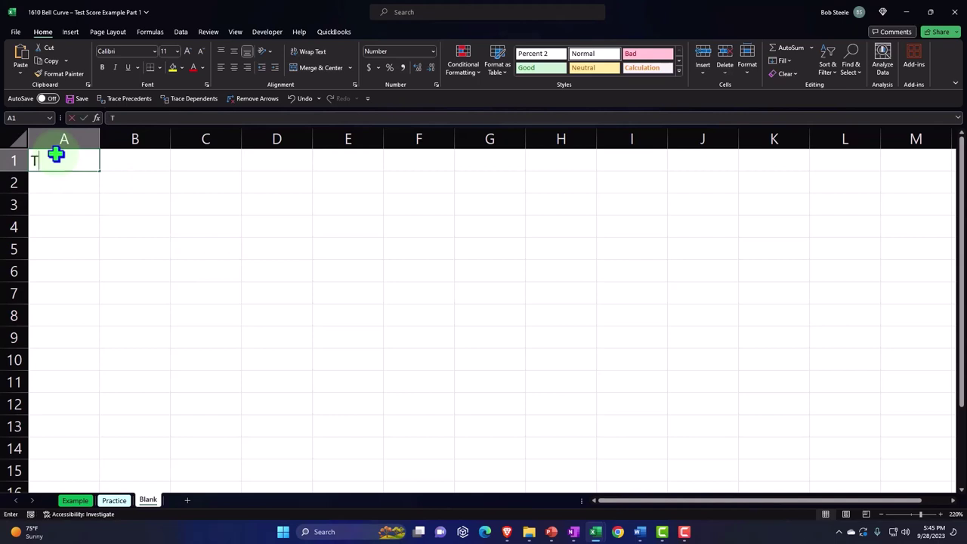
text(Test Scores)
key(Return)
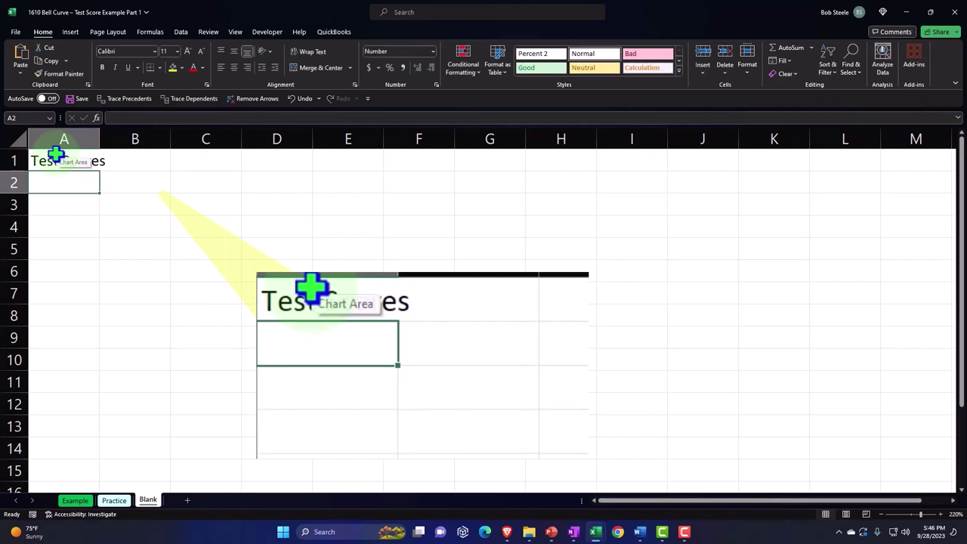
text(Mean)
key(Tab)
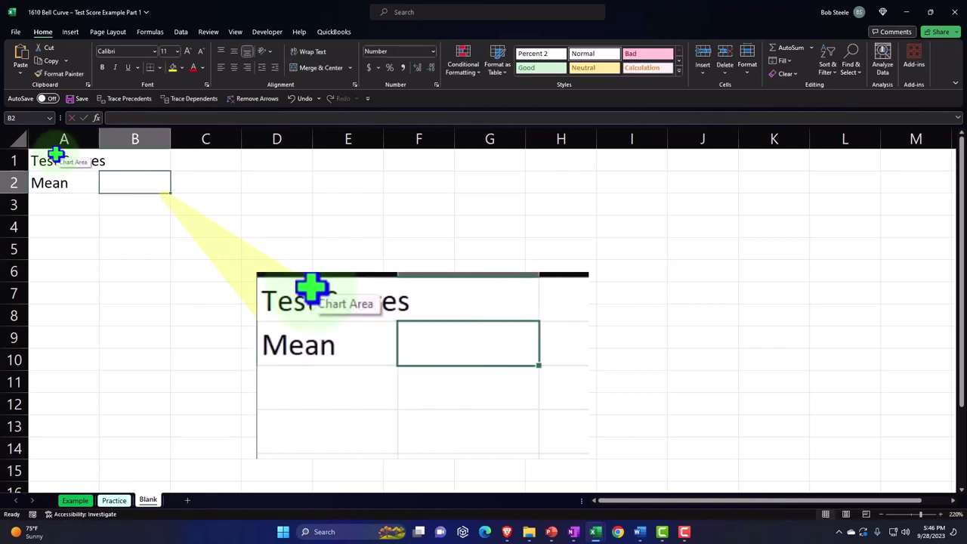
text(75)
key(Return)
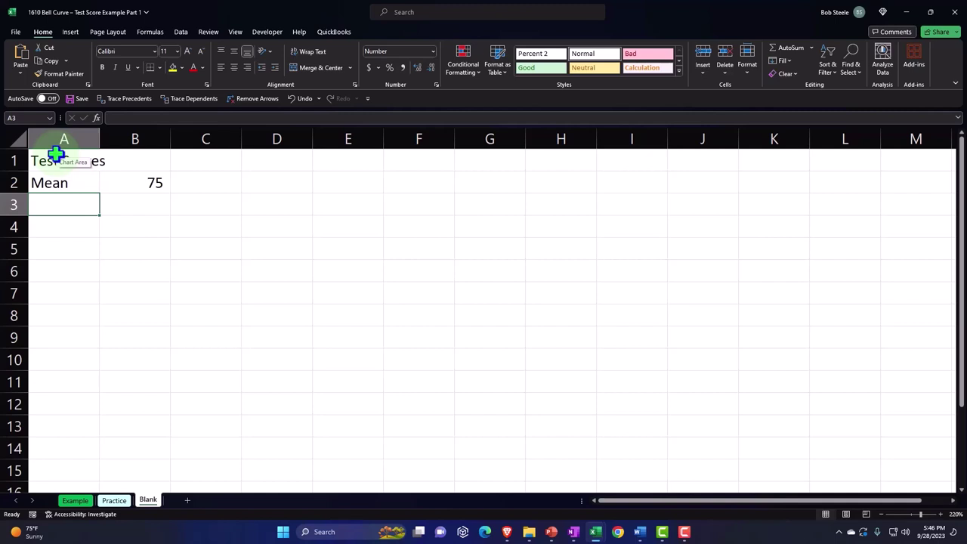
Add the label "Standard Devaition" in A3 with the value 10 in B3, and fit column A to its text.
text(Stan)
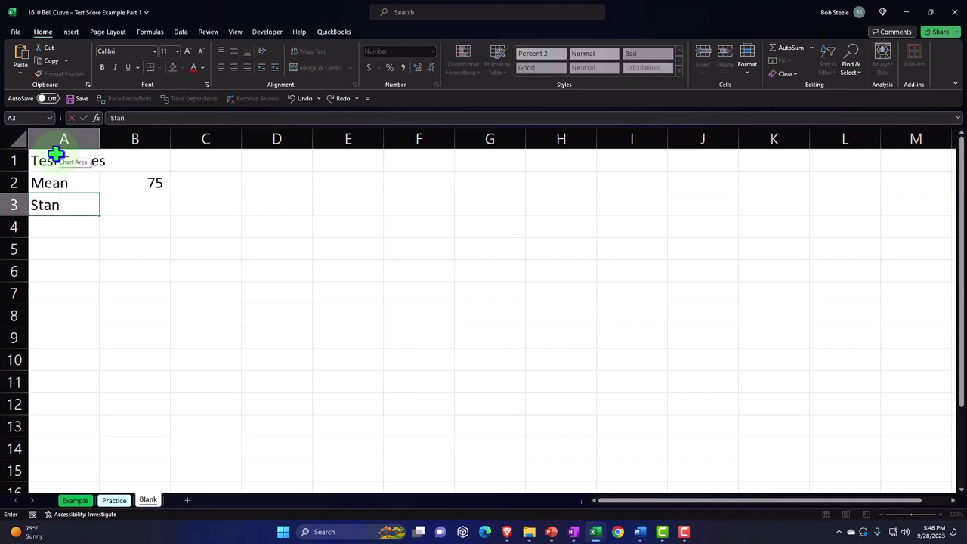
text(dard Devaition)
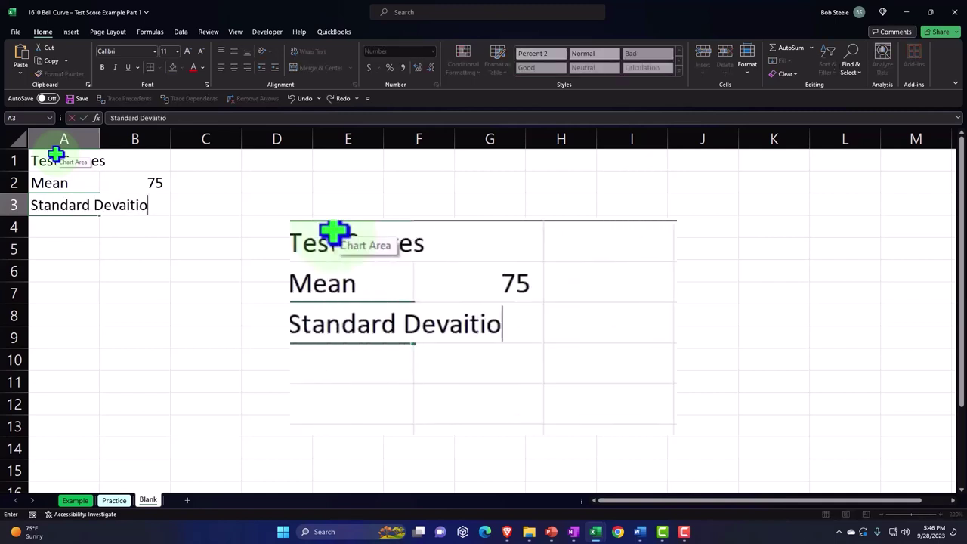
key(Return)
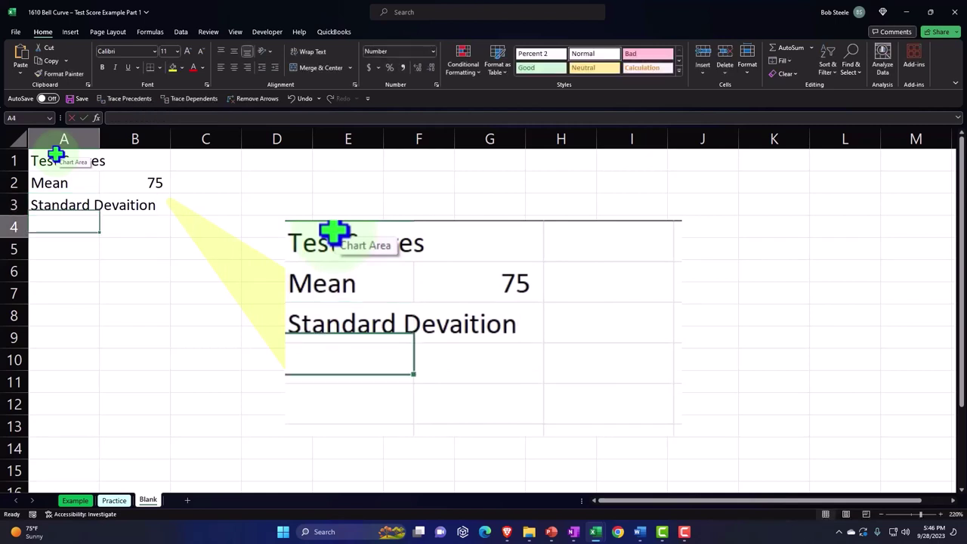
double_click(99, 140)
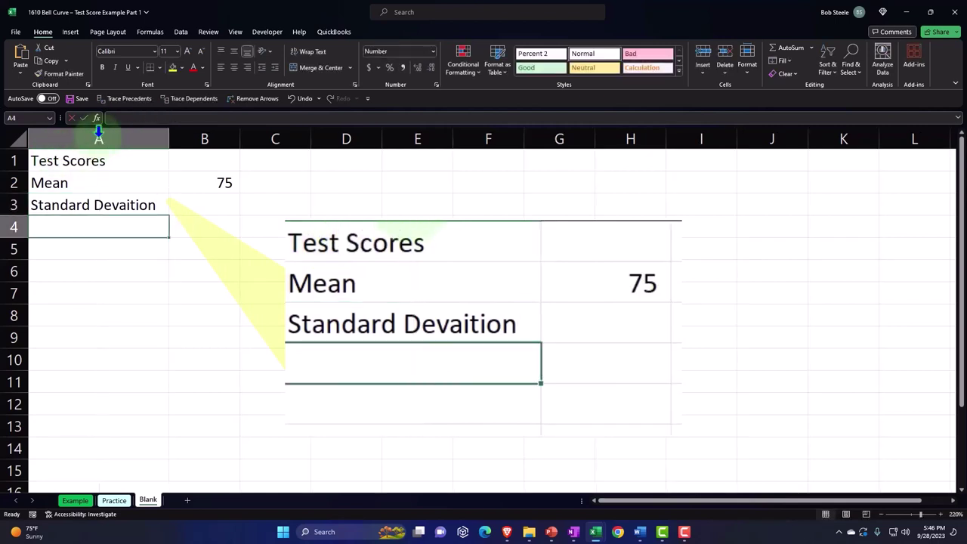
click(180, 213)
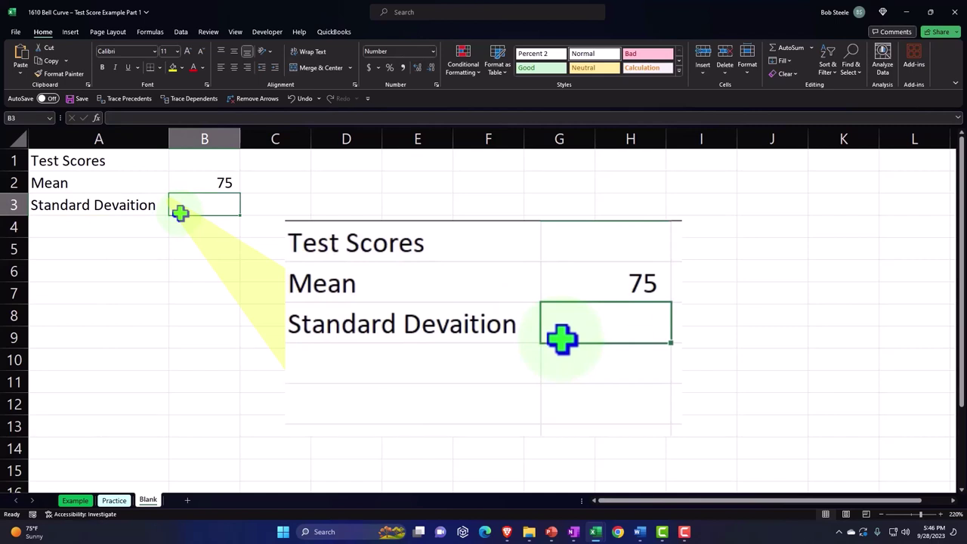
text(10)
key(Return)
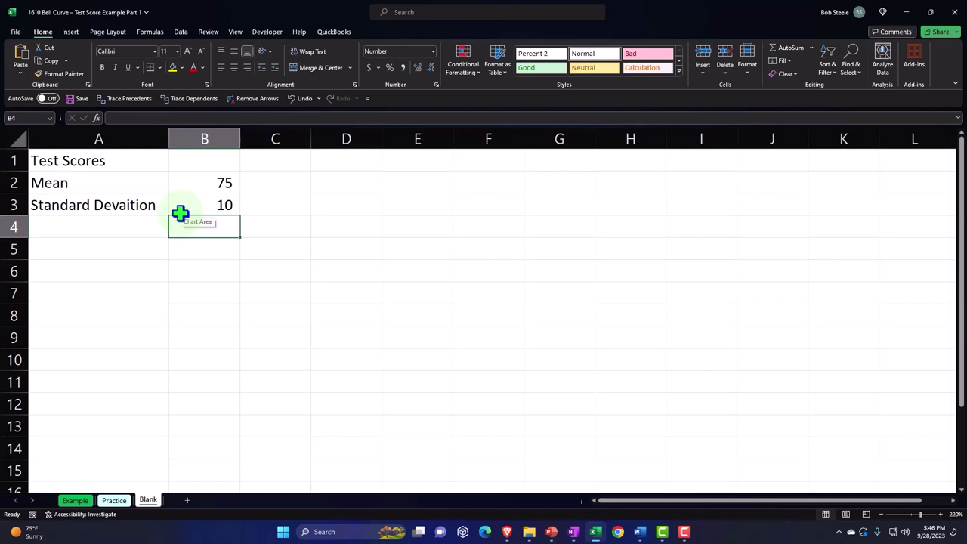
click(214, 186)
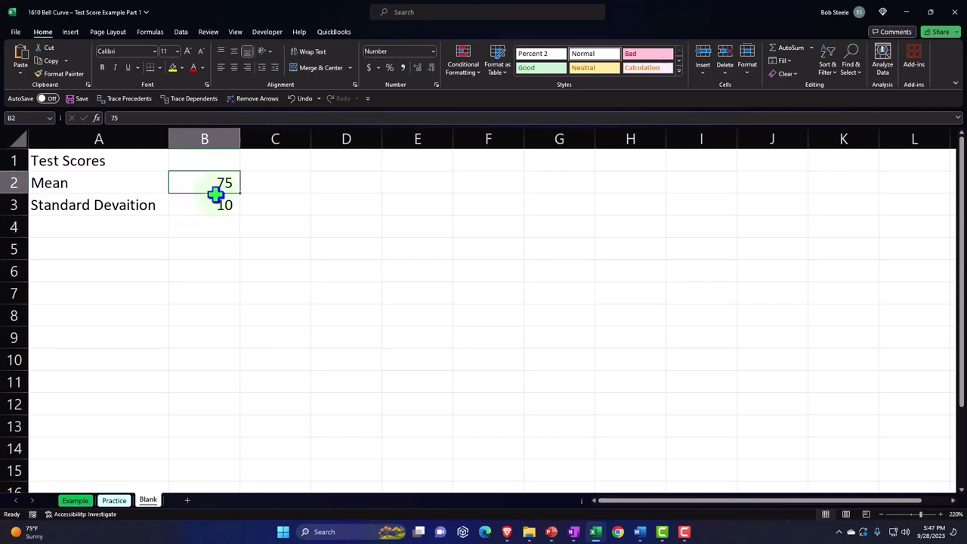
click(215, 205)
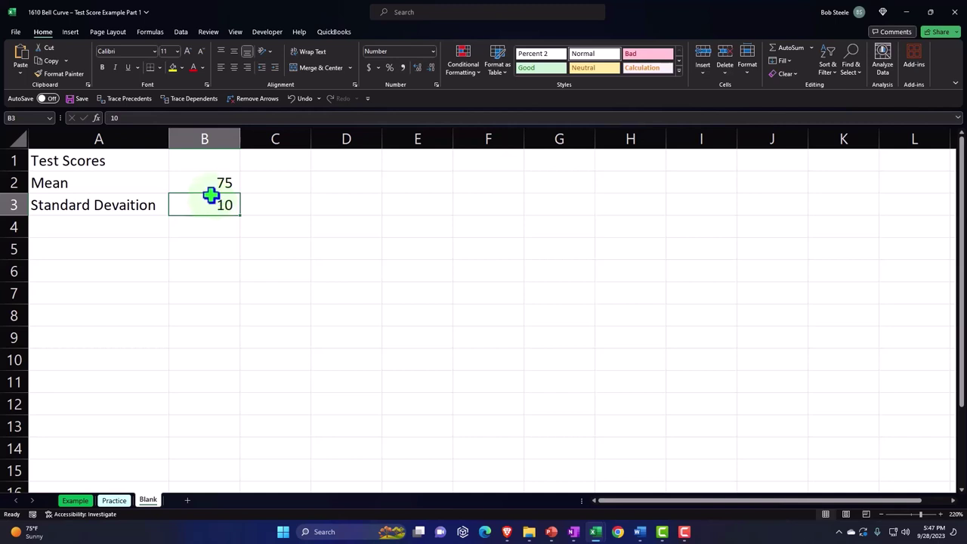
Make the whole worksheet bold and narrow column B to just fit its two-digit values.
click(15, 140)
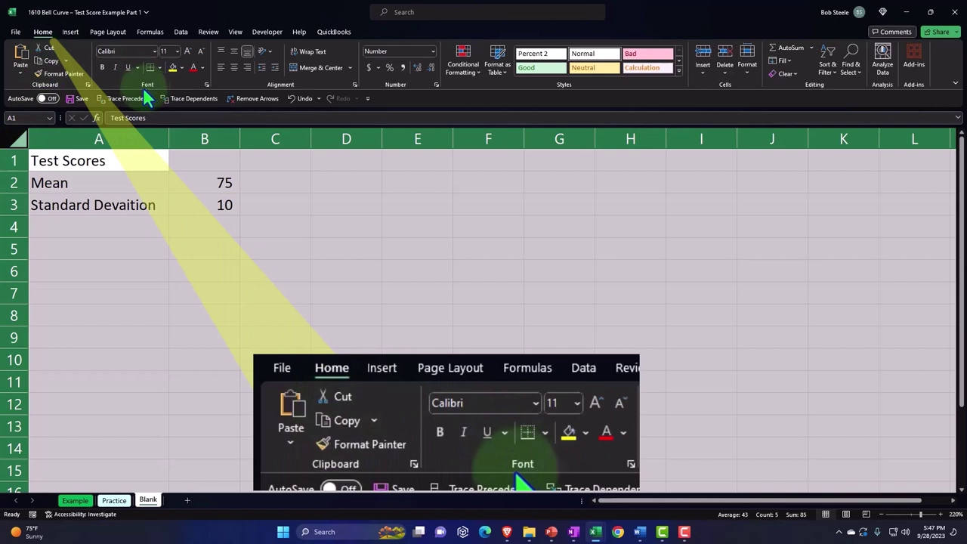
click(103, 69)
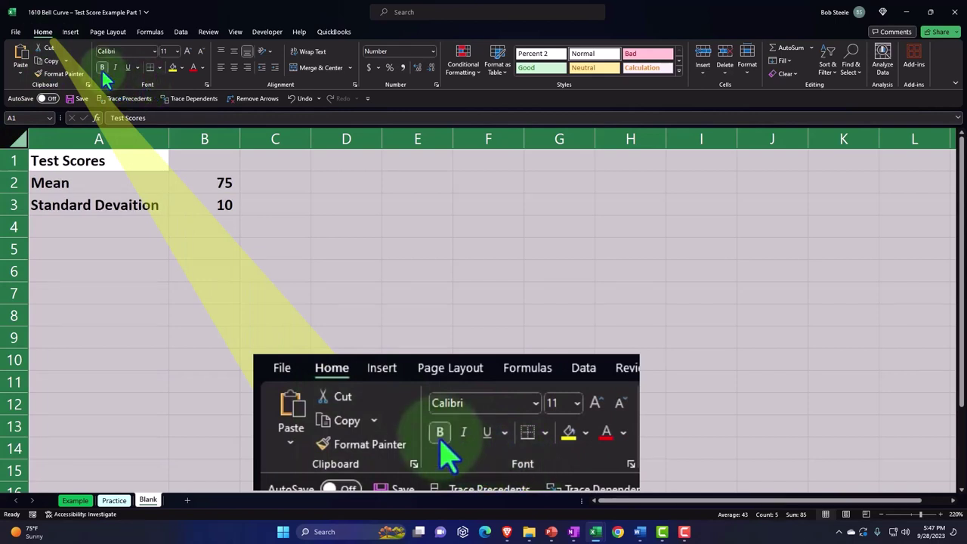
click(185, 317)
drag(239, 140, 209, 141)
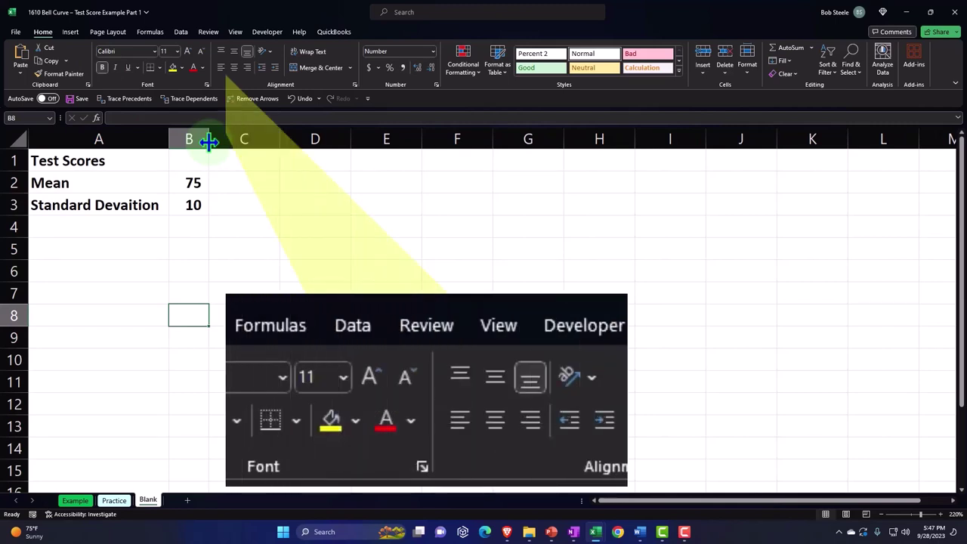
Check in the Excel options that the Analysis ToolPak add-in is enabled for the data analysis tools.
click(181, 34)
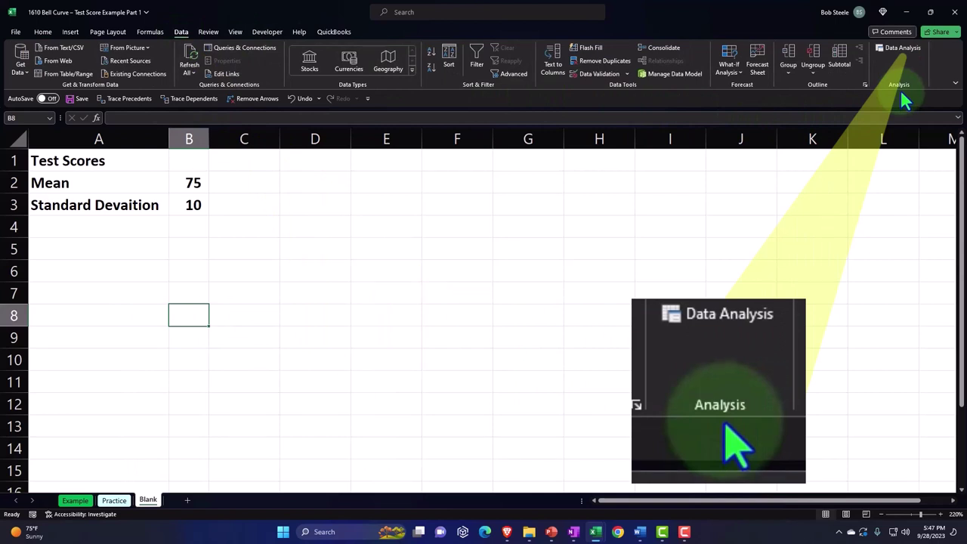
click(16, 33)
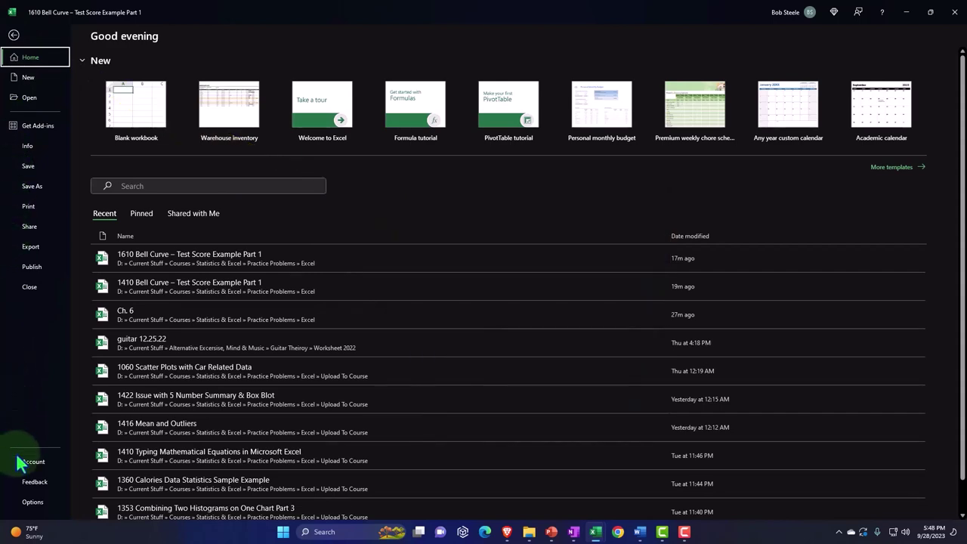
key(Escape)
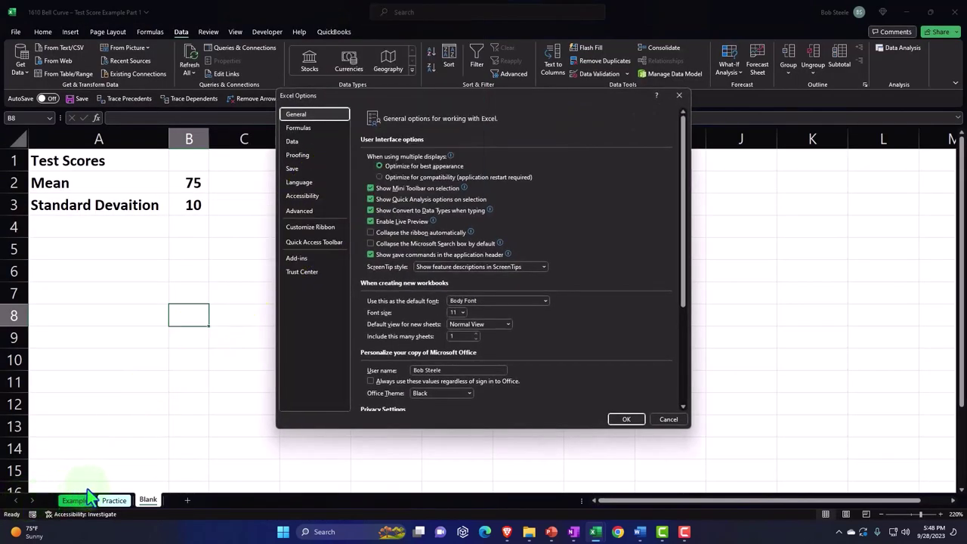
click(298, 259)
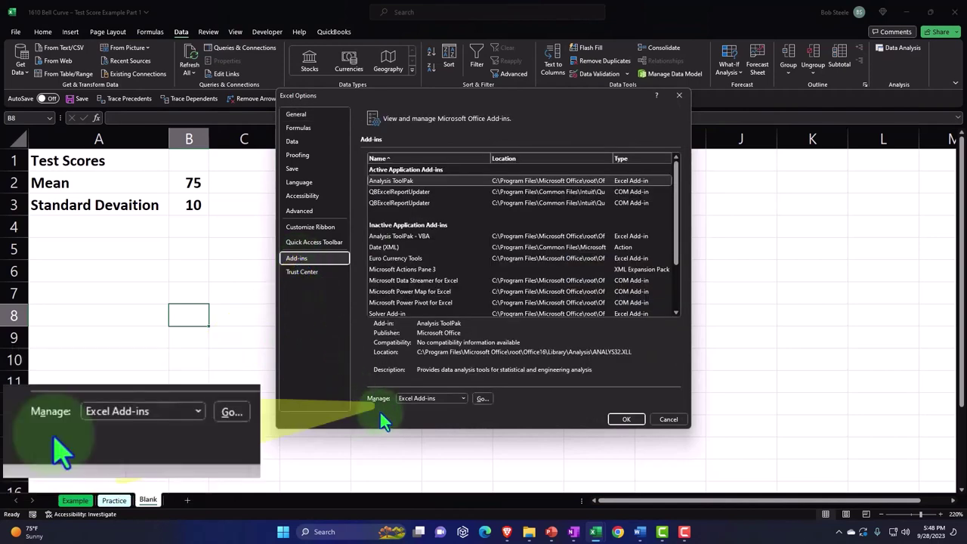
click(465, 399)
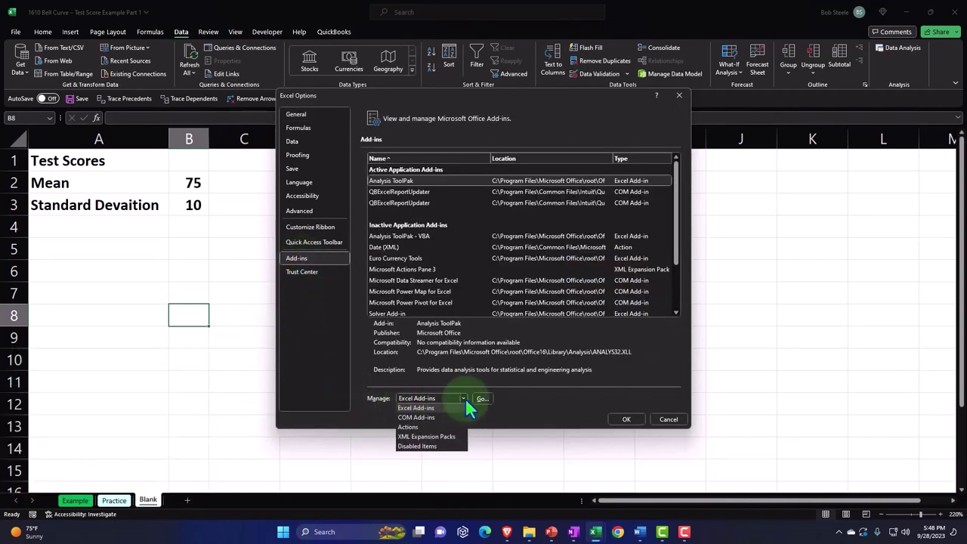
click(466, 398)
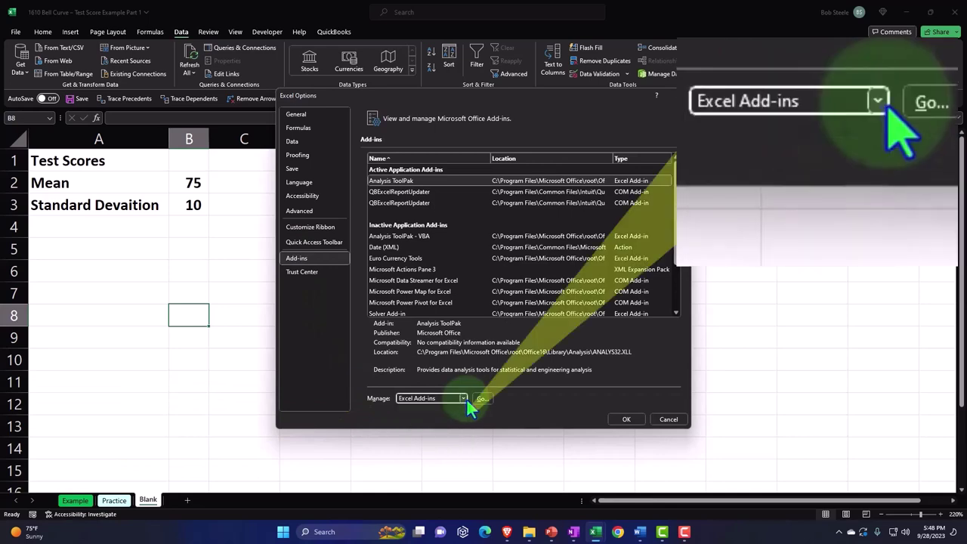
click(483, 398)
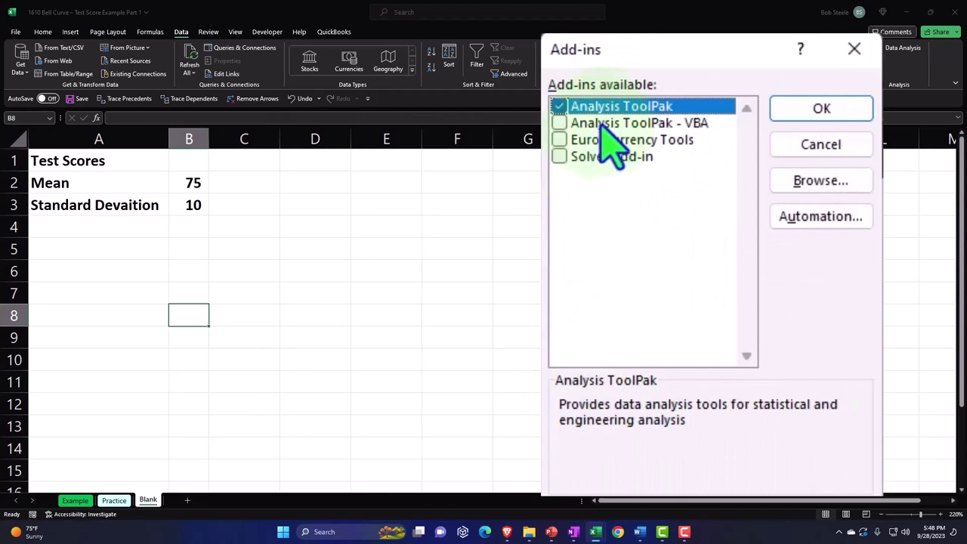
click(810, 121)
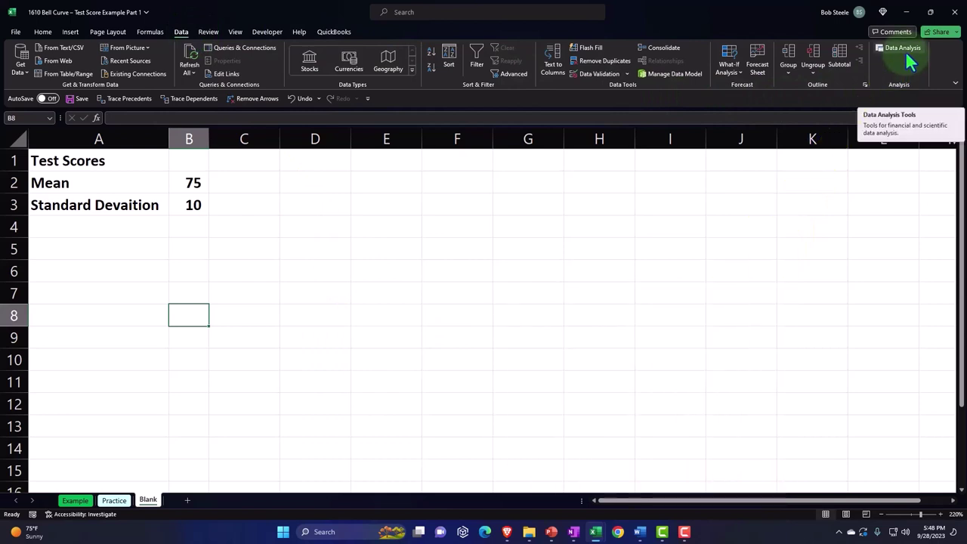
Enter the heading "Random Data" in D1.
click(321, 164)
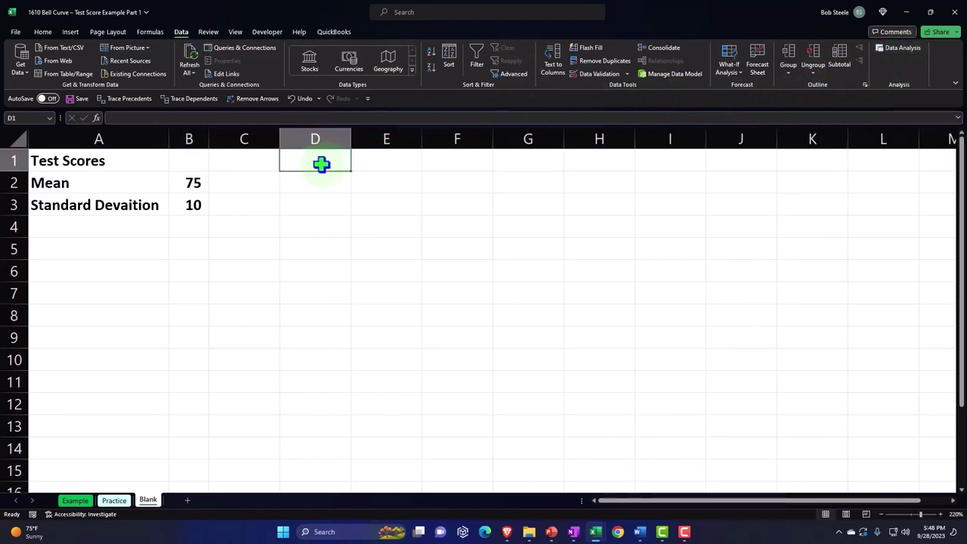
text(Ran)
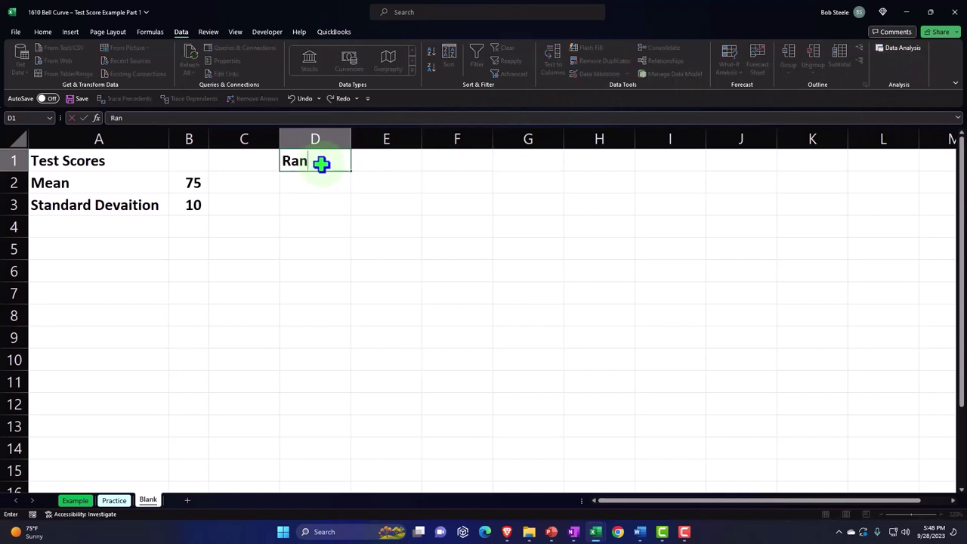
text(dom Data)
key(BackSpace)
key(BackSpace)
text(ata)
key(Return)
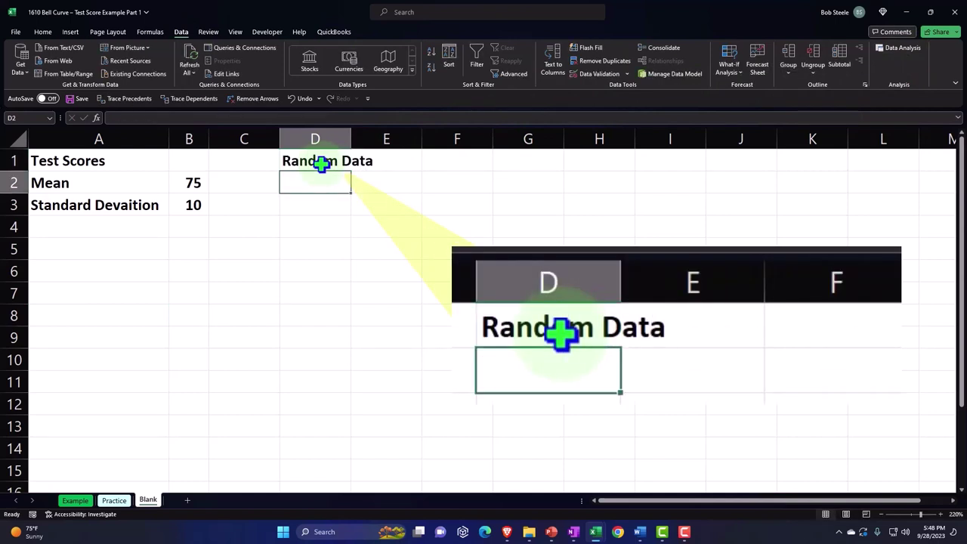
Format the D1 heading with a black fill, white font, wrapped text and centered alignment.
click(322, 164)
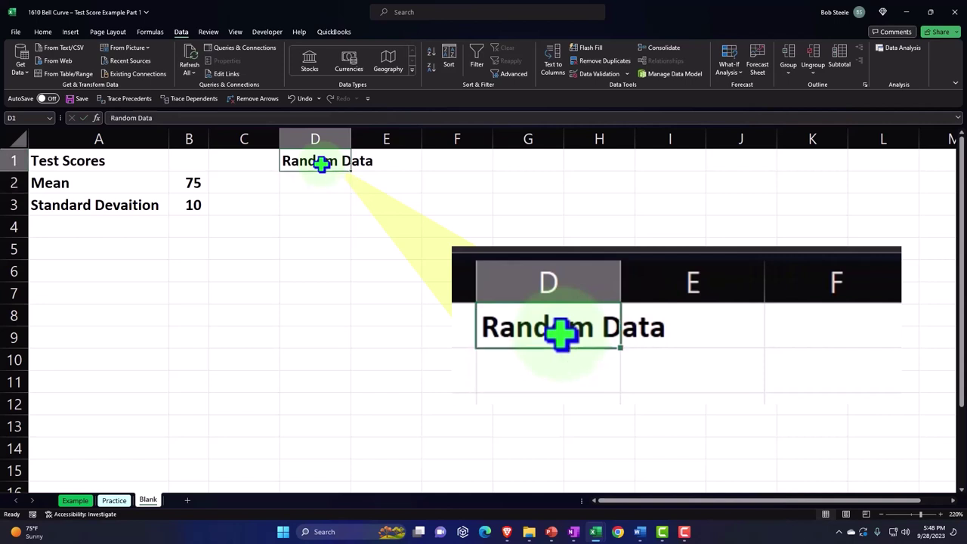
click(43, 31)
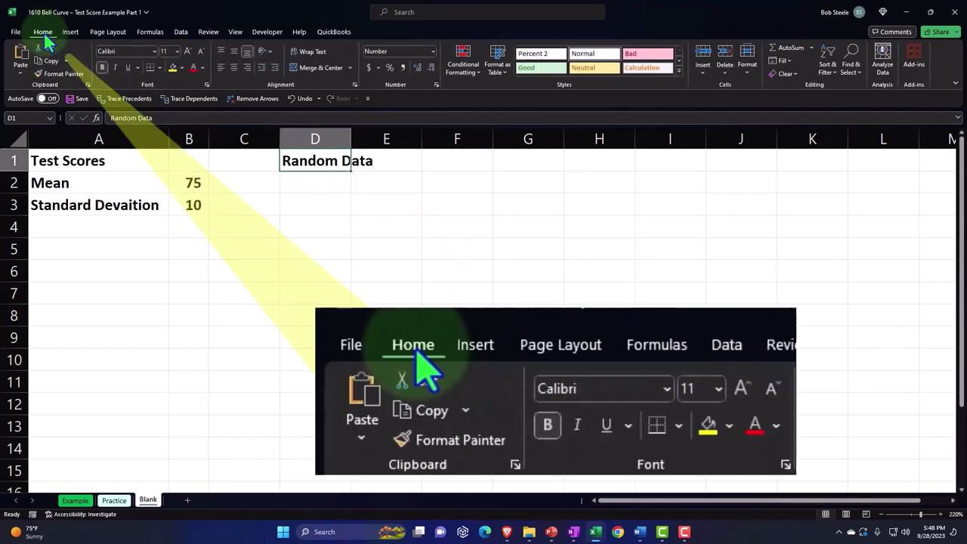
click(182, 68)
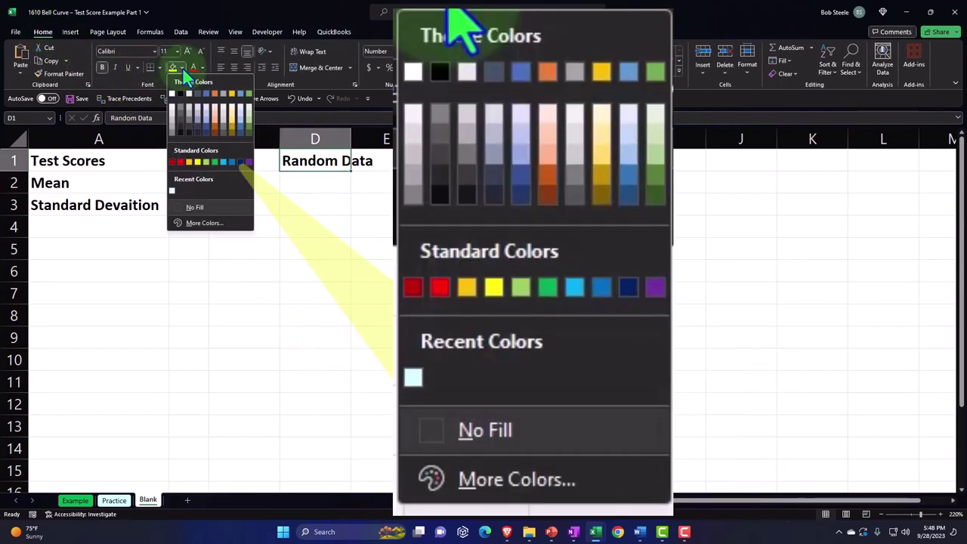
click(181, 91)
click(202, 67)
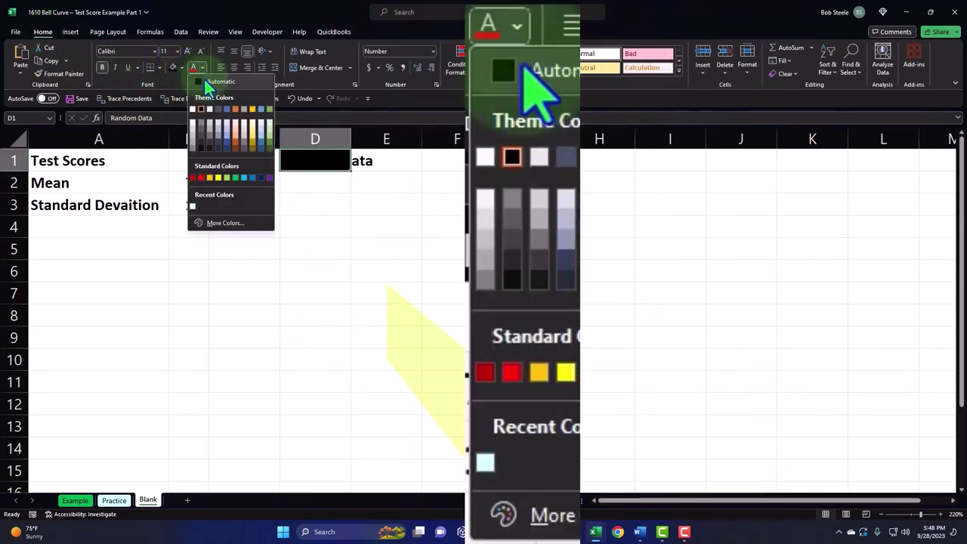
click(192, 109)
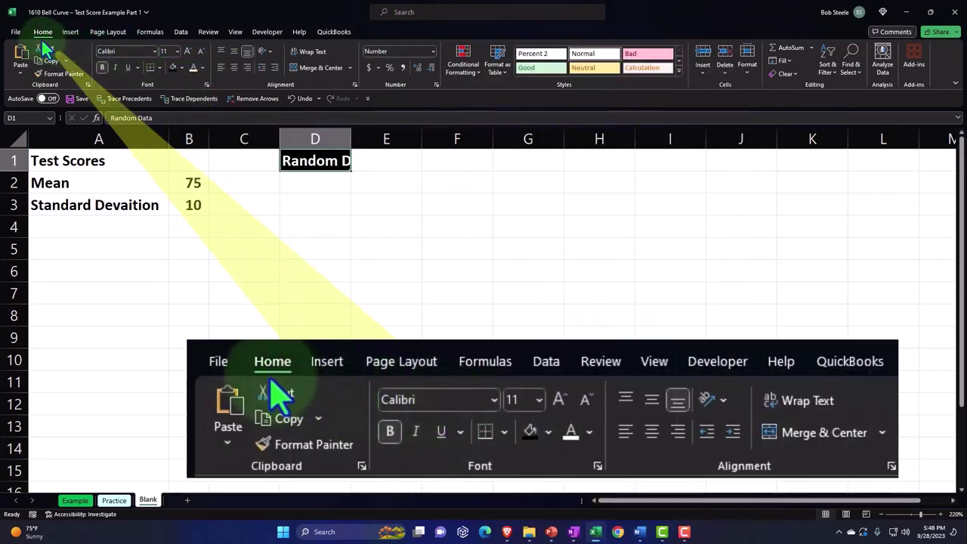
click(307, 53)
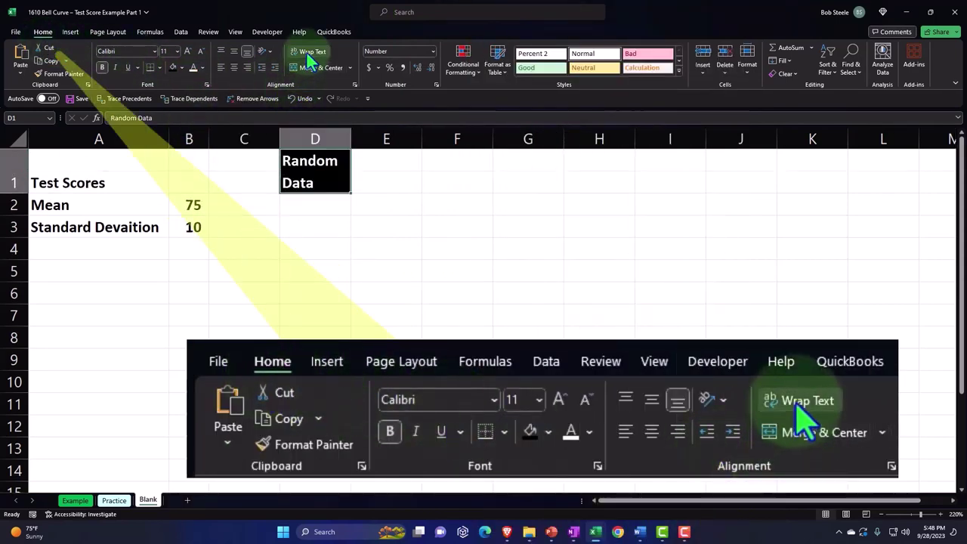
click(234, 67)
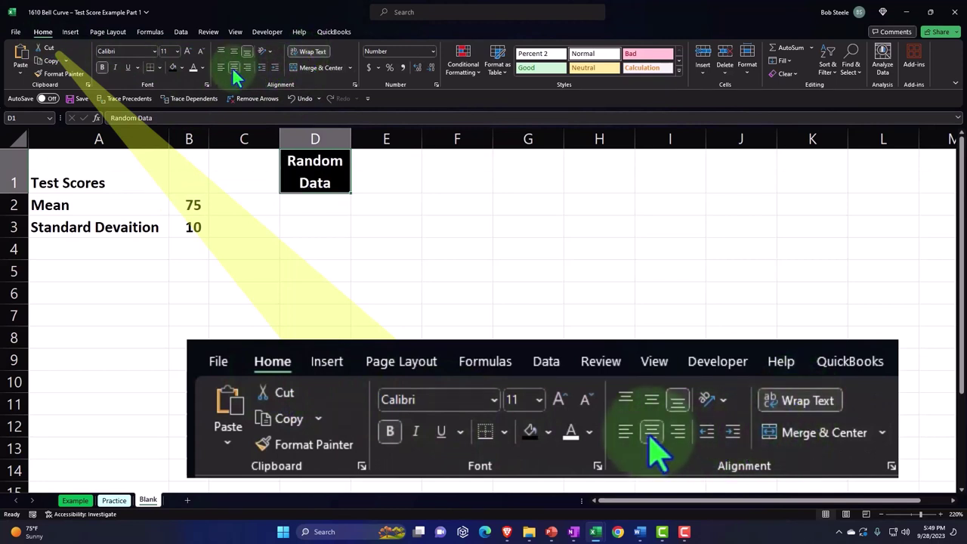
Open the Random Number Generation tool from the data analysis tools.
click(180, 32)
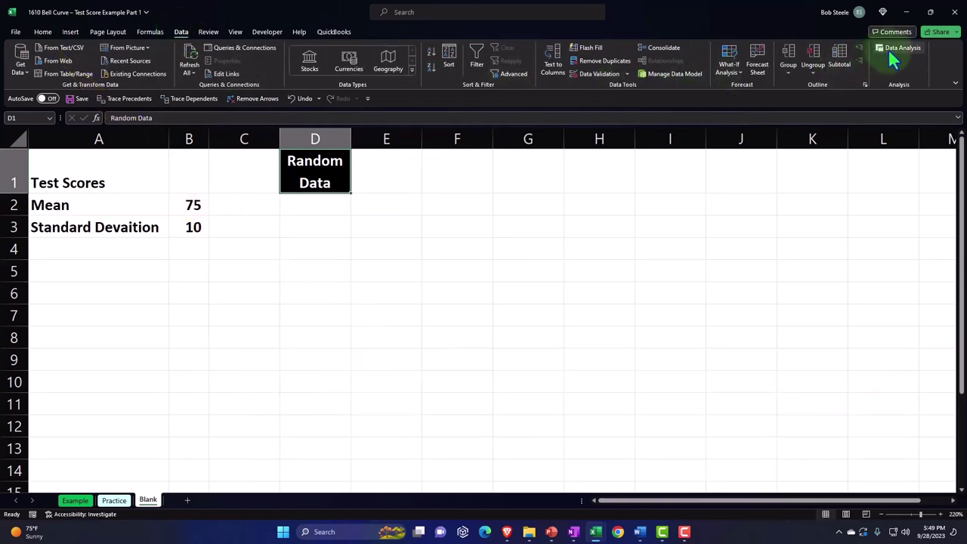
click(891, 48)
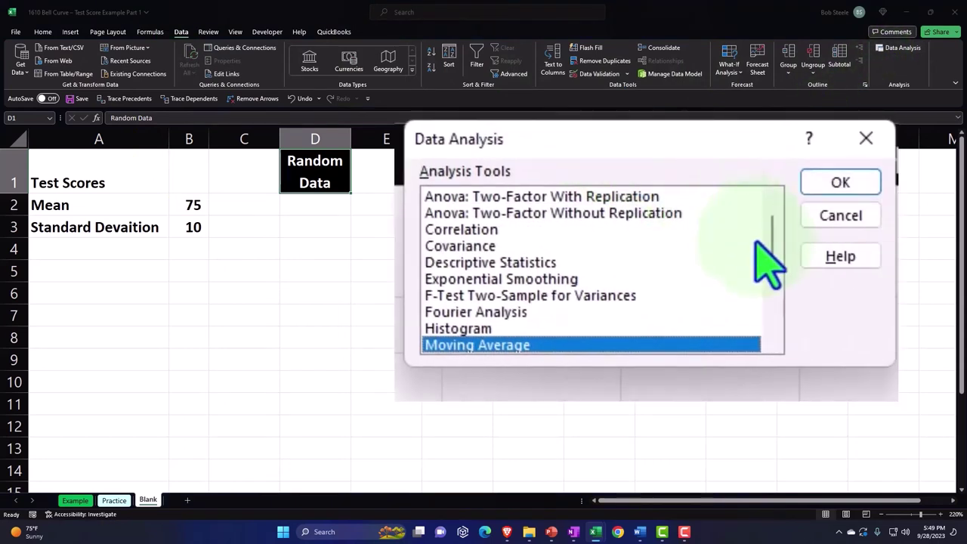
click(774, 342)
click(774, 342)
click(774, 342)
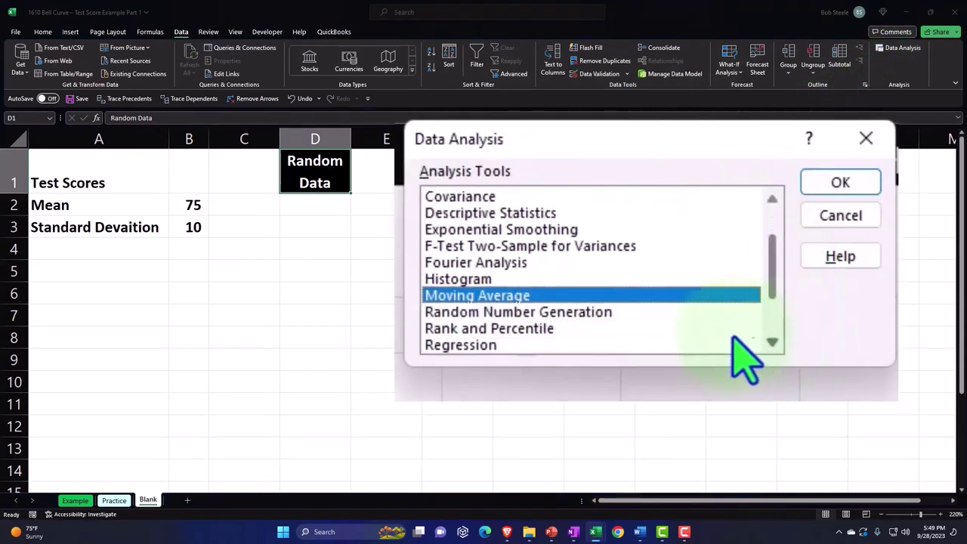
click(597, 313)
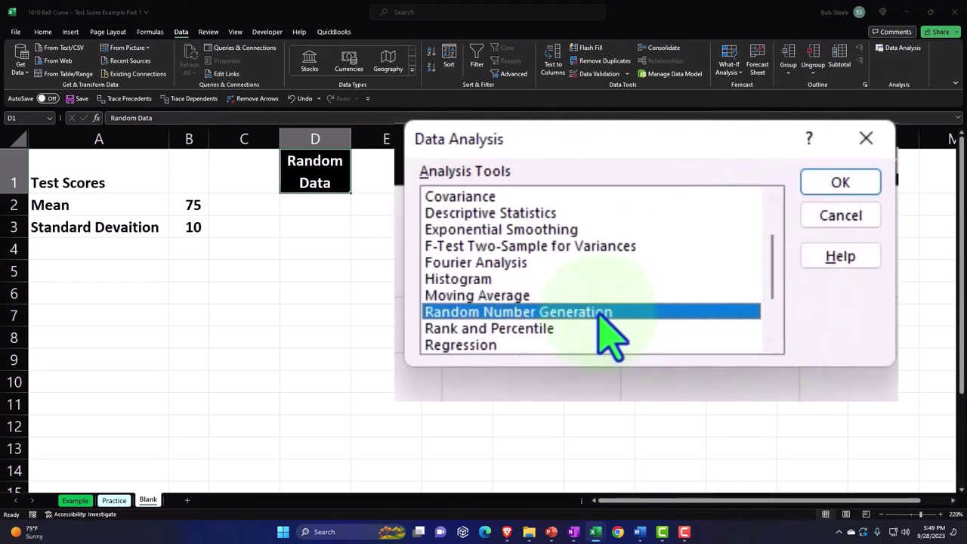
click(577, 149)
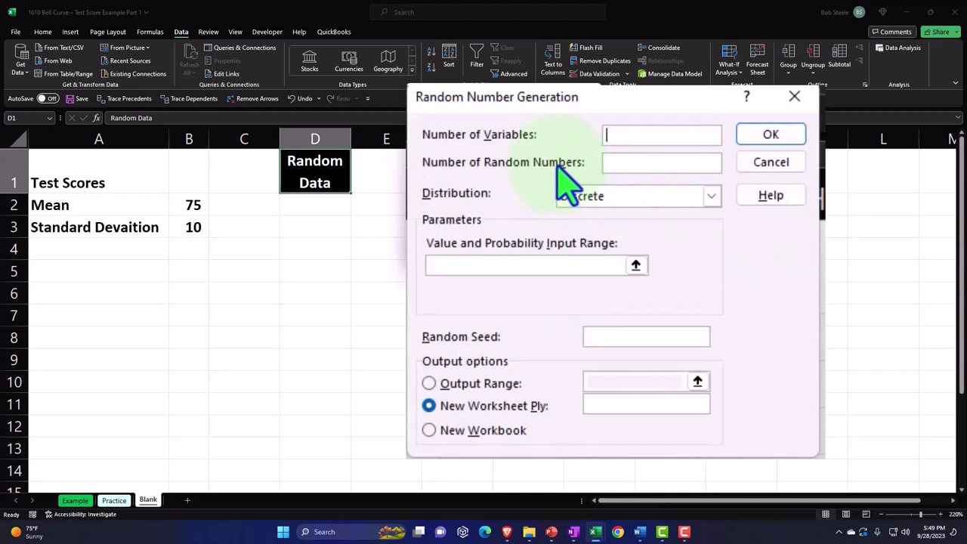
Set the random number generation to 1 variable and 1000 random numbers.
text(1)
key(Tab)
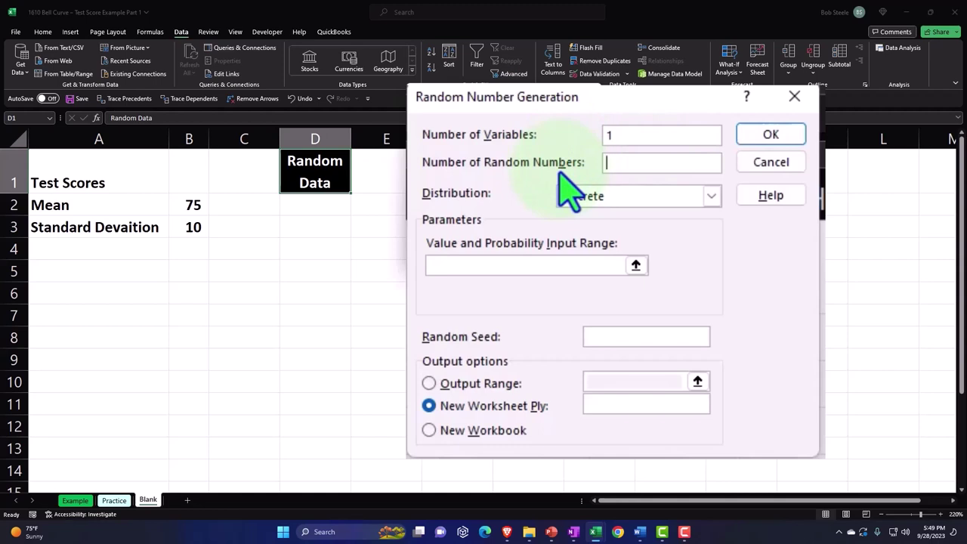
text(500)
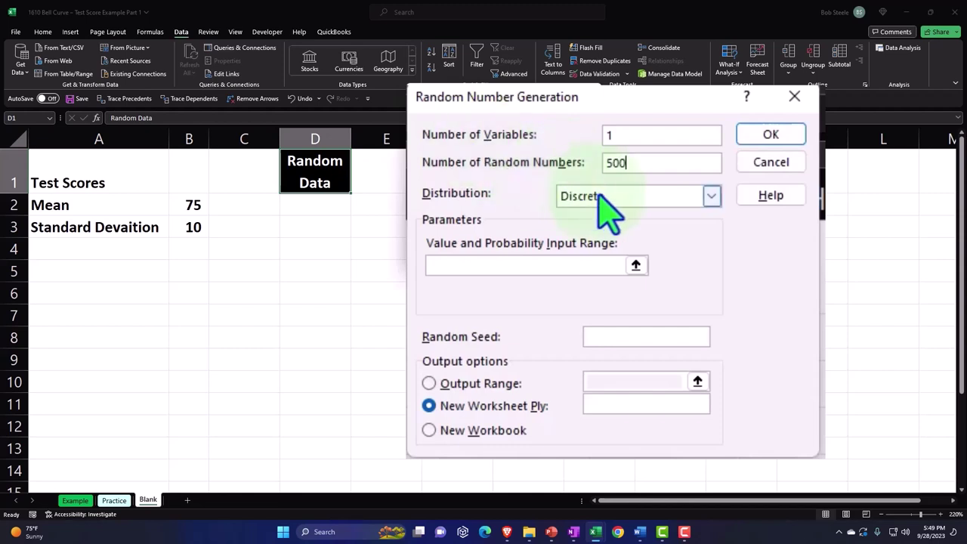
drag(665, 162, 521, 160)
text(1000)
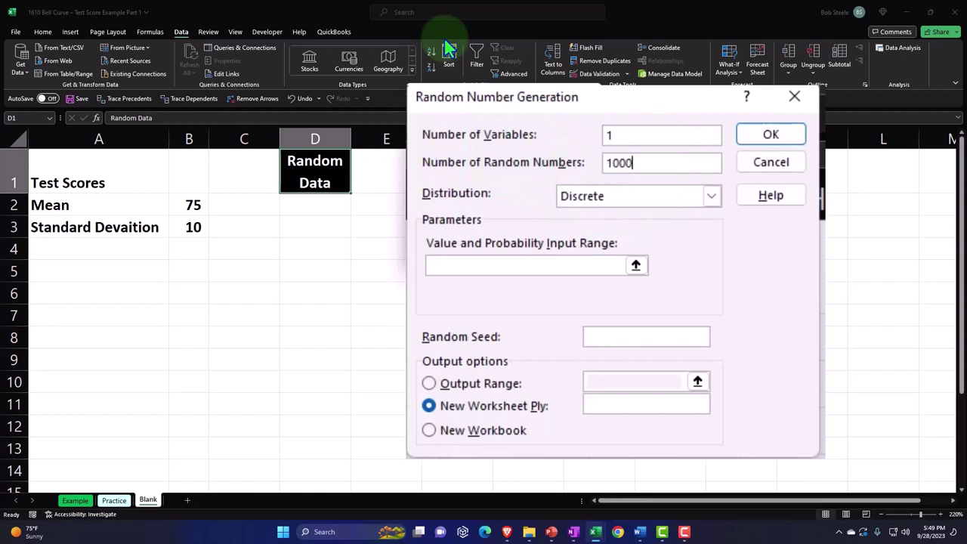
key(Tab)
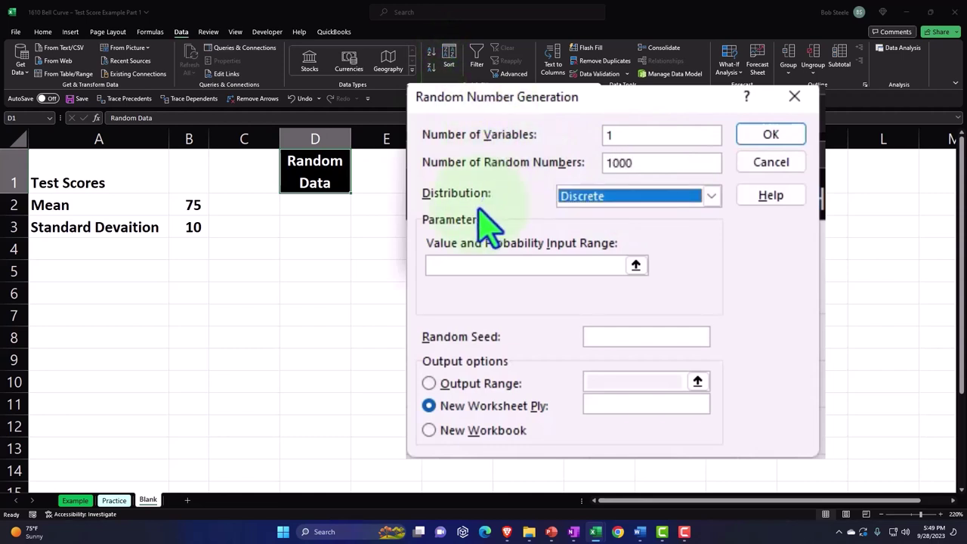
Choose the Normal distribution with a mean of 75 and a standard deviation of 10.
click(711, 196)
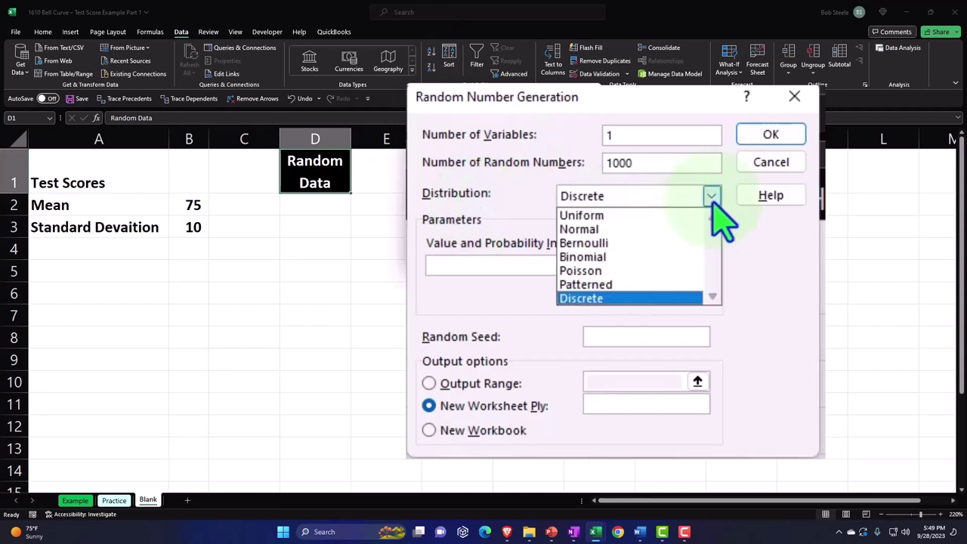
click(709, 298)
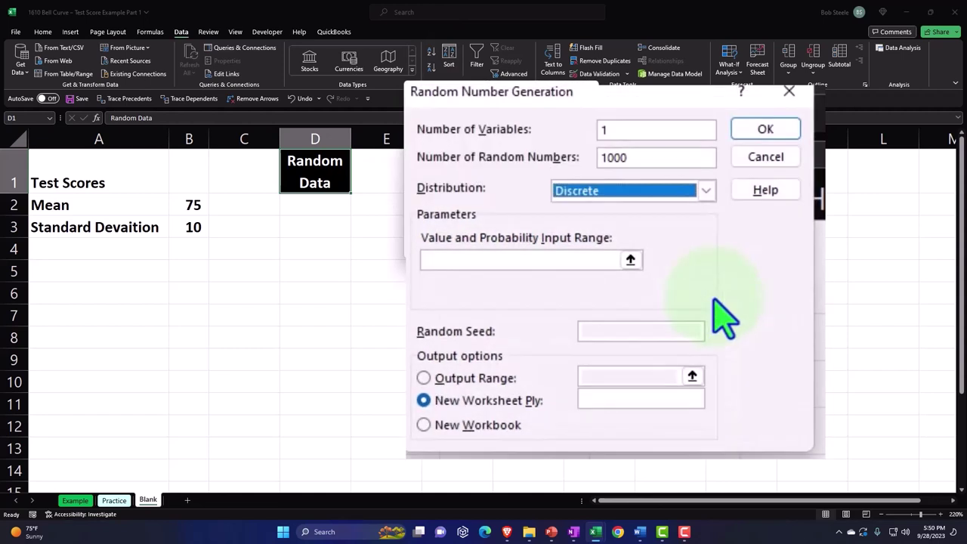
click(708, 195)
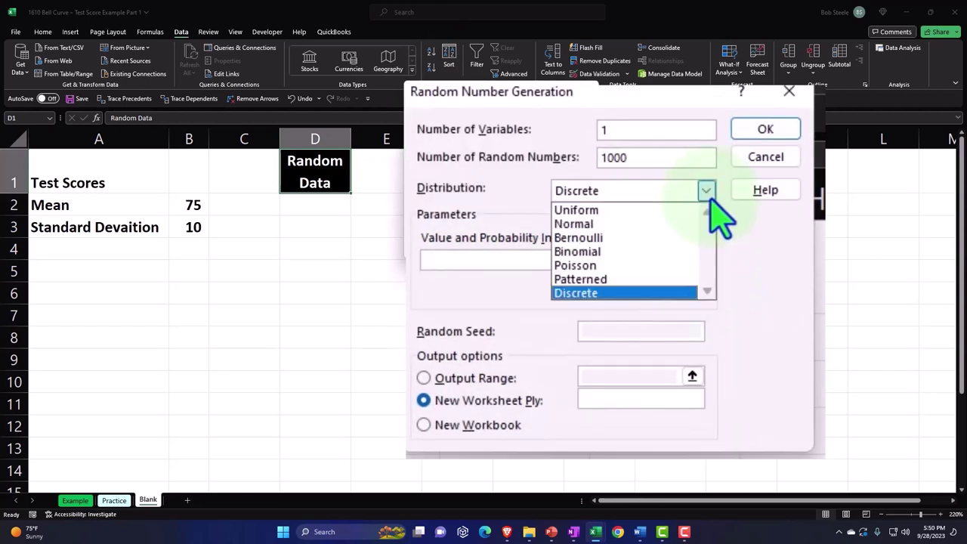
click(632, 224)
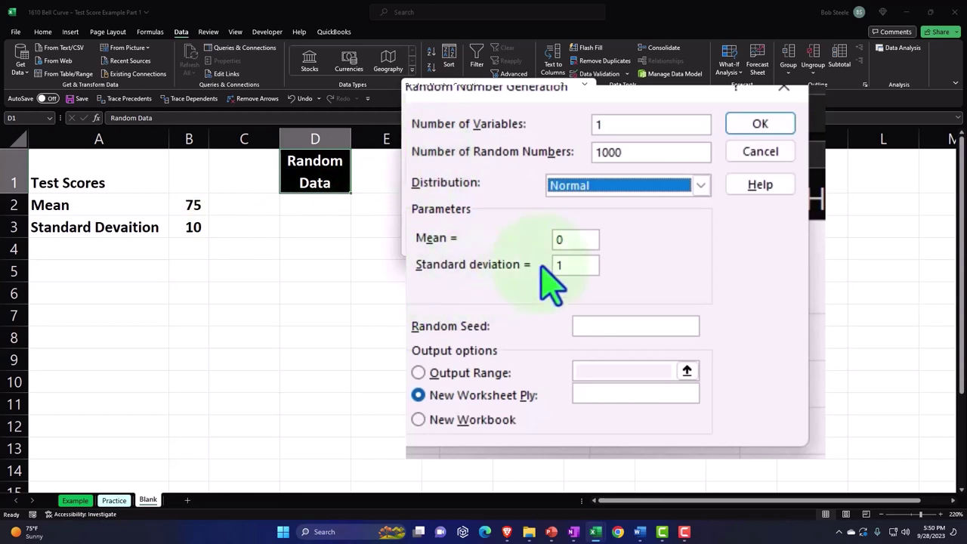
click(575, 240)
key(BackSpace)
text(75)
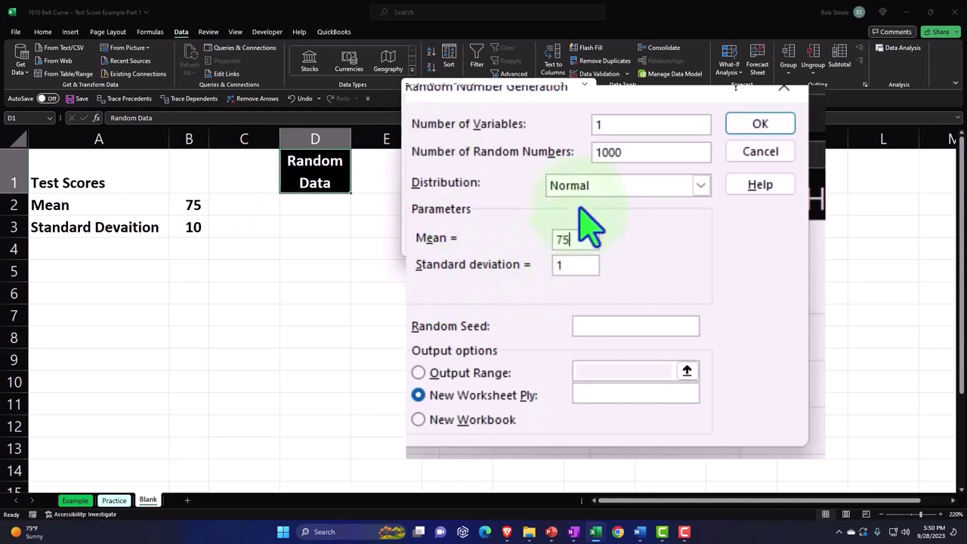
key(Tab)
text(10)
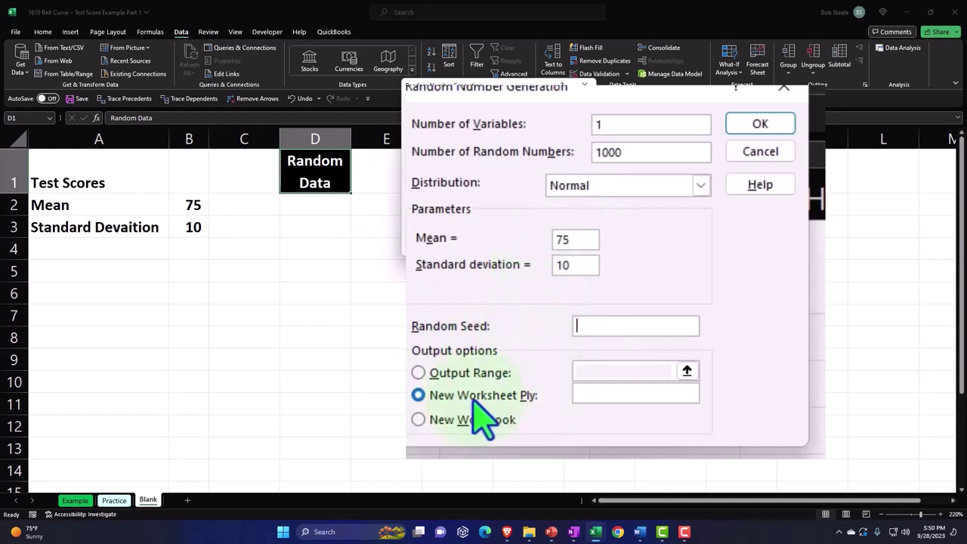
Set the output range to cell $D$2 and generate the random numbers there.
click(454, 373)
click(615, 365)
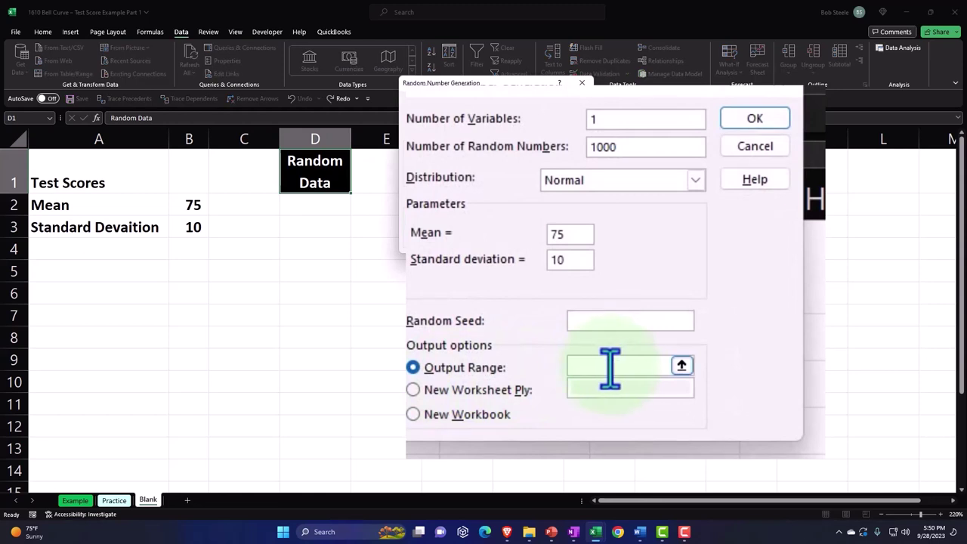
click(330, 205)
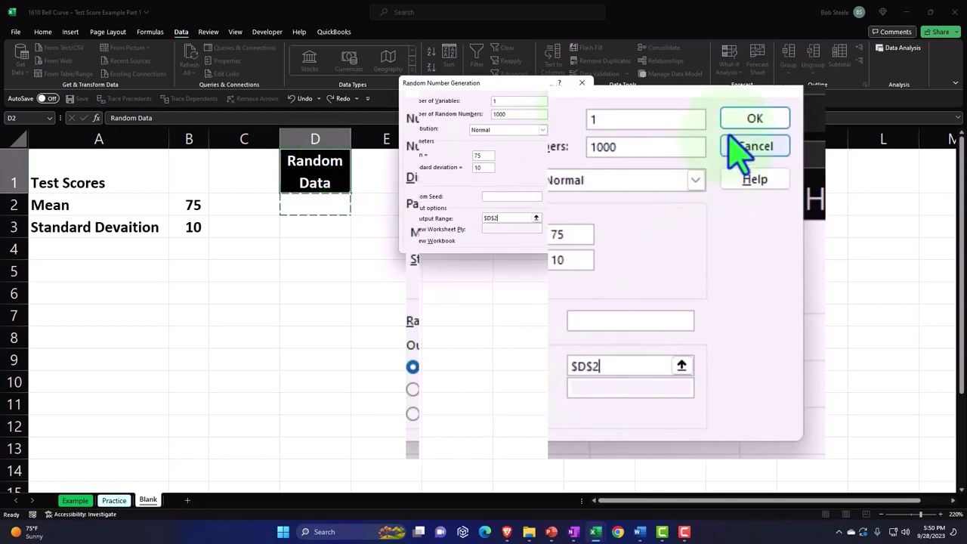
click(563, 99)
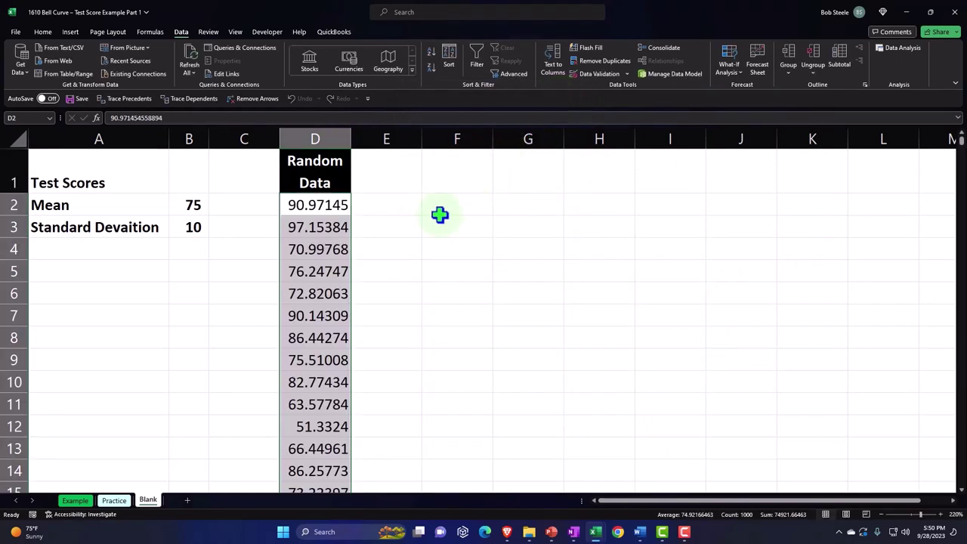
Look through the generated random scores in column D.
click(315, 205)
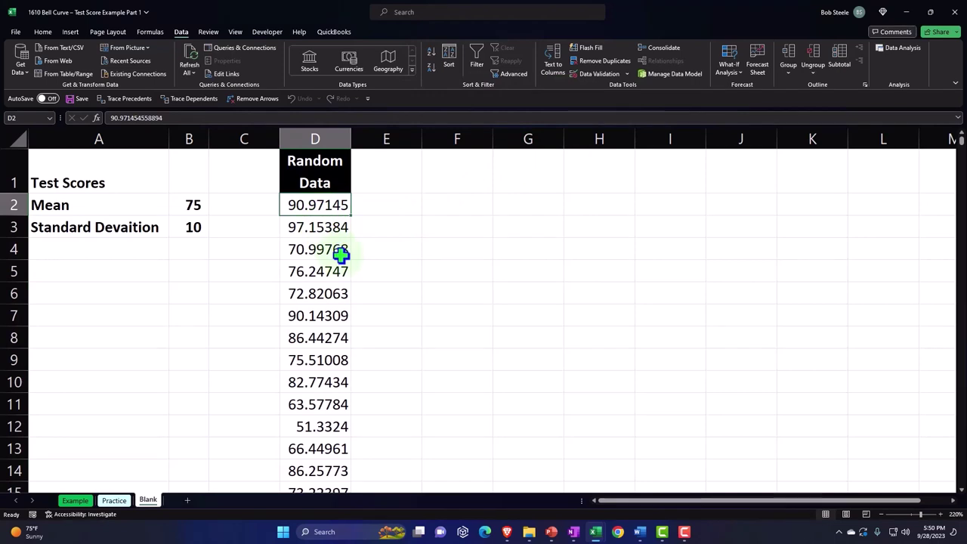
key(Down)
key(Down)
key(Down)
key(Down)
key(Down)
key(Down)
key(Down)
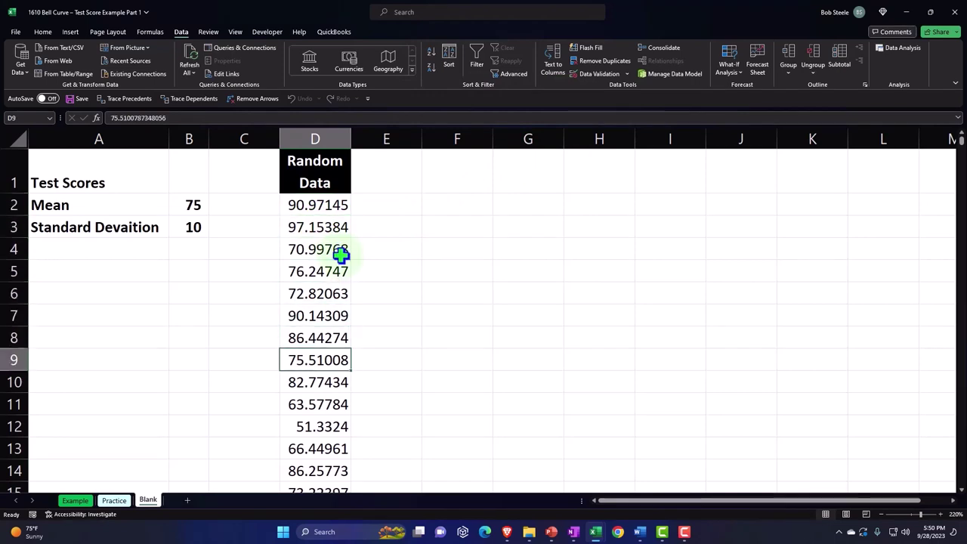
scroll(371, 298, down, 13)
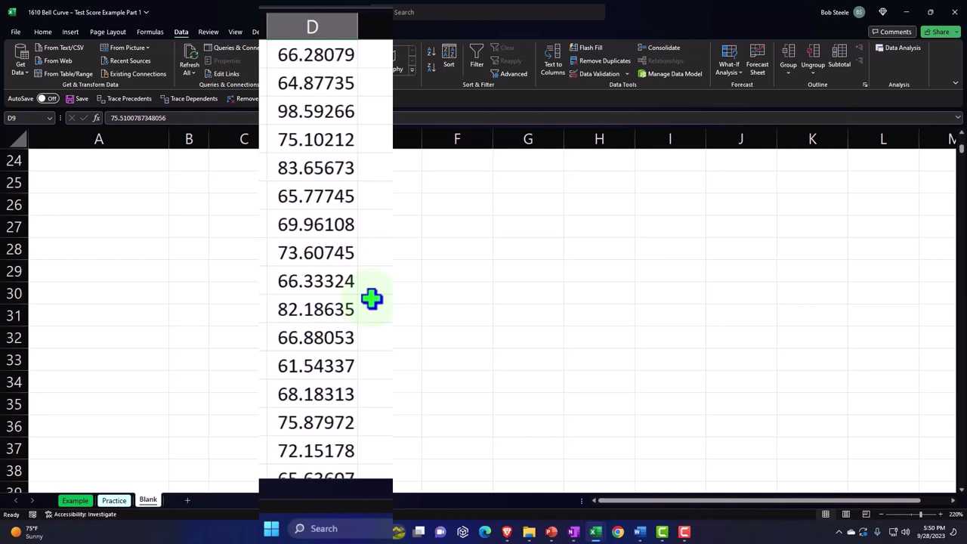
scroll(372, 297, up, 13)
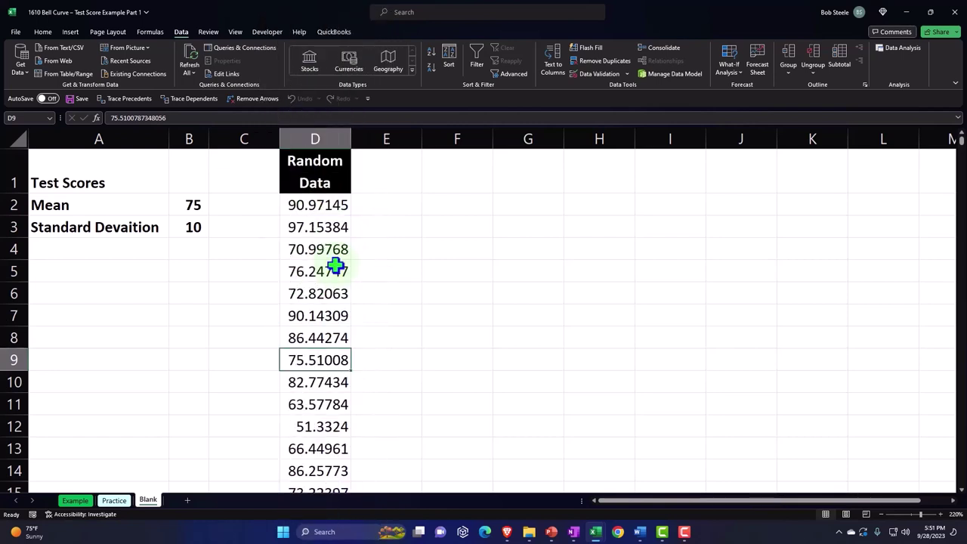
Narrow columns C and E into slim spacers and enter the label Mean in cell F2.
drag(280, 137, 224, 146)
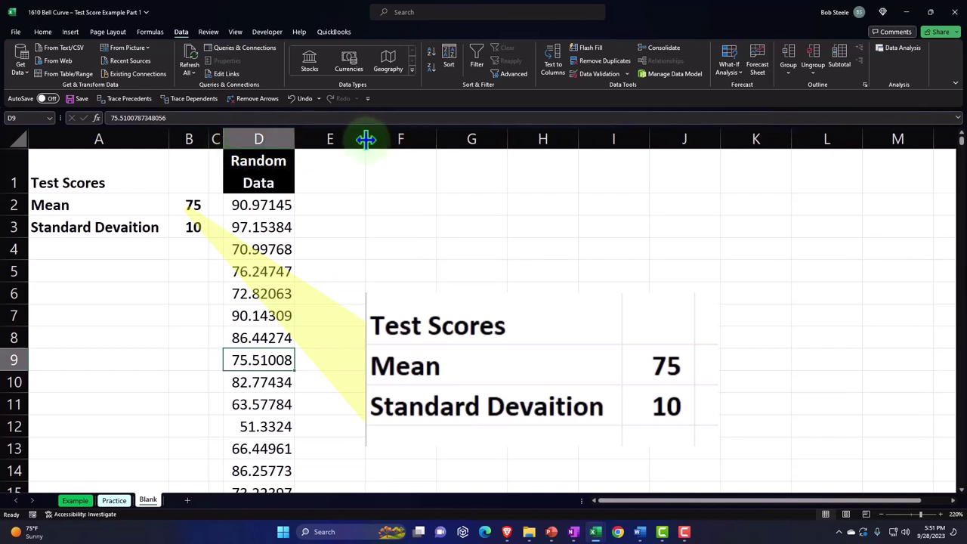
drag(366, 139, 306, 145)
click(355, 203)
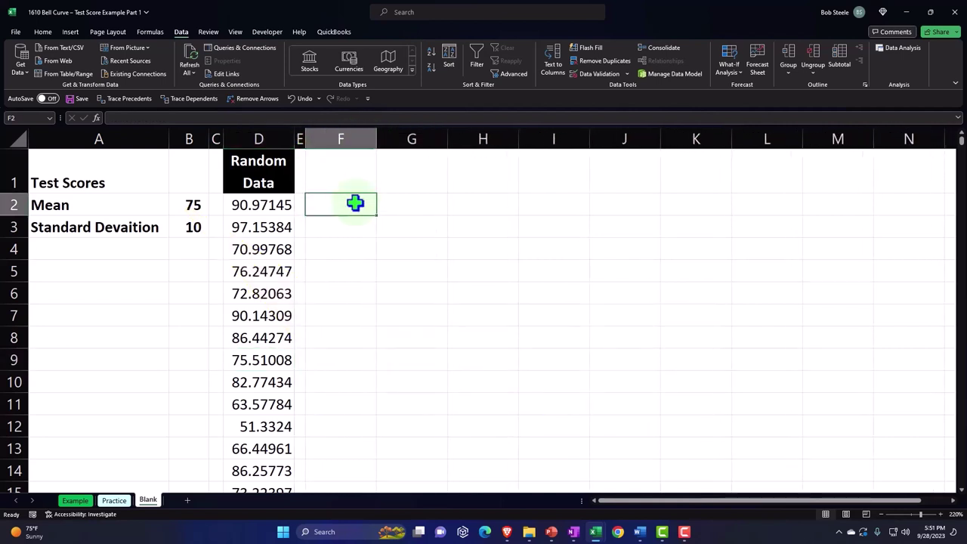
text(Mean)
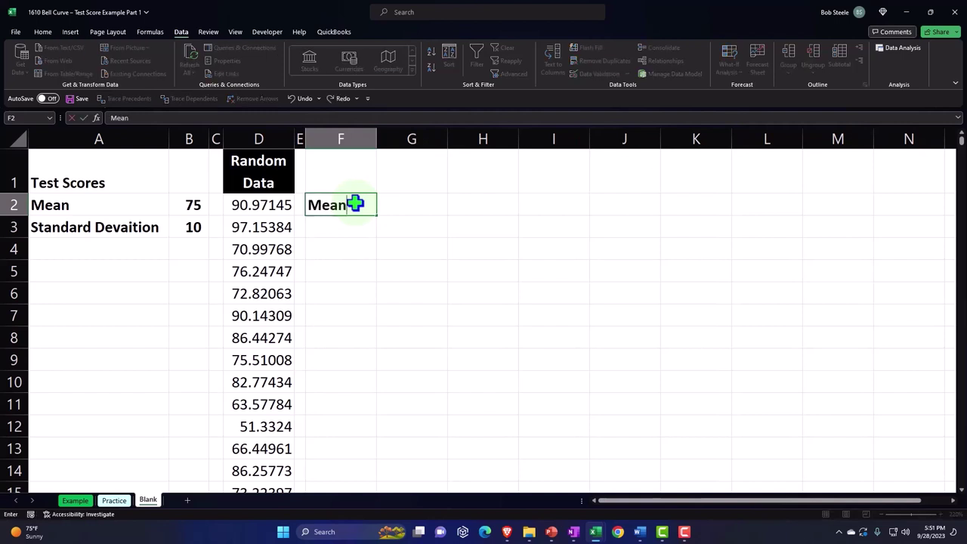
key(Tab)
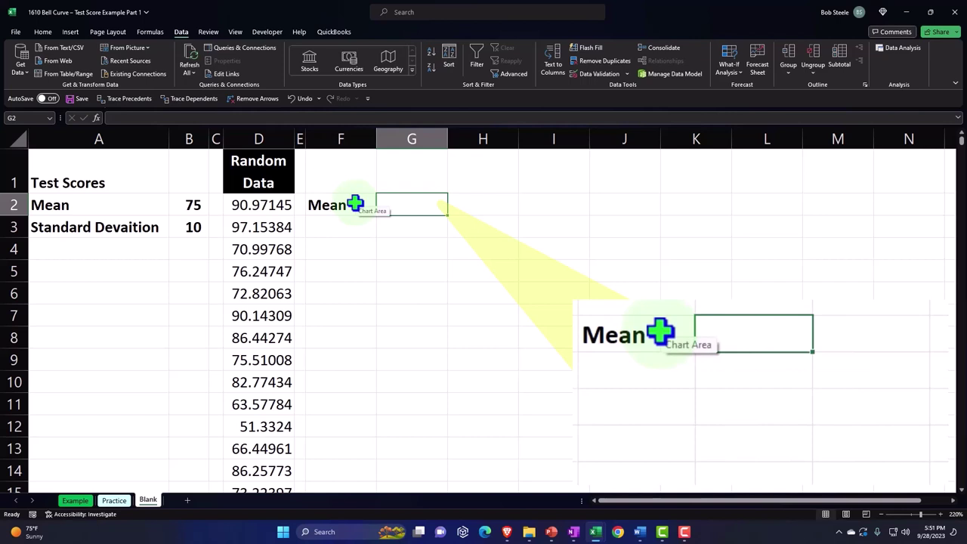
Calculate the mean of the random data in G2 with =AVERAGE(D2:D1001).
text(=a)
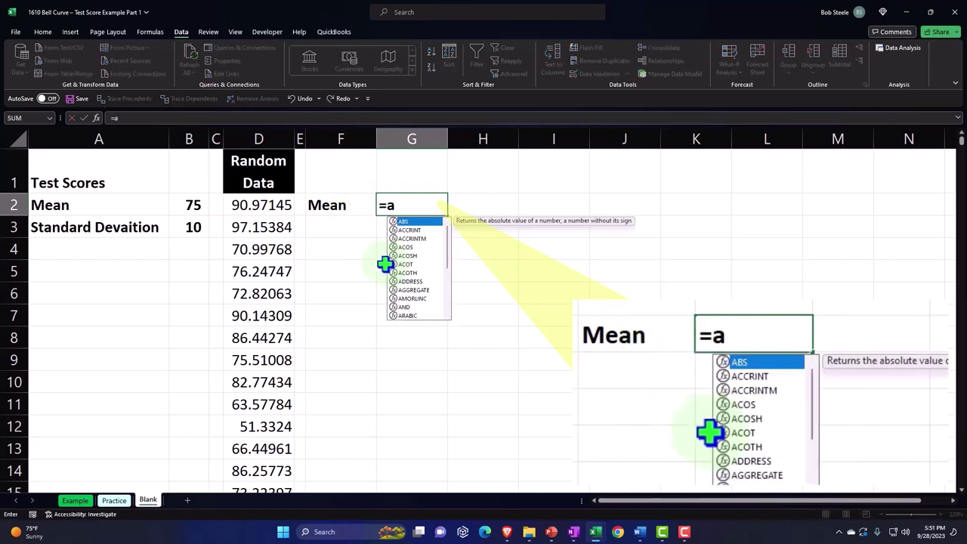
text(ver)
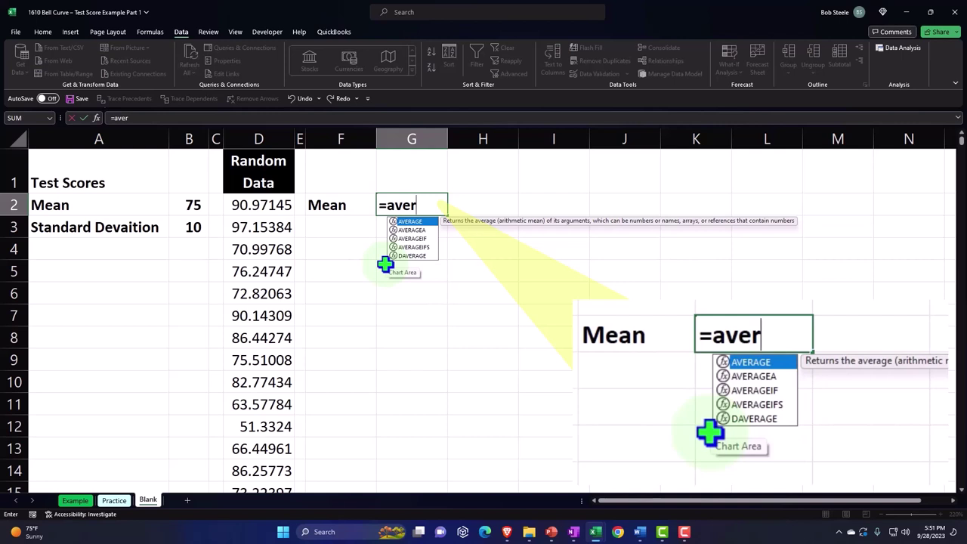
key(Tab)
key(Left)
key(Left)
key(Left)
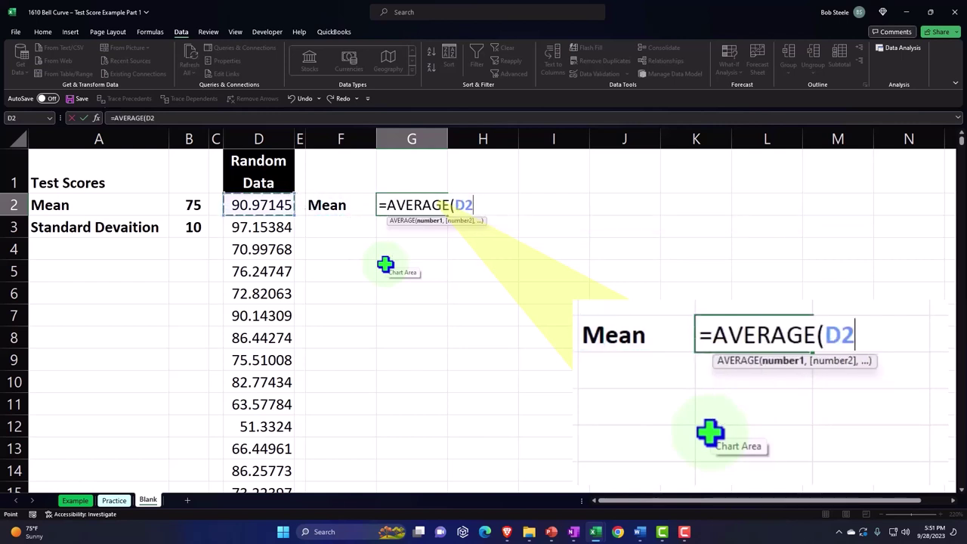
key(ctrl+shift+Down)
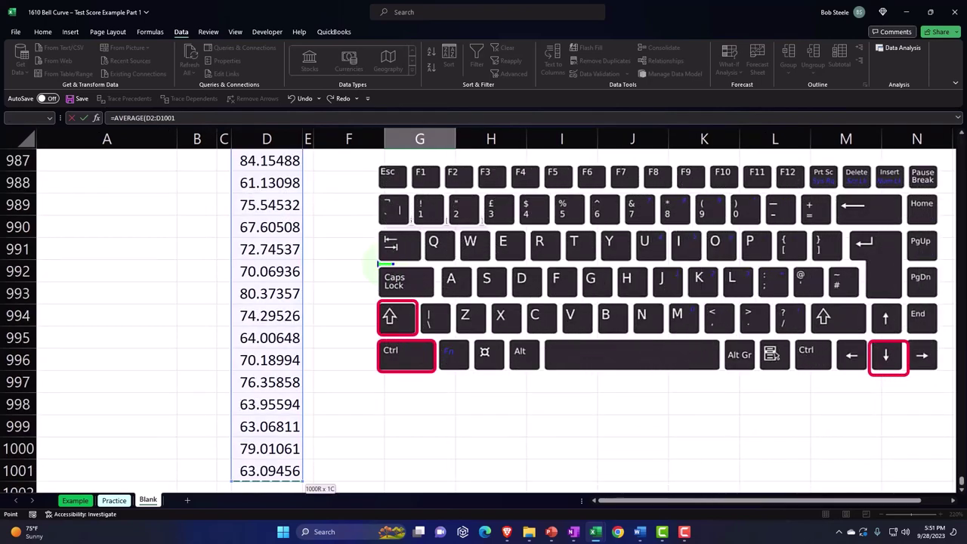
key(Return)
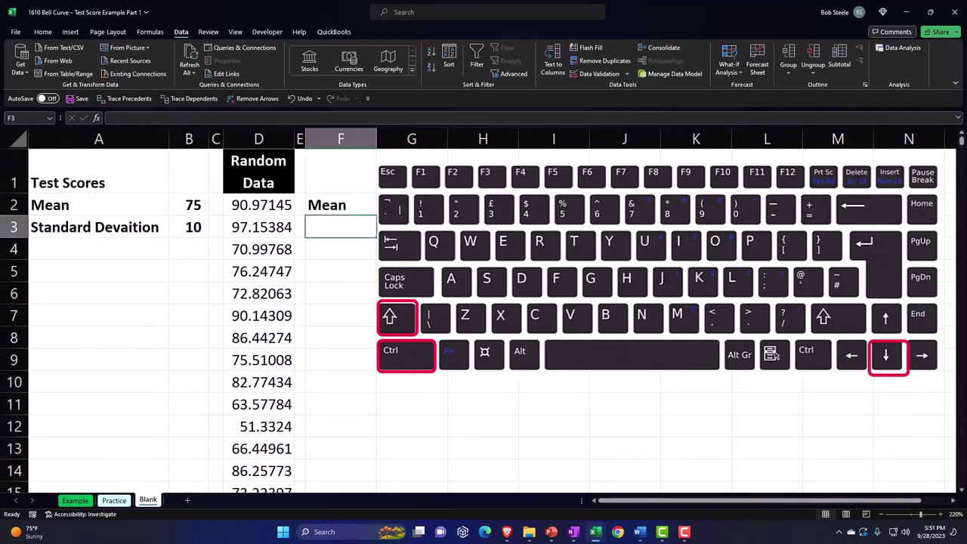
double_click(428, 201)
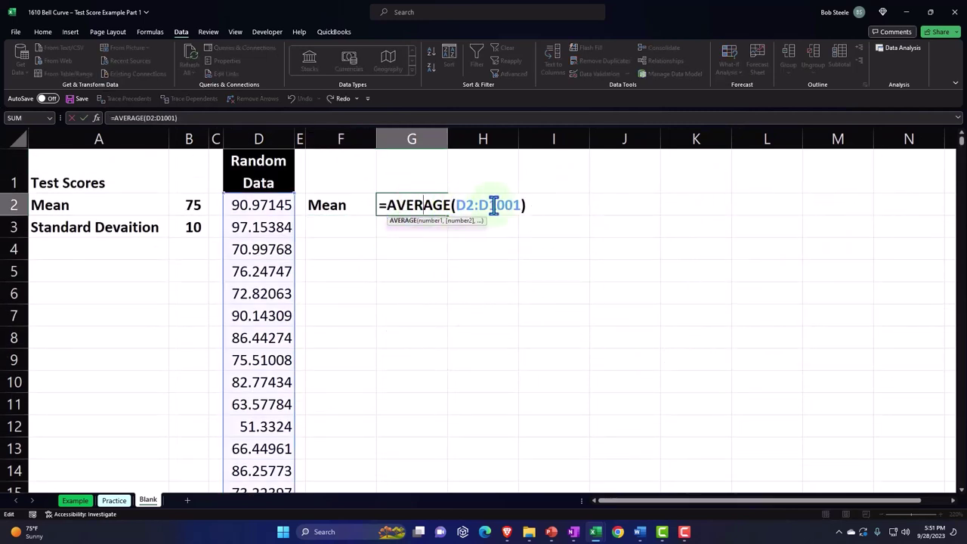
key(Return)
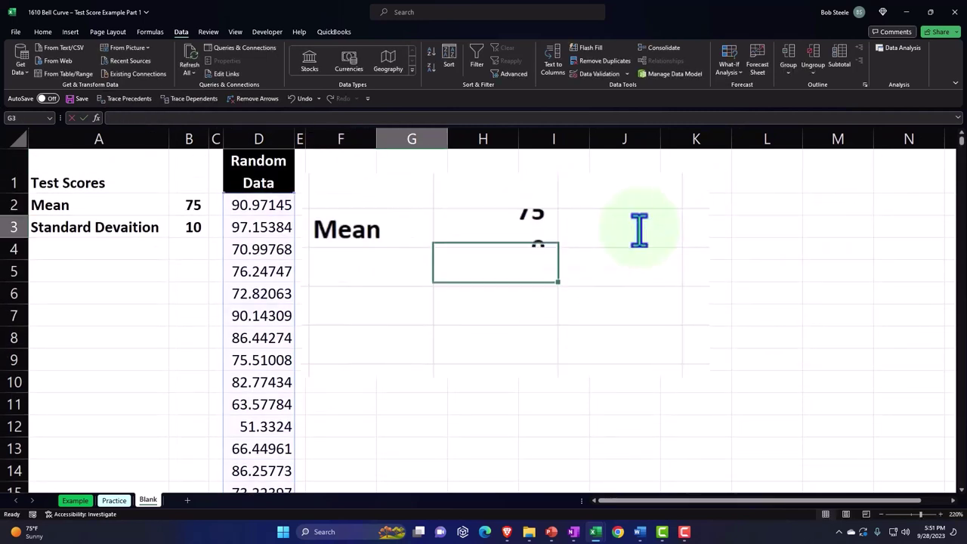
Show the calculated mean in G2 with two decimal places.
click(422, 207)
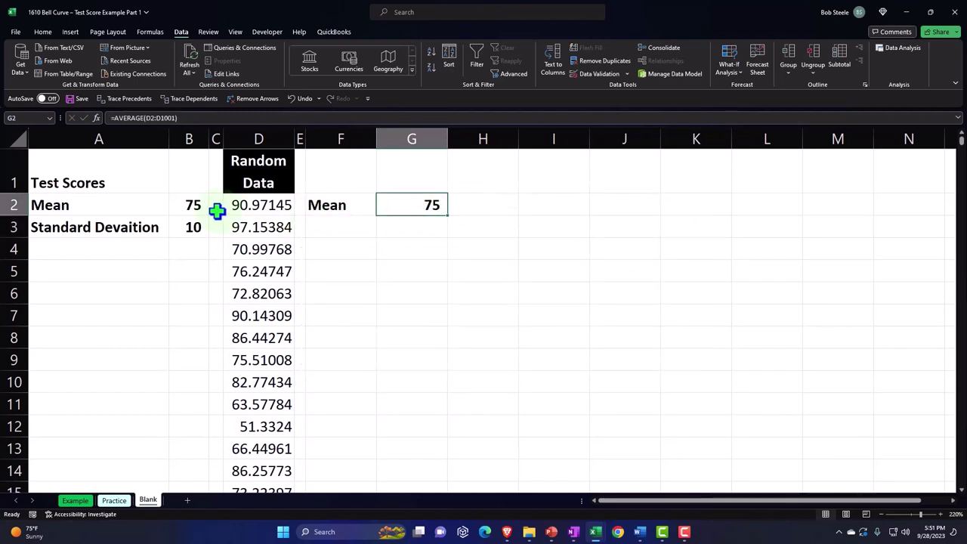
click(43, 33)
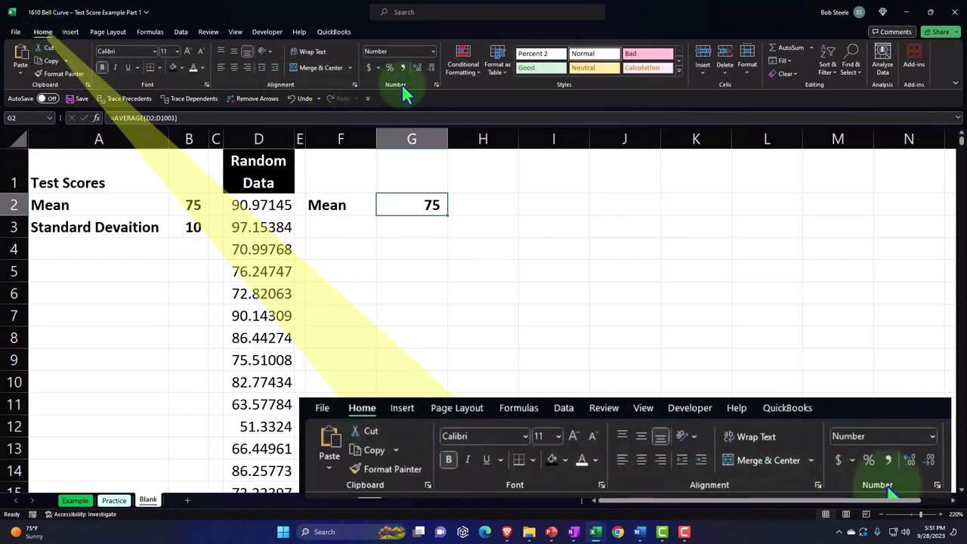
click(418, 70)
click(419, 70)
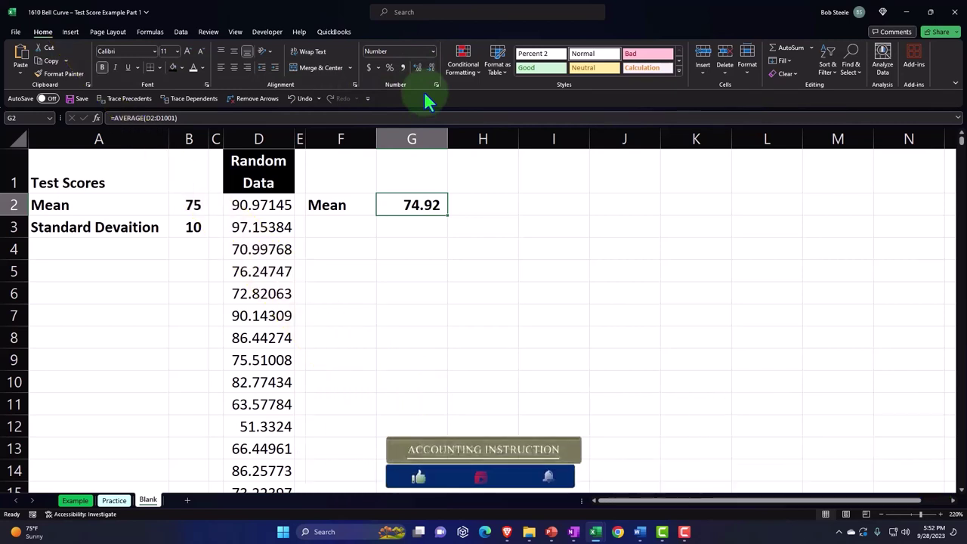
Enter the label "Standerd Deviation" in F3 and widen column F to fit it.
key(Down)
key(Left)
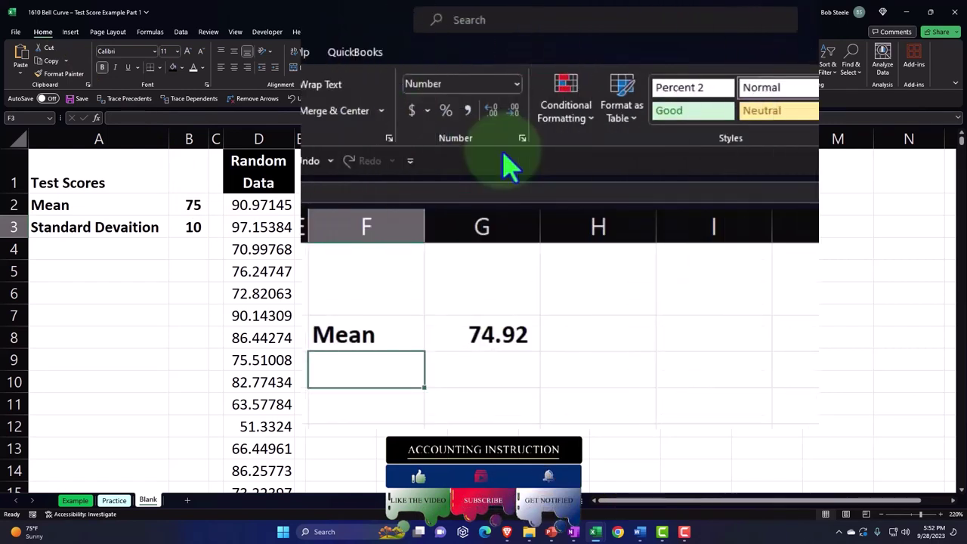
text(Standerd Devia)
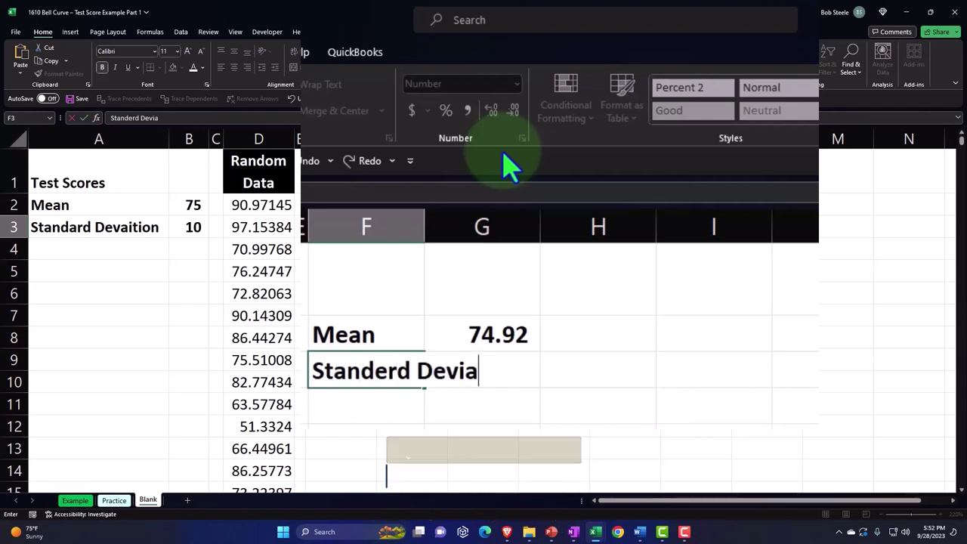
text(tion)
key(Return)
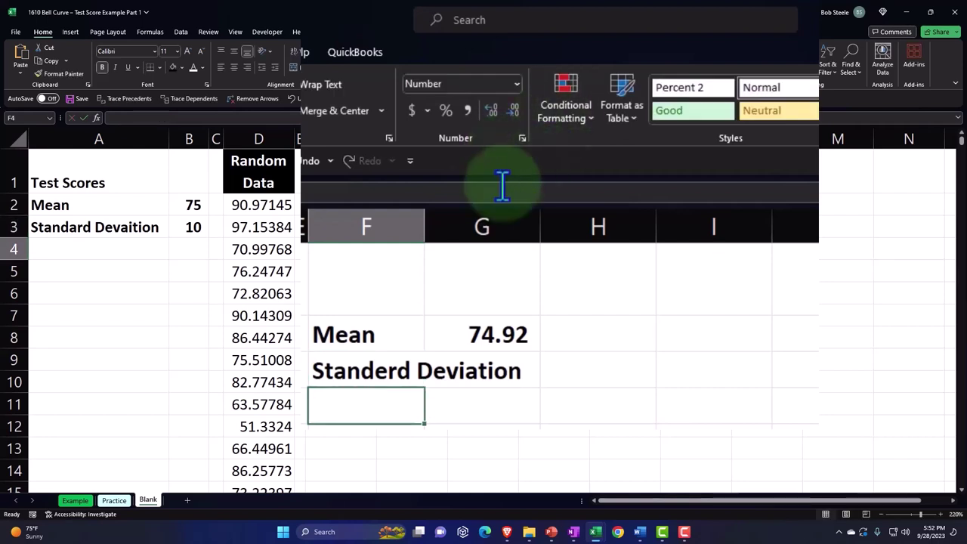
Calculate the population standard deviation of the random data in G3 with =STDEV.P(D2:D1001).
click(620, 356)
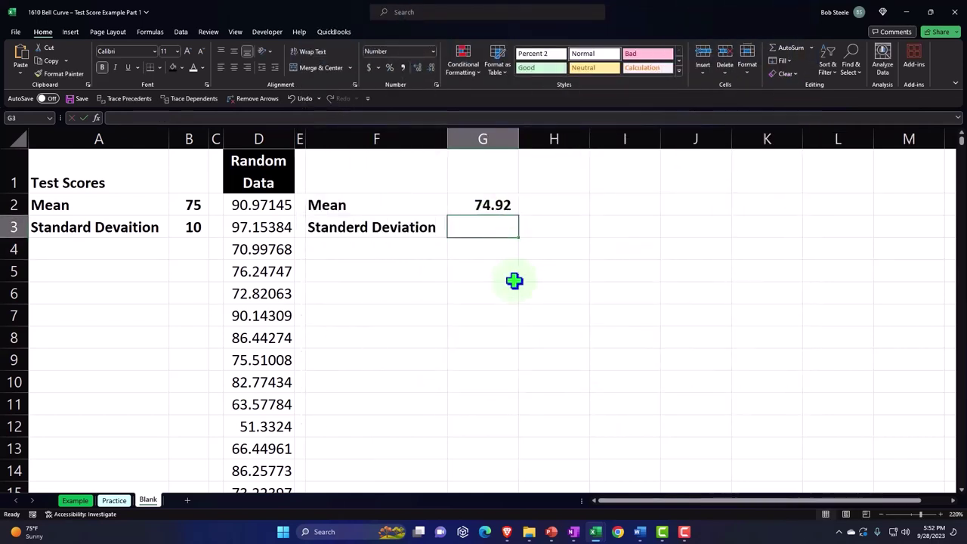
text(=)
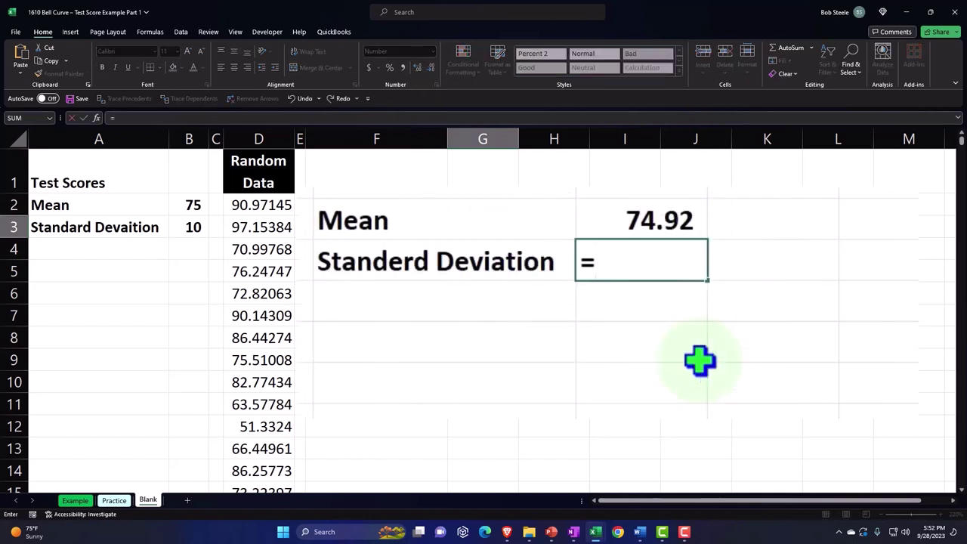
text(st)
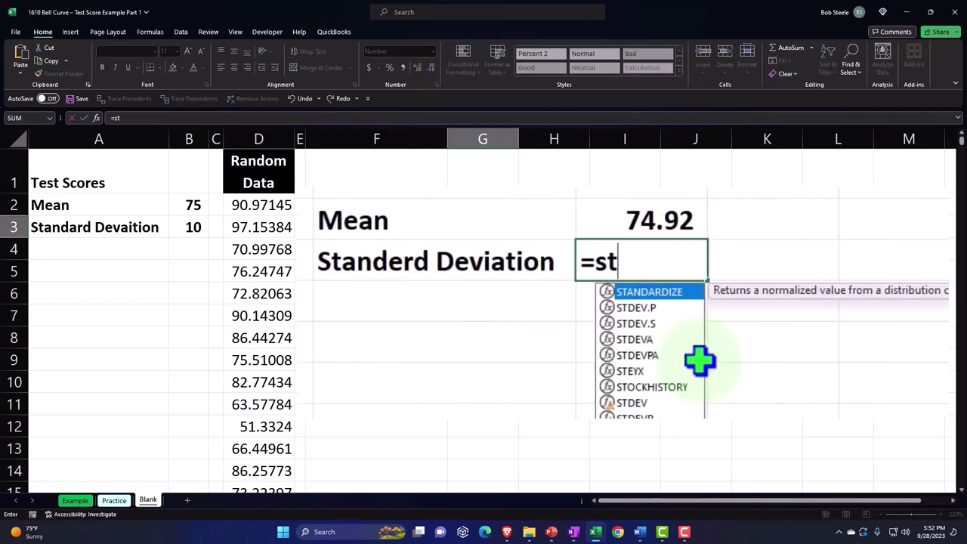
key(Down)
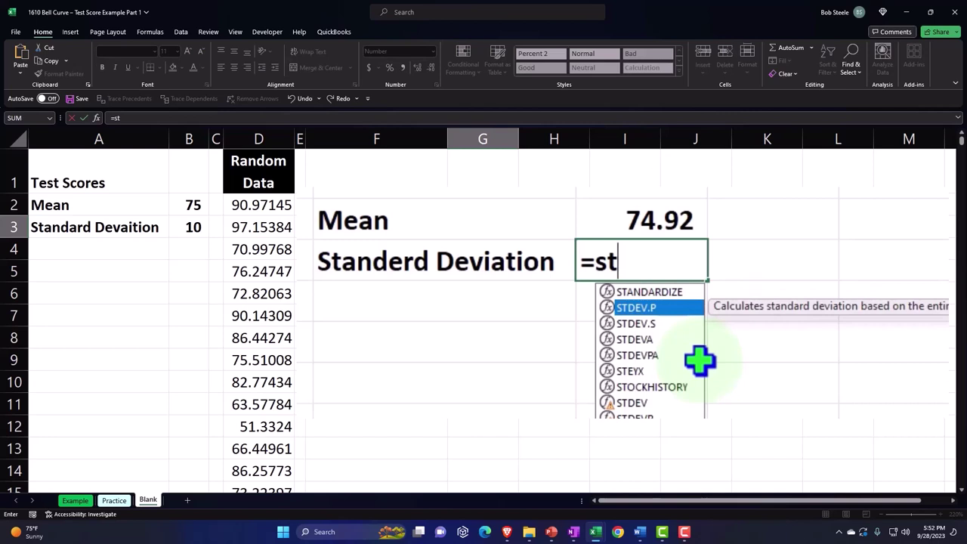
key(Tab)
key(Left)
key(Left)
key(Left)
key(Up)
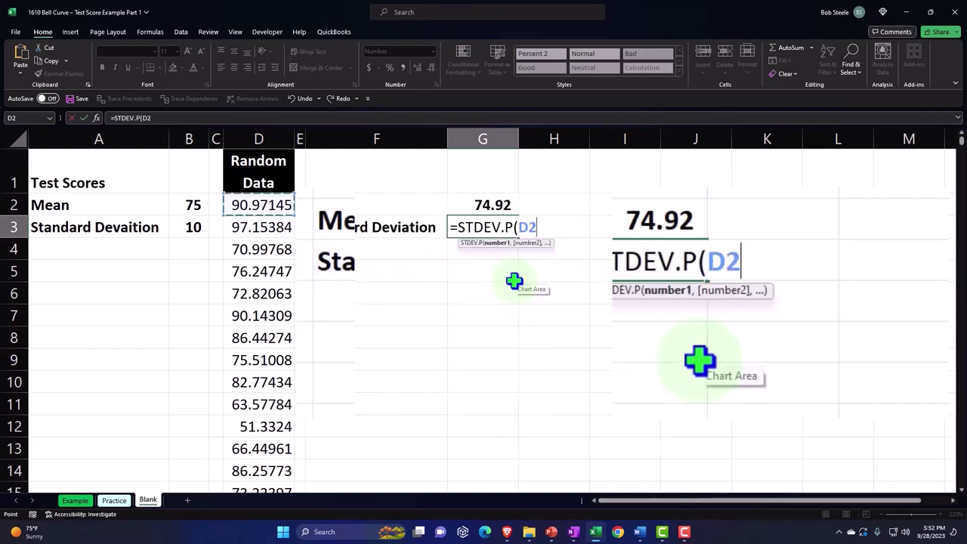
key(ctrl+shift+Down)
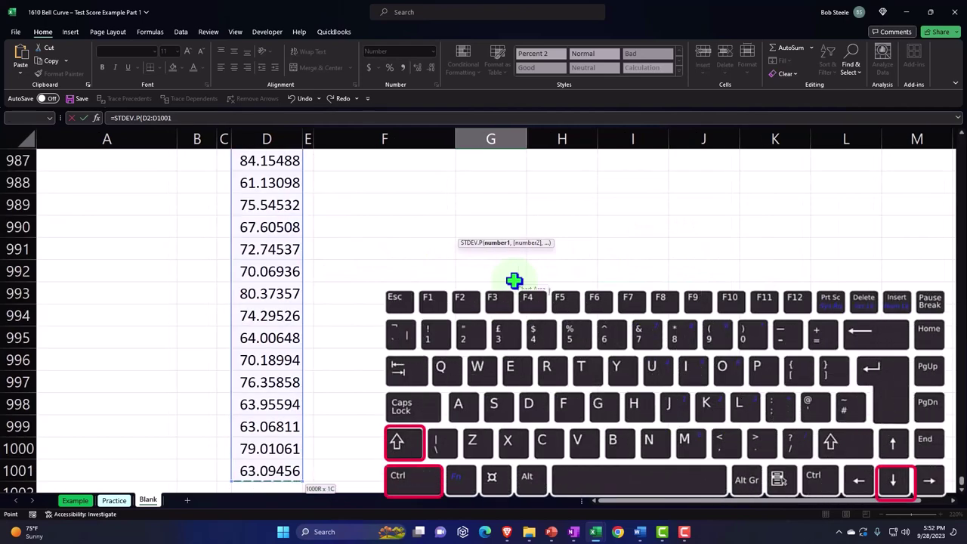
key(Return)
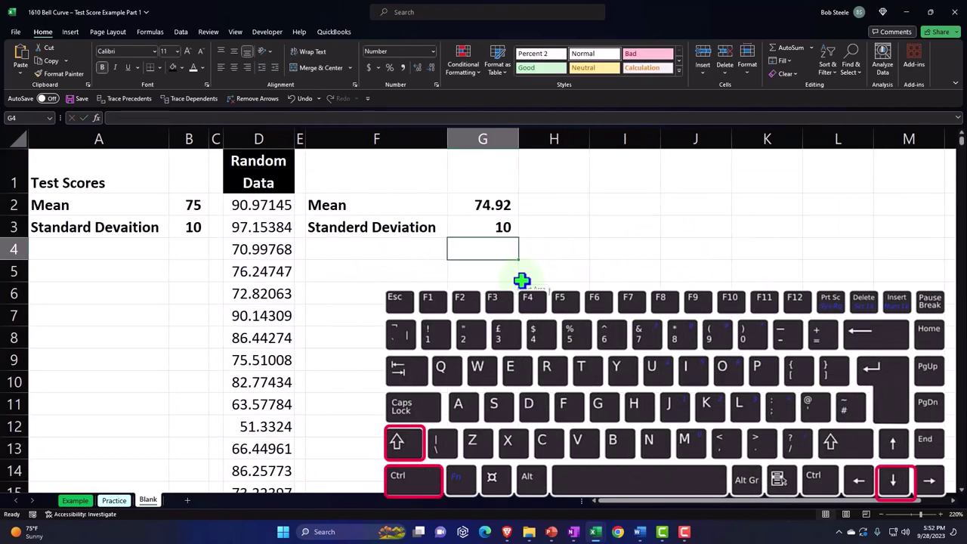
Show the calculated standard deviation in G3 with two decimal places.
click(499, 229)
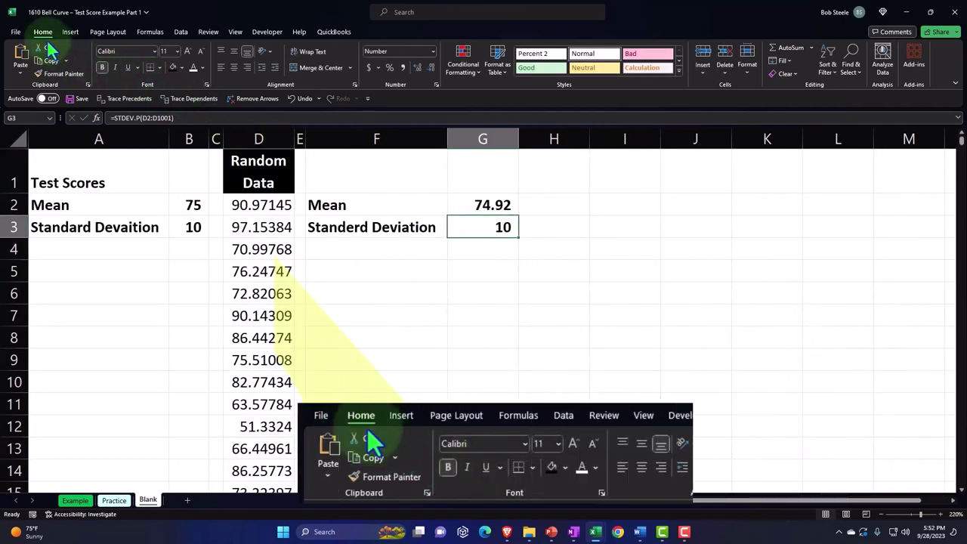
click(416, 73)
click(417, 70)
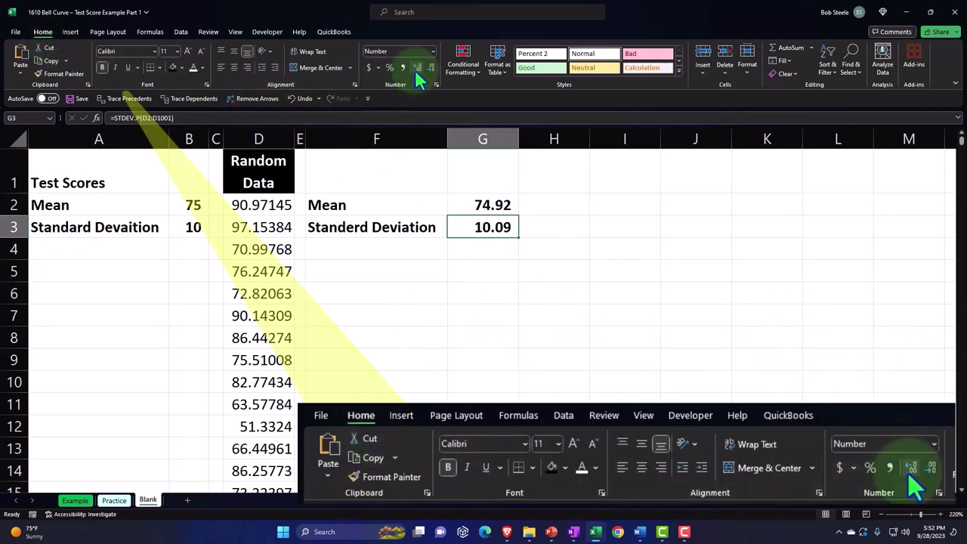
Enter the label "Median" in F4, below the standard deviation label.
click(390, 259)
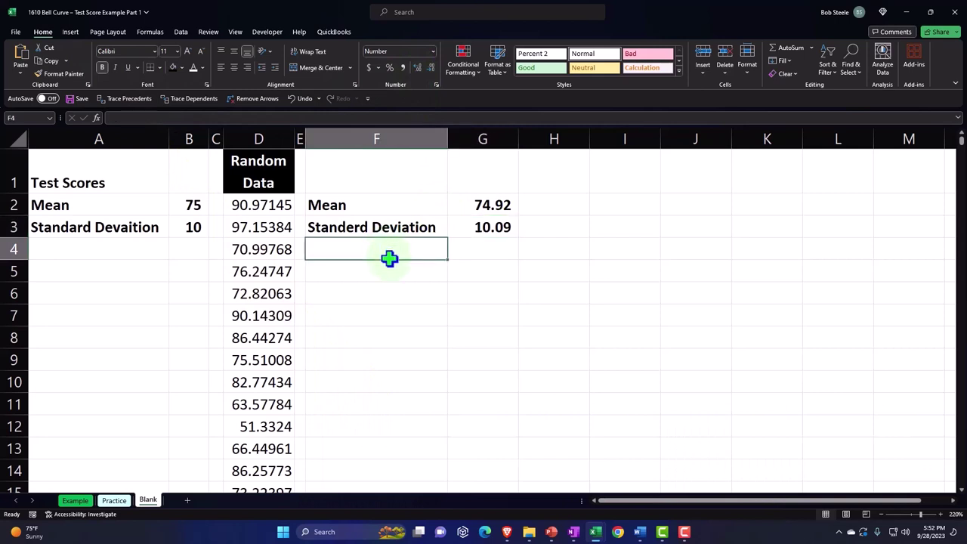
text(Median)
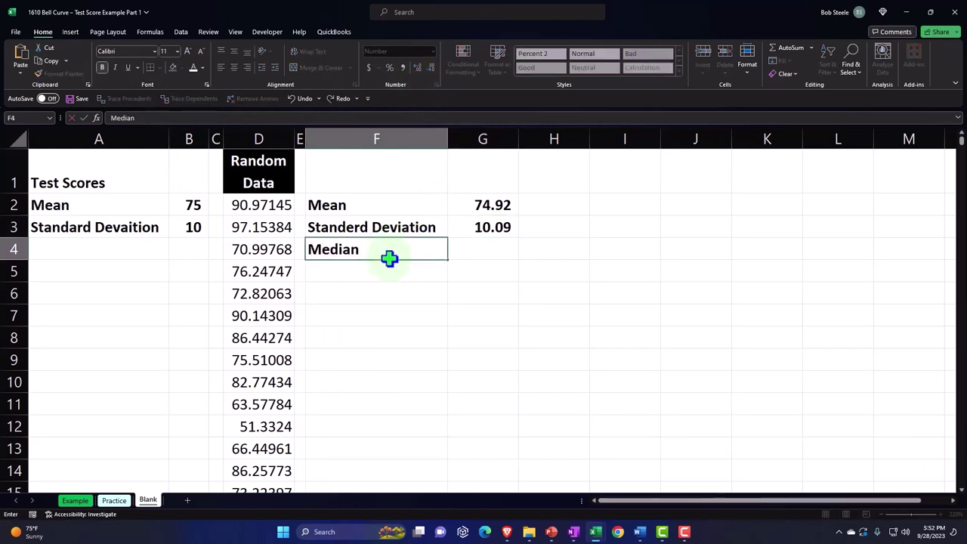
key(Tab)
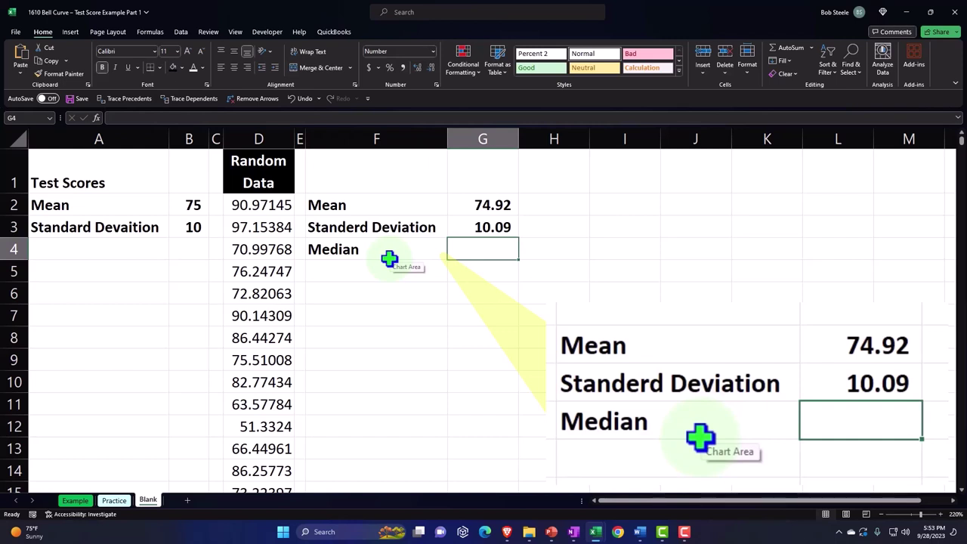
Calculate the median of the random data in G4 with =MEDIAN(D2:D1001).
text(=)
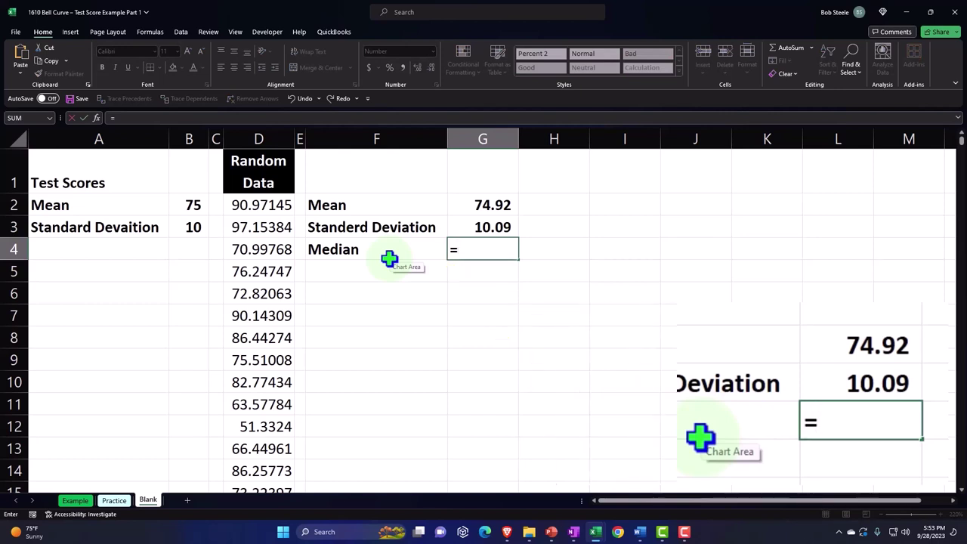
text(med)
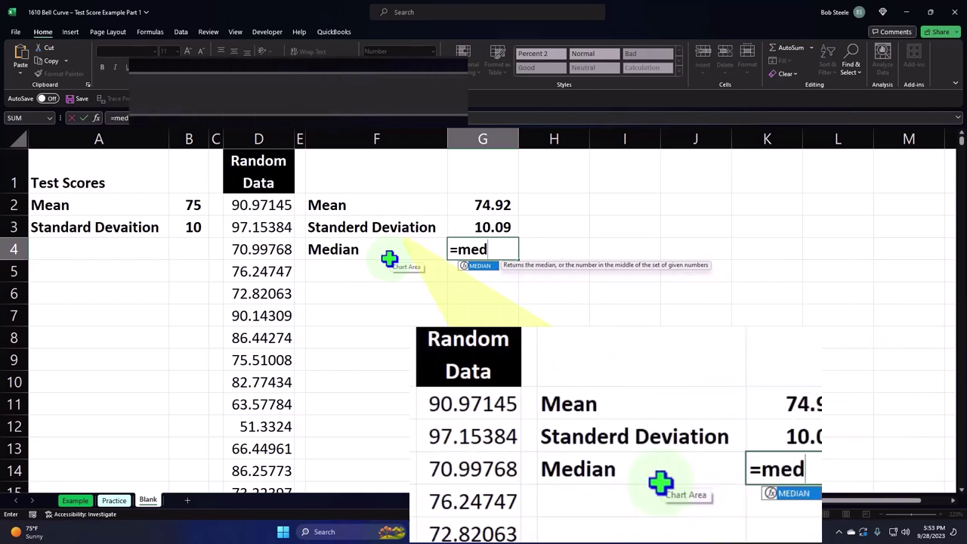
key(Tab)
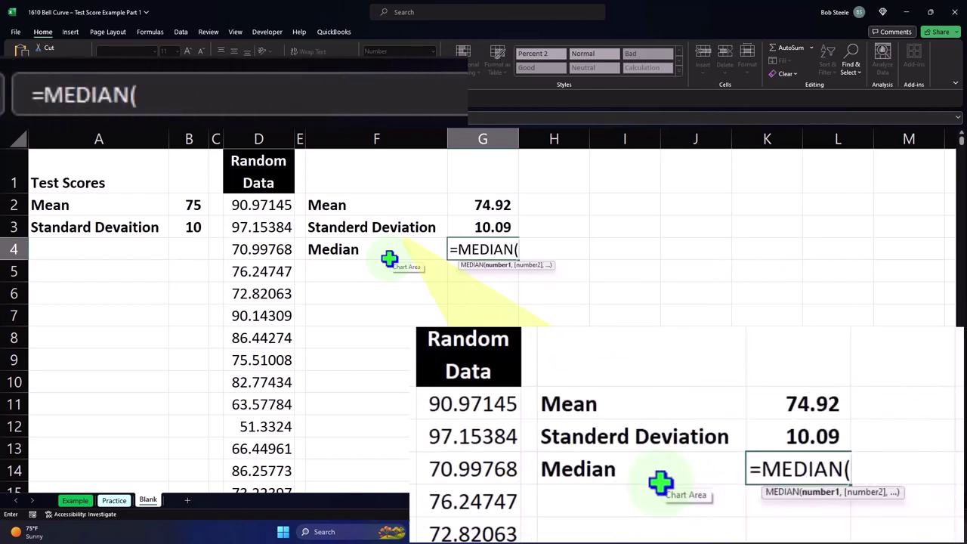
key(Left)
key(Left)
key(Left)
key(Up)
key(Up)
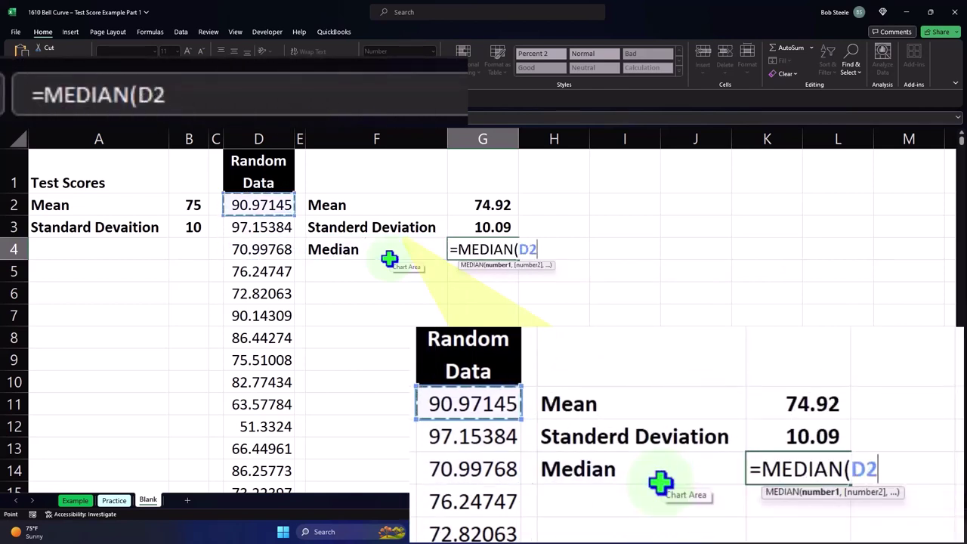
key(ctrl+shift+Down)
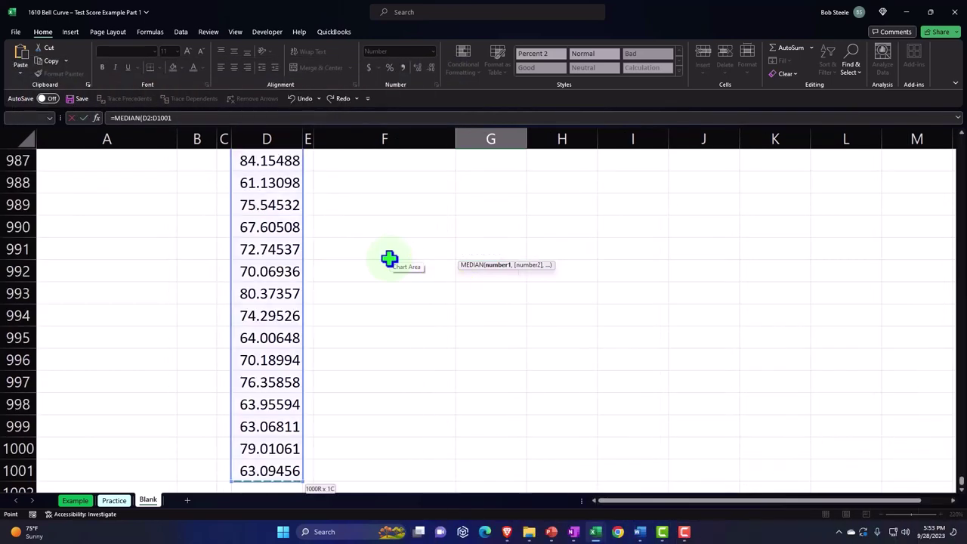
key(Return)
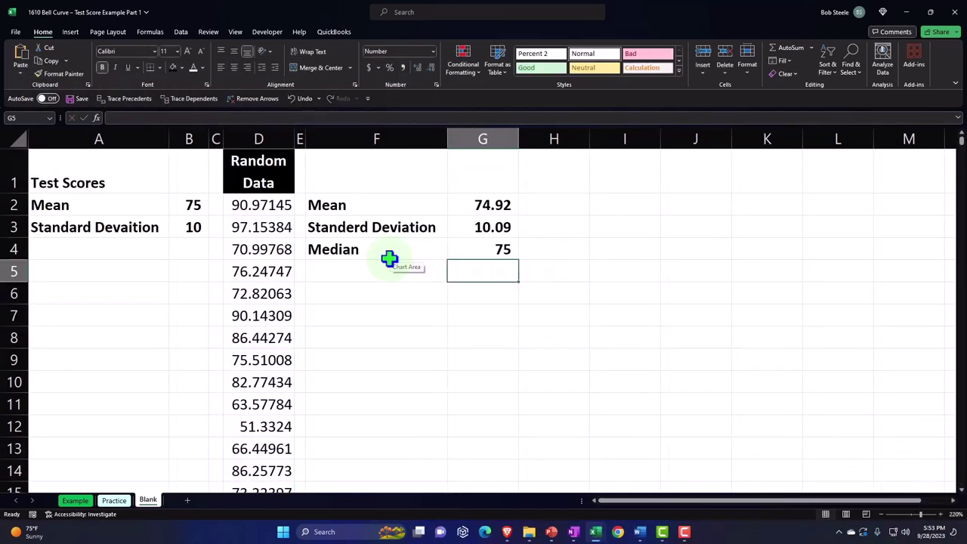
Show the calculated median in G4 with two decimal places and narrow column H to a thin spacer.
click(478, 249)
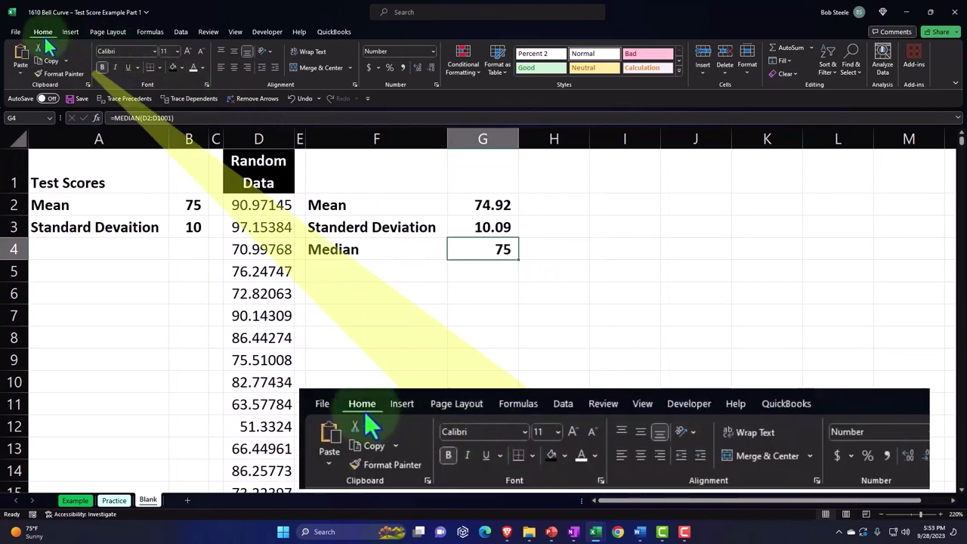
click(416, 68)
click(416, 68)
click(505, 206)
key(Down)
key(Down)
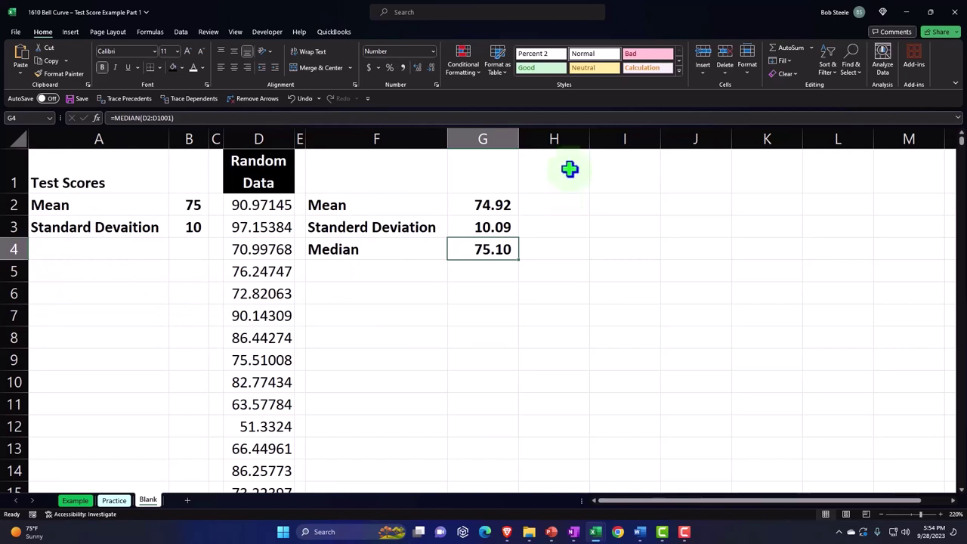
drag(589, 140, 536, 142)
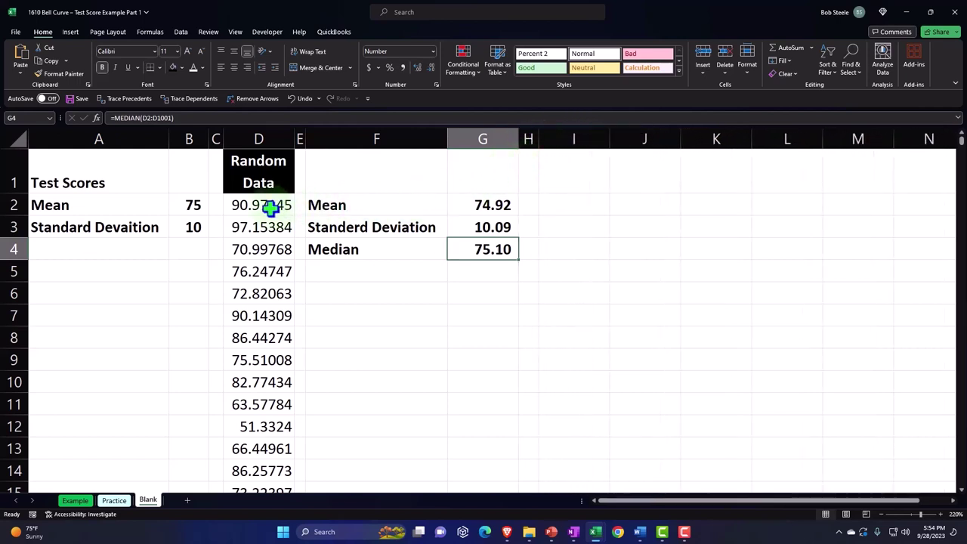
Insert a histogram of the Random Data column D1:D1001 and place it below the Median row, starting at F5.
click(259, 183)
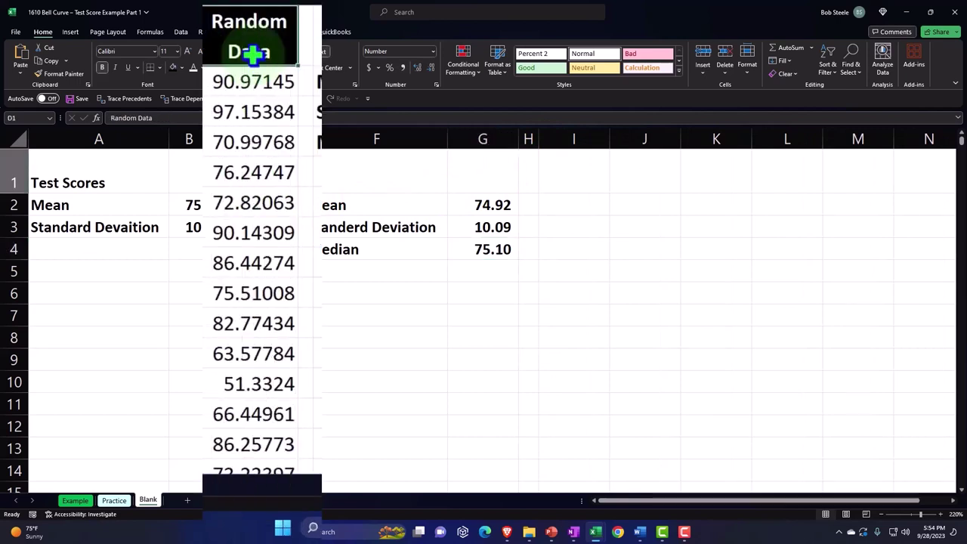
key(ctrl+shift+Down)
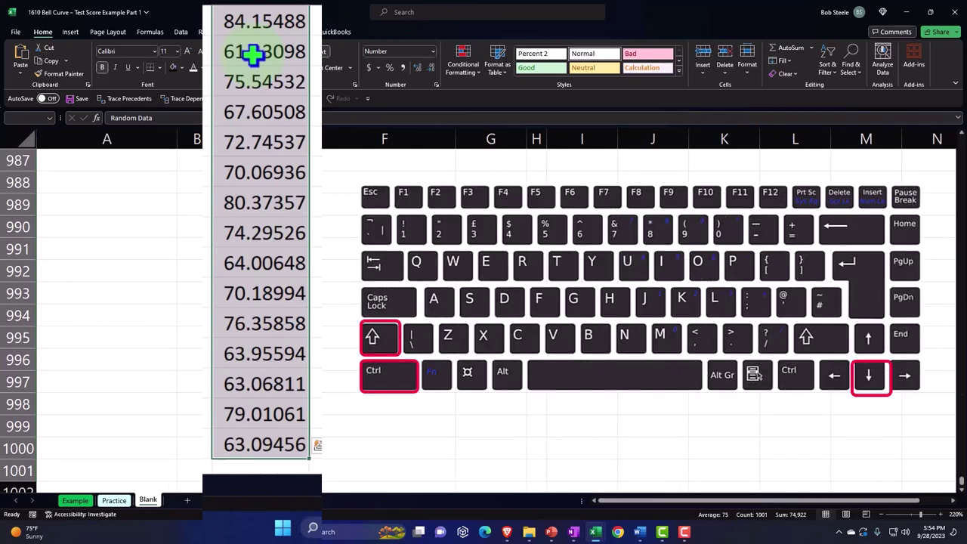
key(ctrl+BackSpace)
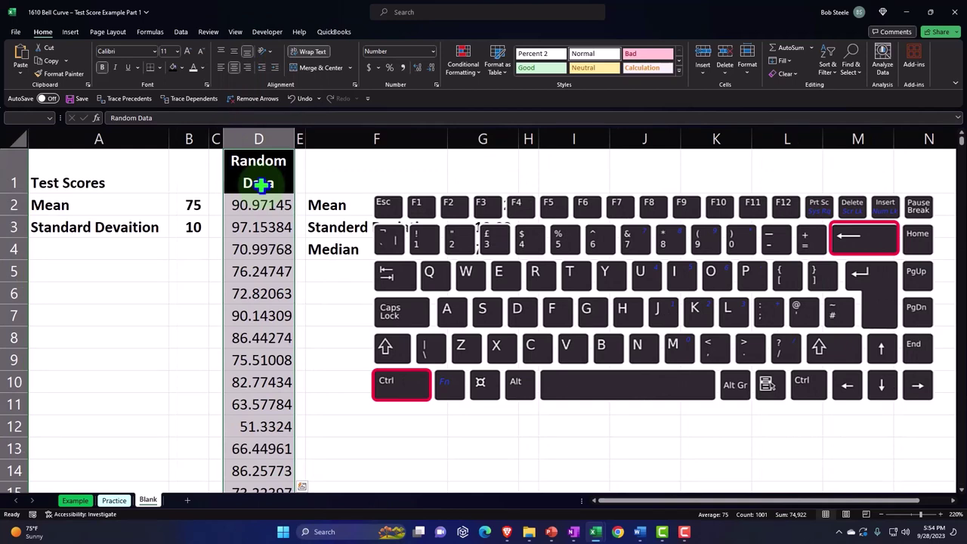
click(70, 32)
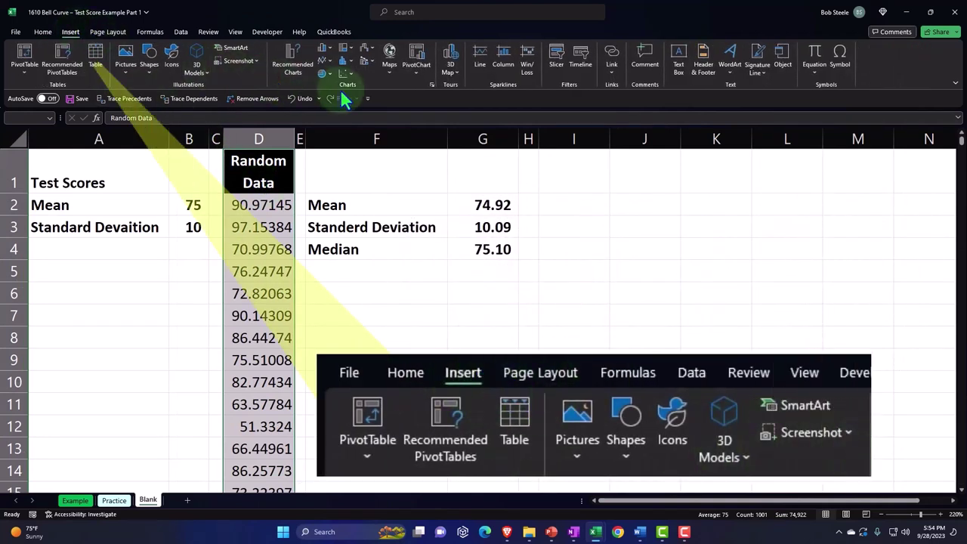
click(346, 62)
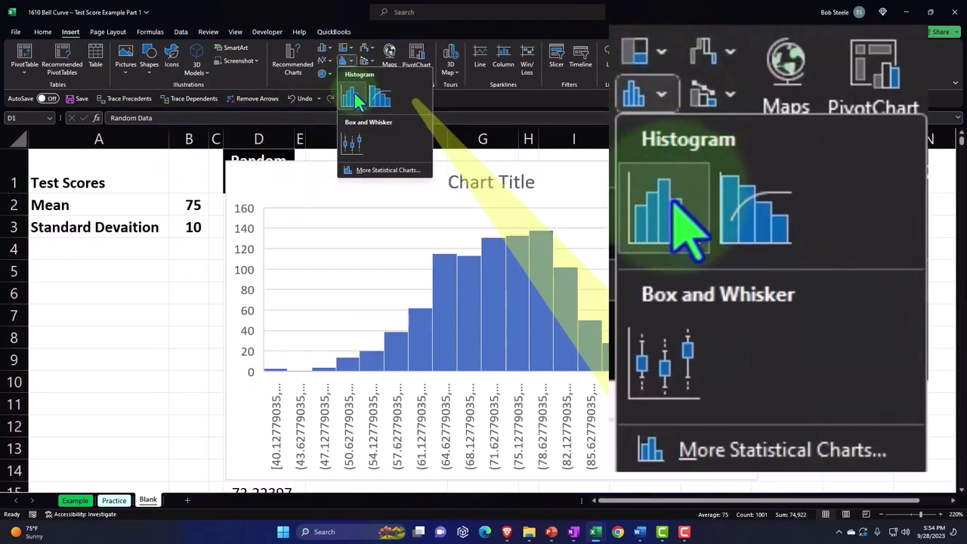
click(354, 97)
drag(294, 182, 378, 288)
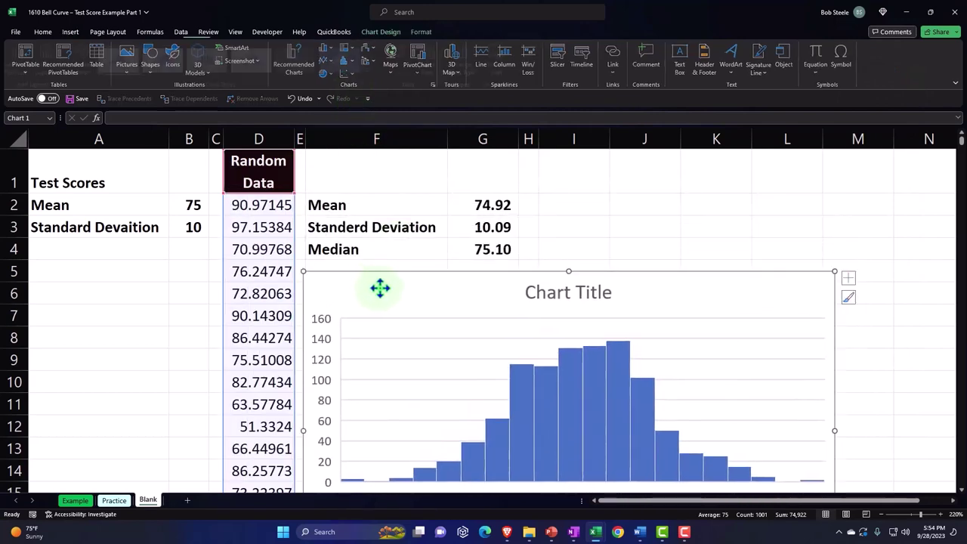
Enlarge the histogram so it extends across to column M and further down the sheet.
scroll(384, 288, down, 1)
scroll(386, 286, down, 1)
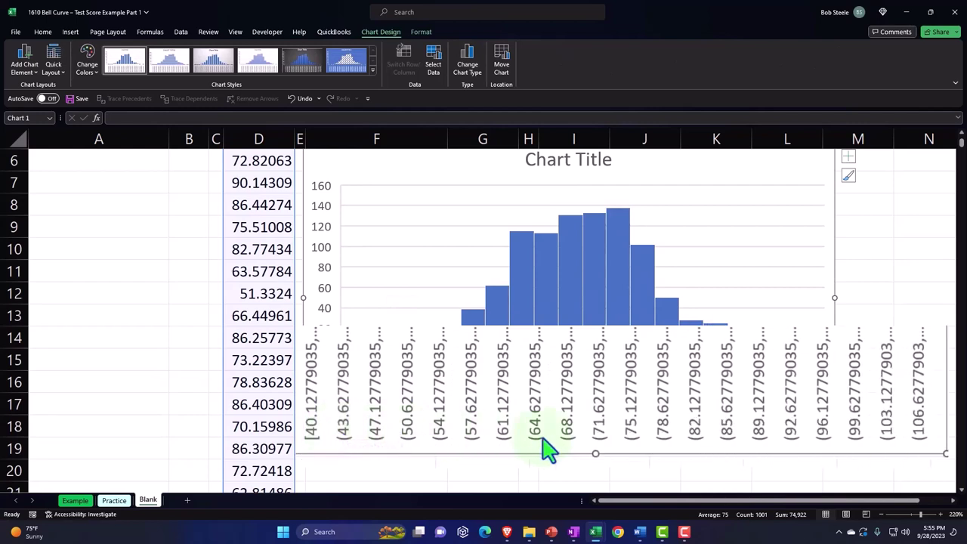
drag(945, 453, 902, 480)
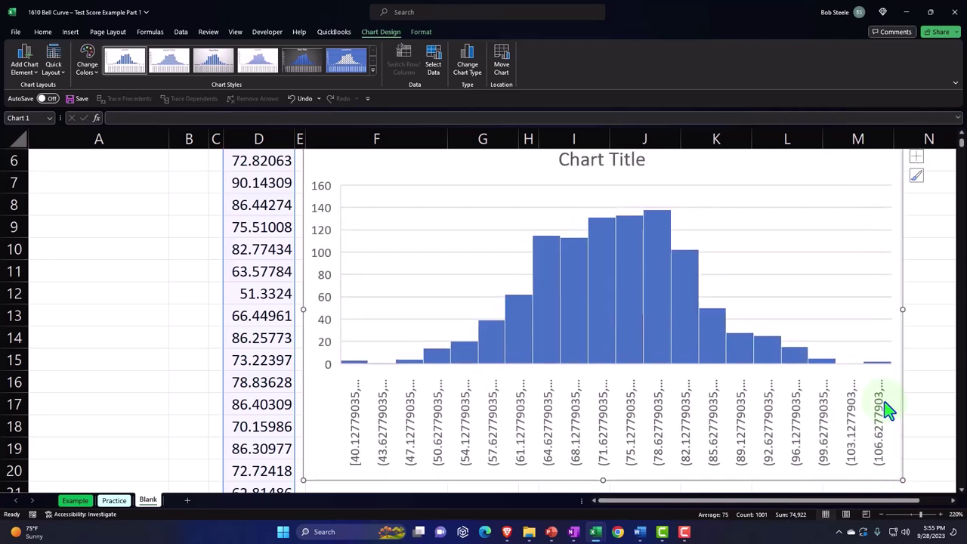
scroll(888, 410, down, 2)
drag(903, 347, 915, 412)
scroll(589, 405, up, 4)
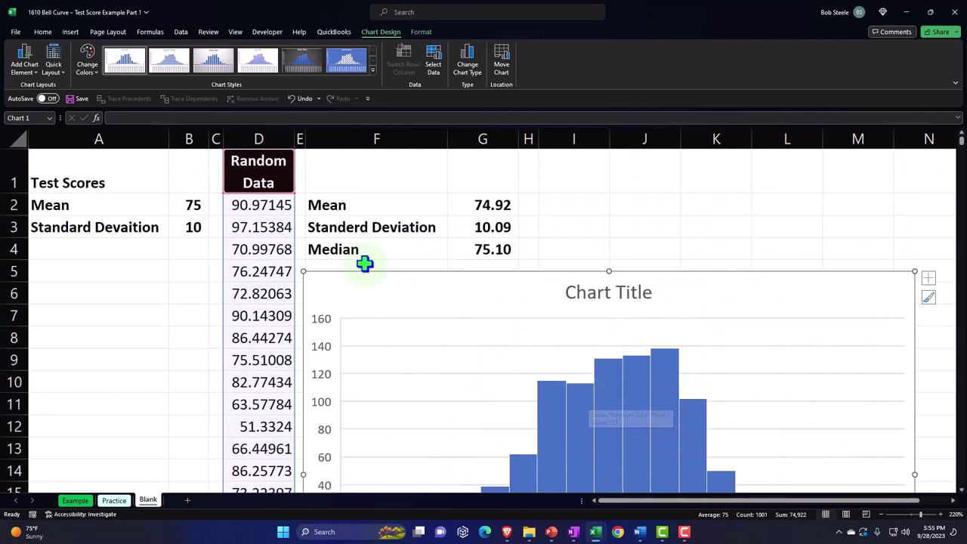
Format column D as Currency with two decimal places, no symbol and negative numbers in red parentheses.
click(259, 172)
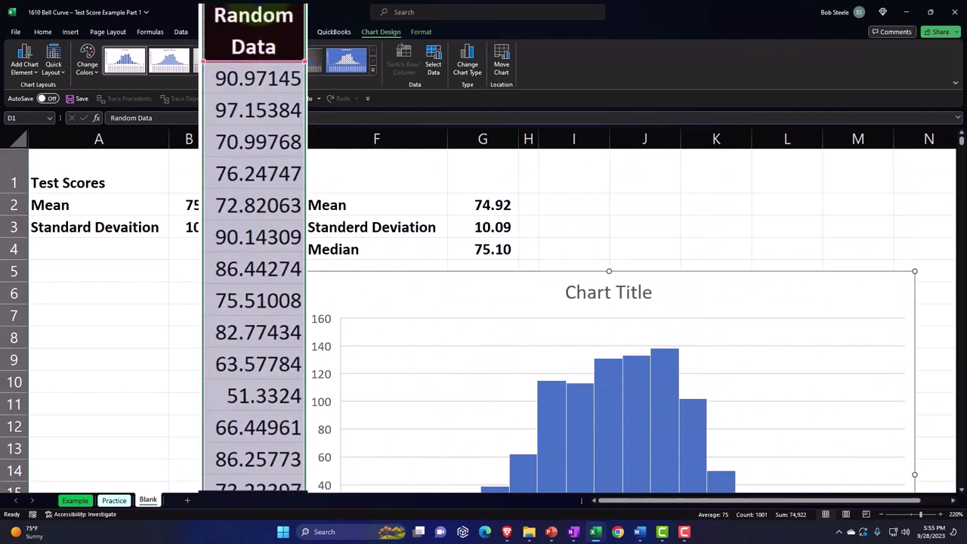
click(43, 32)
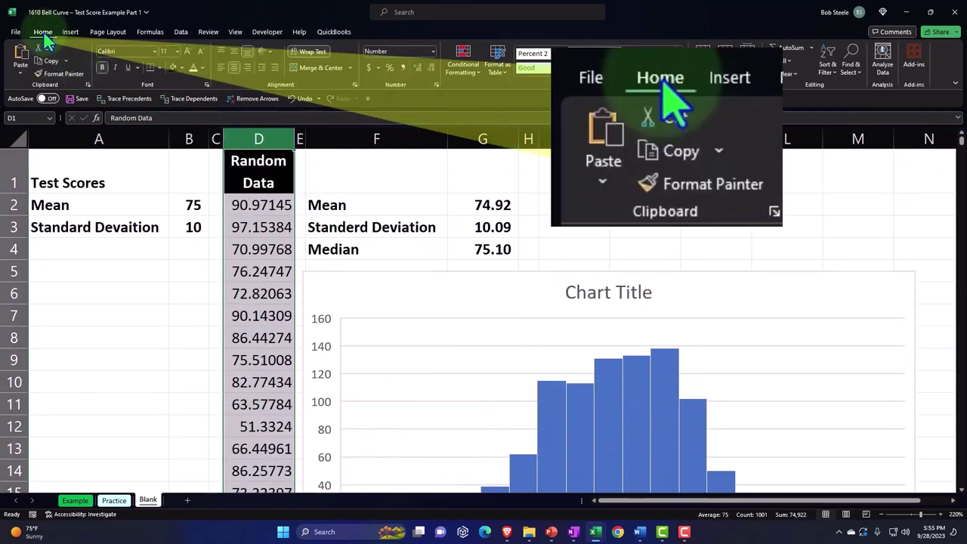
right_click(234, 243)
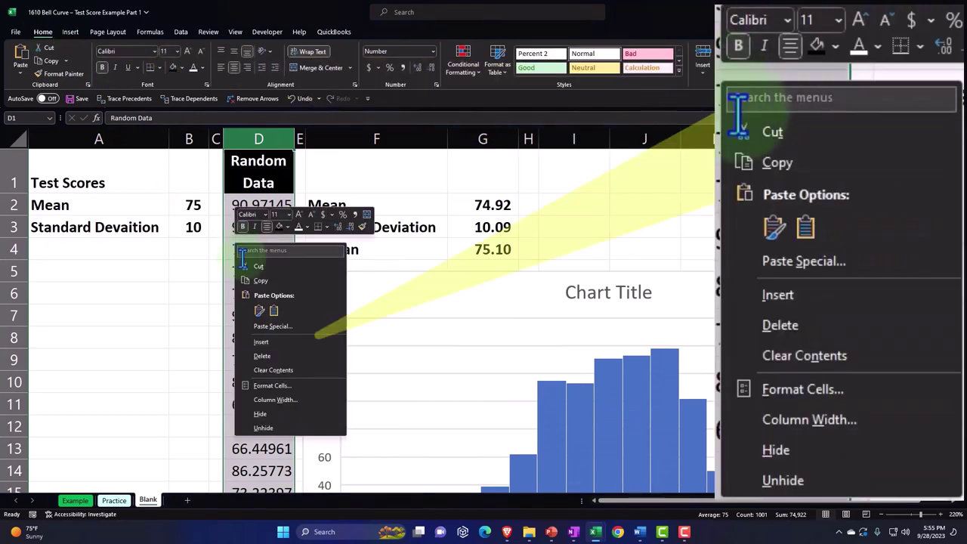
click(268, 384)
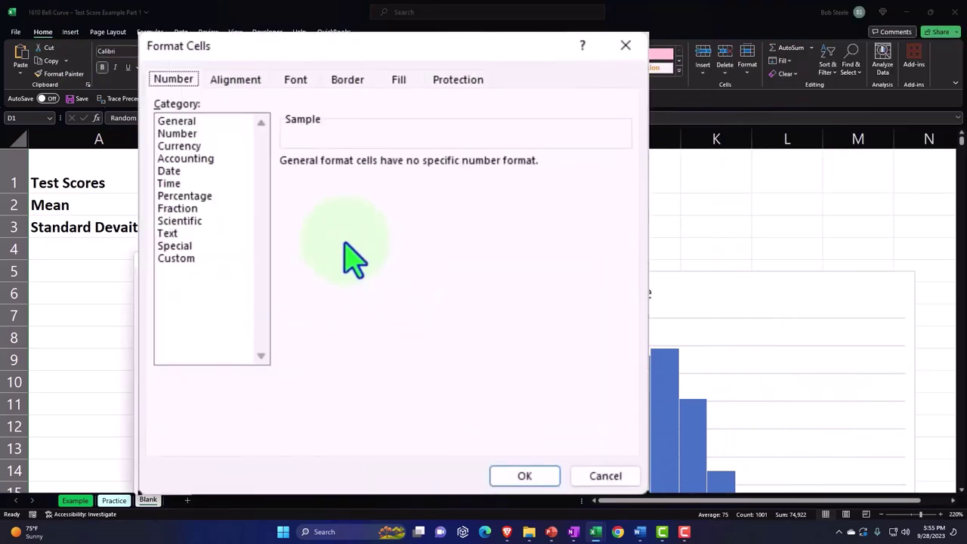
click(185, 147)
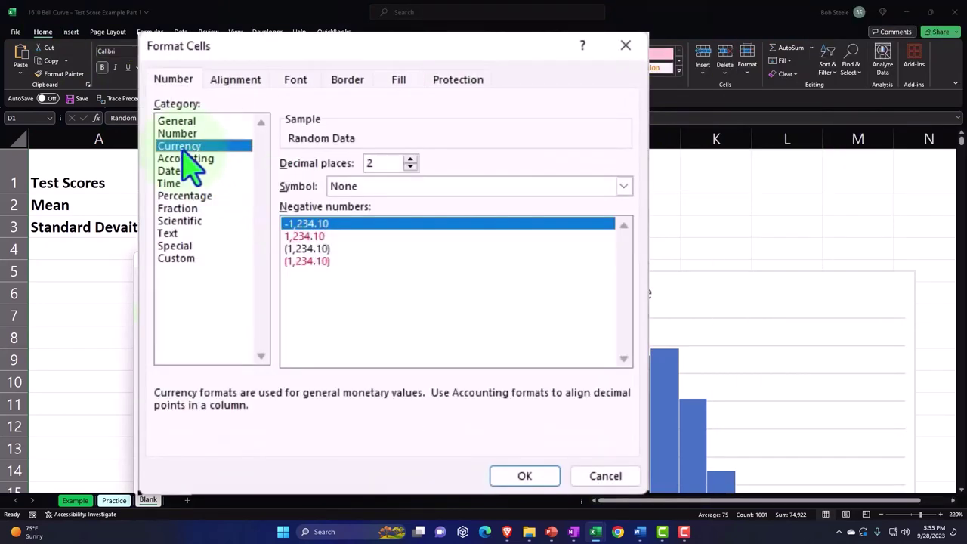
click(310, 261)
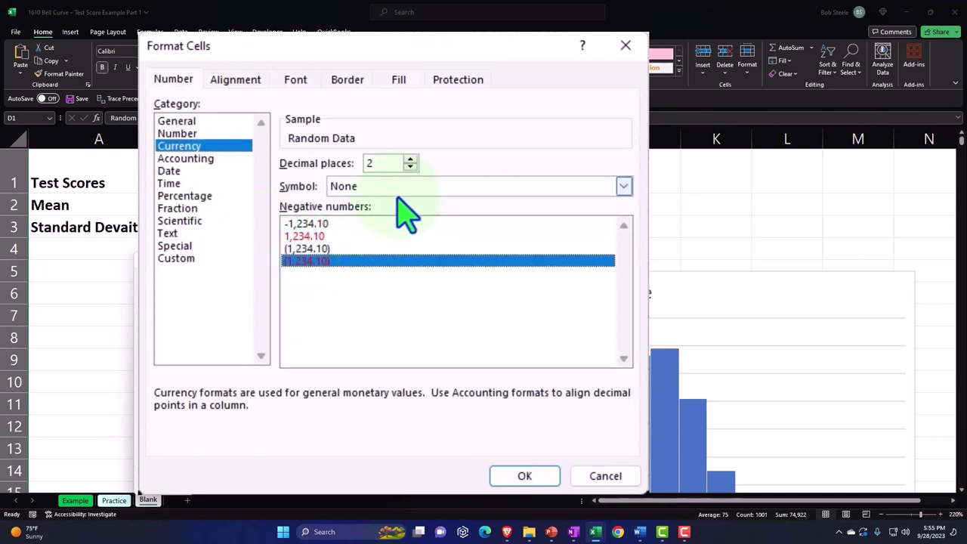
click(525, 476)
Delete the chart title from the random data histogram.
scroll(356, 473, down, 3)
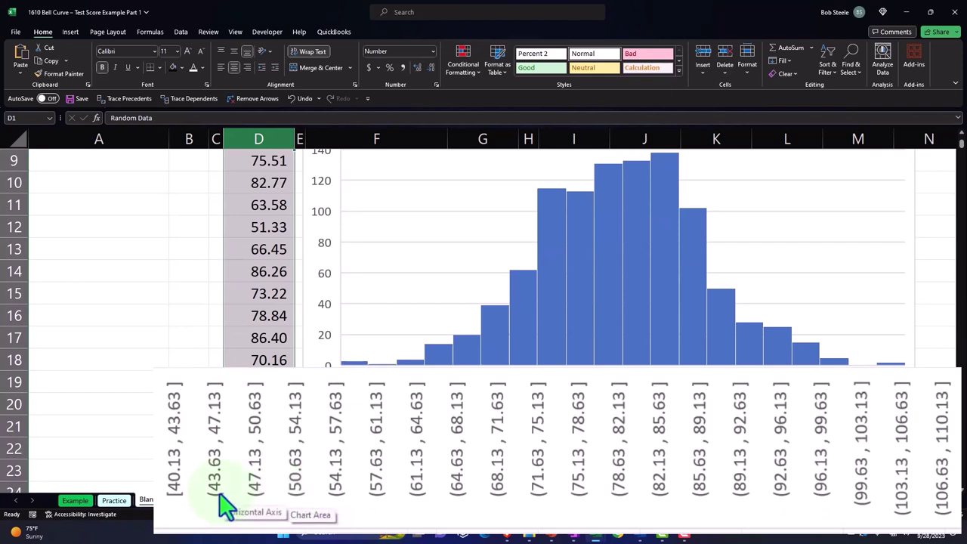
scroll(227, 507, up, 1)
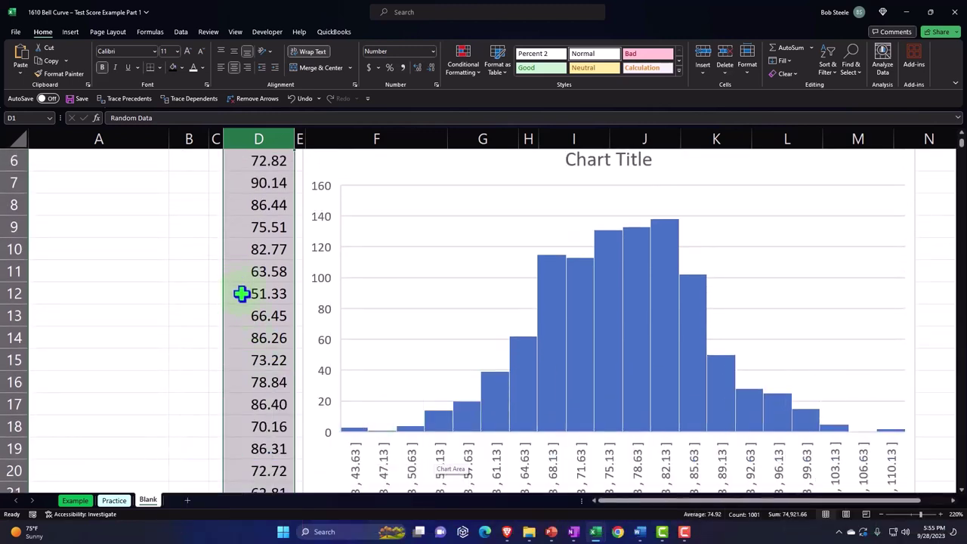
mouse_move(600, 287)
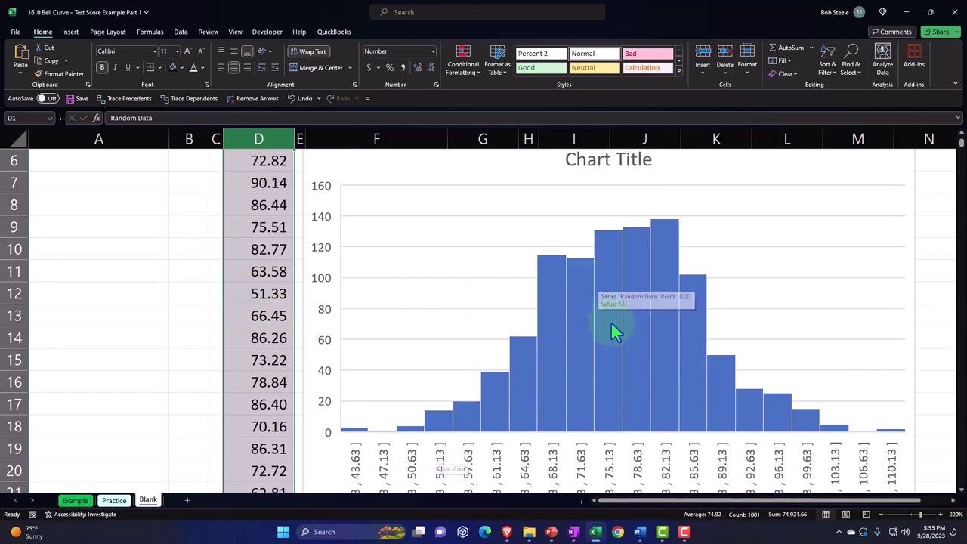
scroll(612, 325, down, 1)
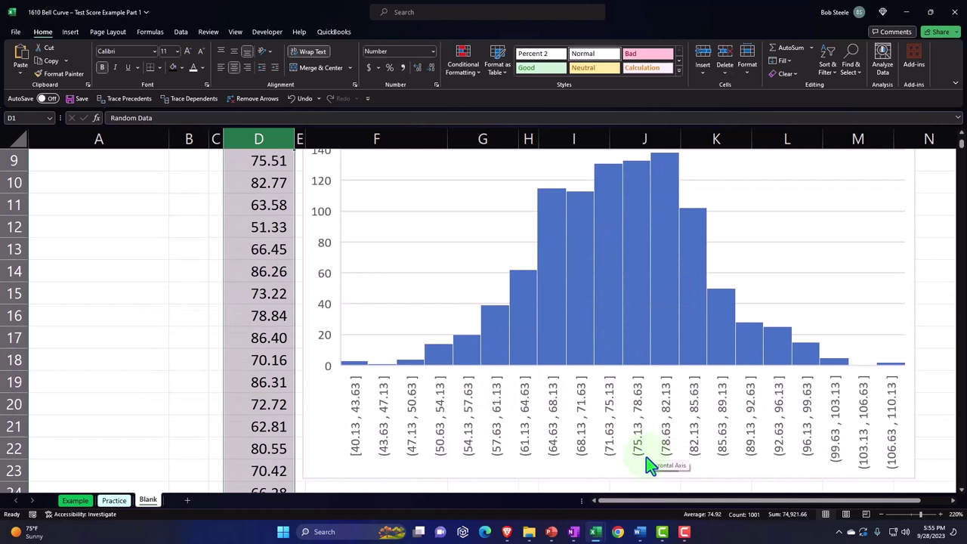
scroll(648, 465, up, 1)
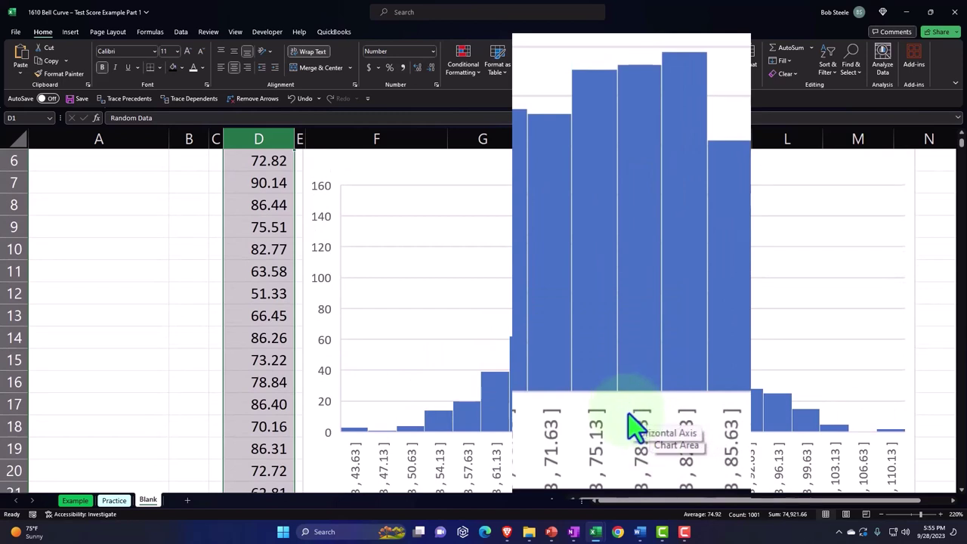
scroll(639, 427, up, 1)
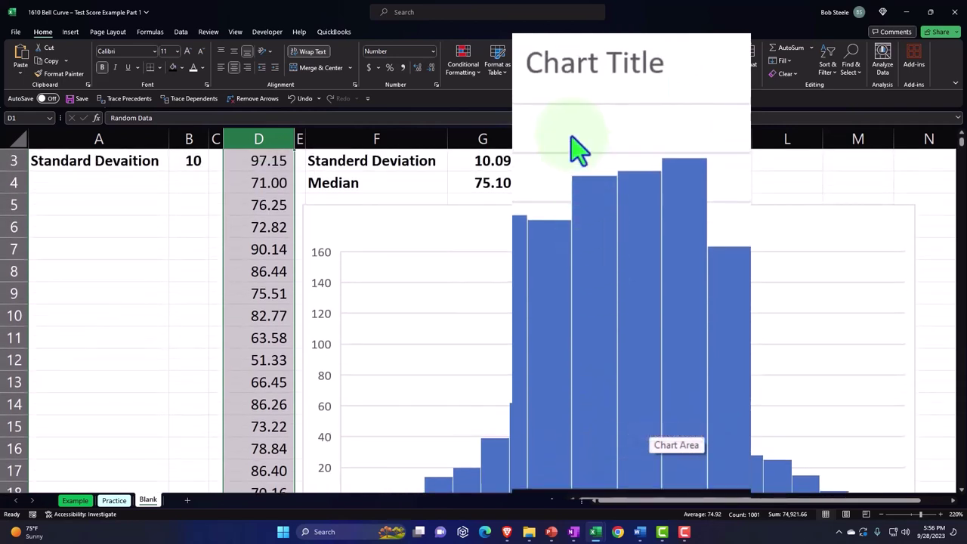
click(582, 227)
key(Delete)
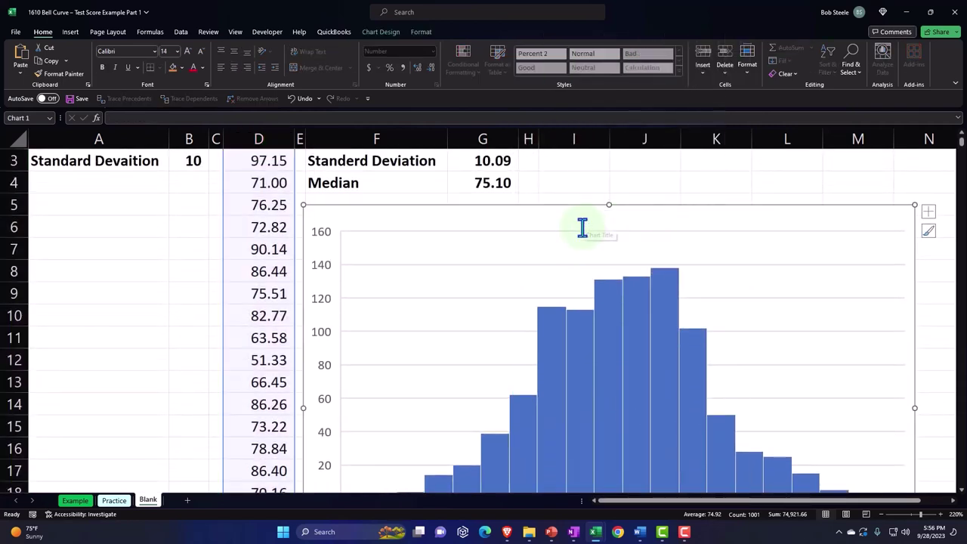
scroll(580, 242, down, 1)
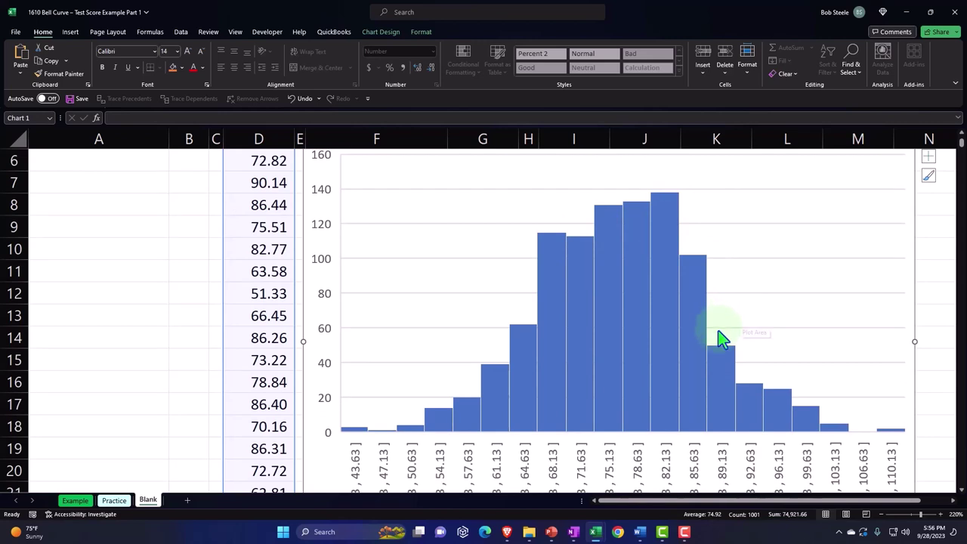
Move the histogram across the sheet so its upper-left corner sits in column T, row 1.
scroll(722, 336, up, 1)
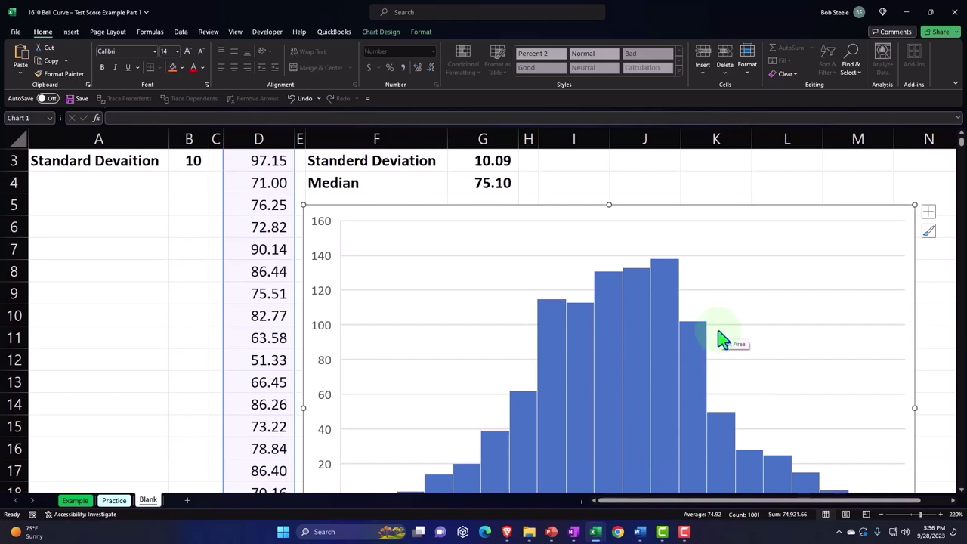
scroll(721, 338, up, 1)
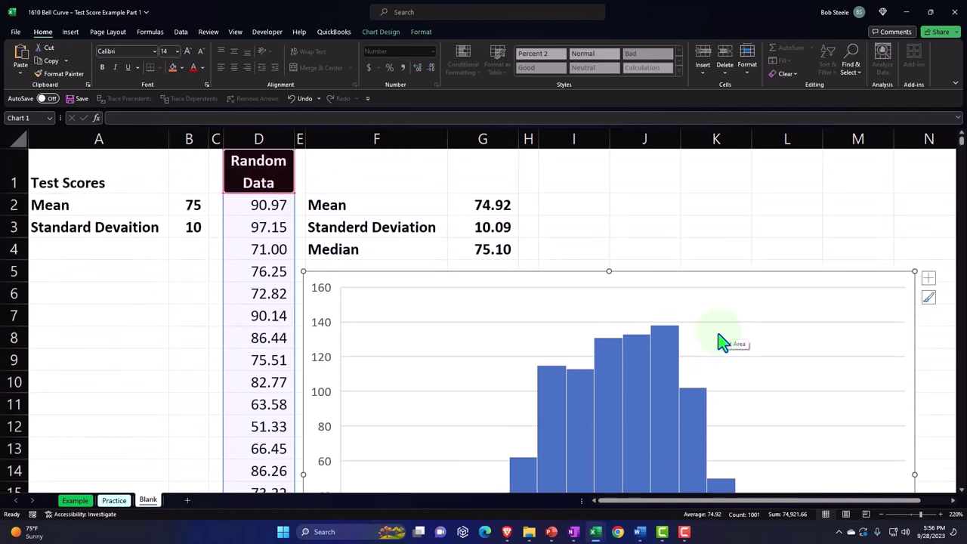
drag(340, 286, 769, 242)
drag(730, 501, 828, 501)
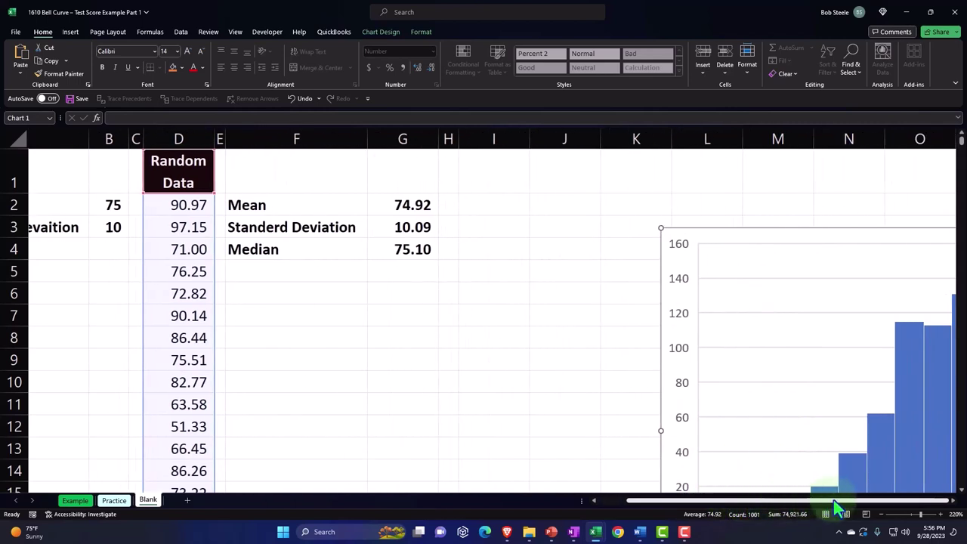
drag(728, 243, 960, 242)
drag(803, 501, 960, 484)
drag(322, 248, 913, 164)
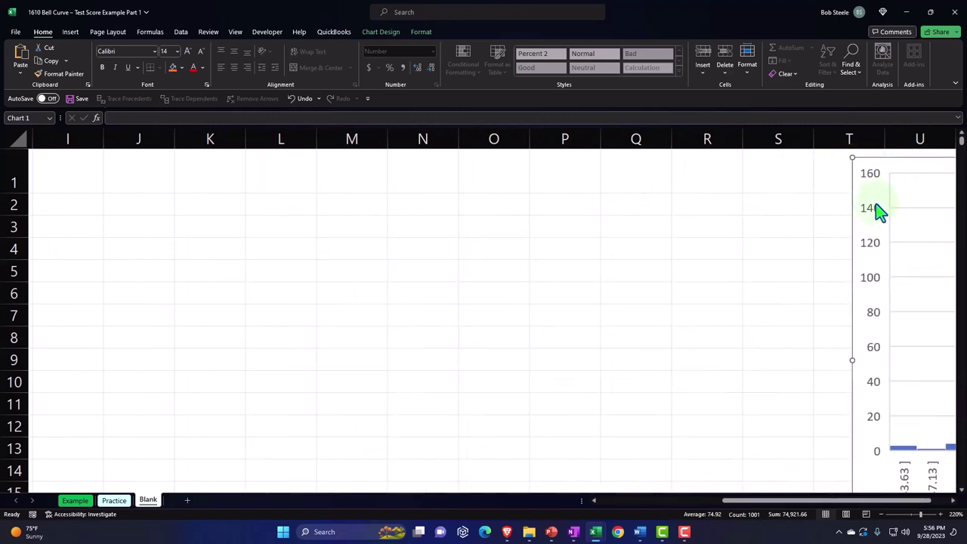
click(604, 233)
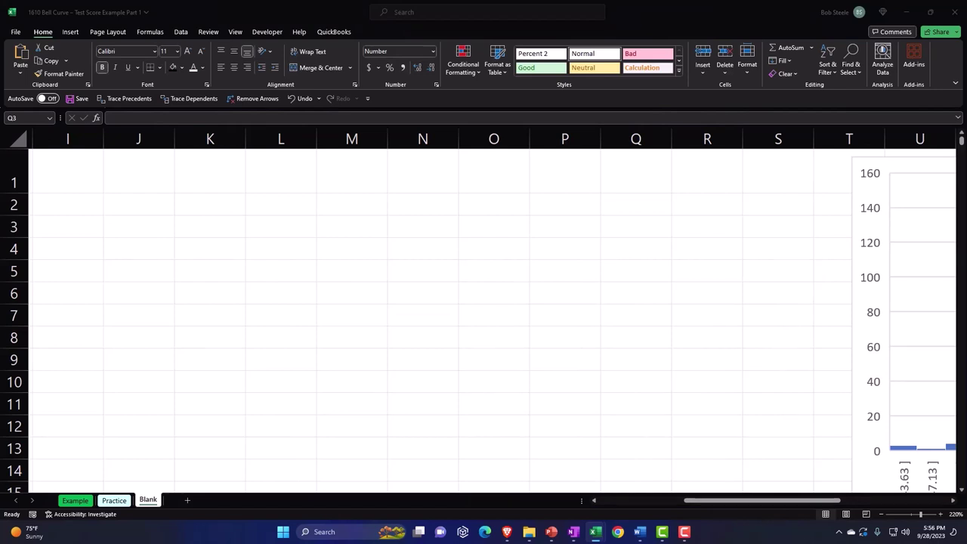
Enter the column headers X in I1 and P(X) in J1.
click(255, 183)
key(Left)
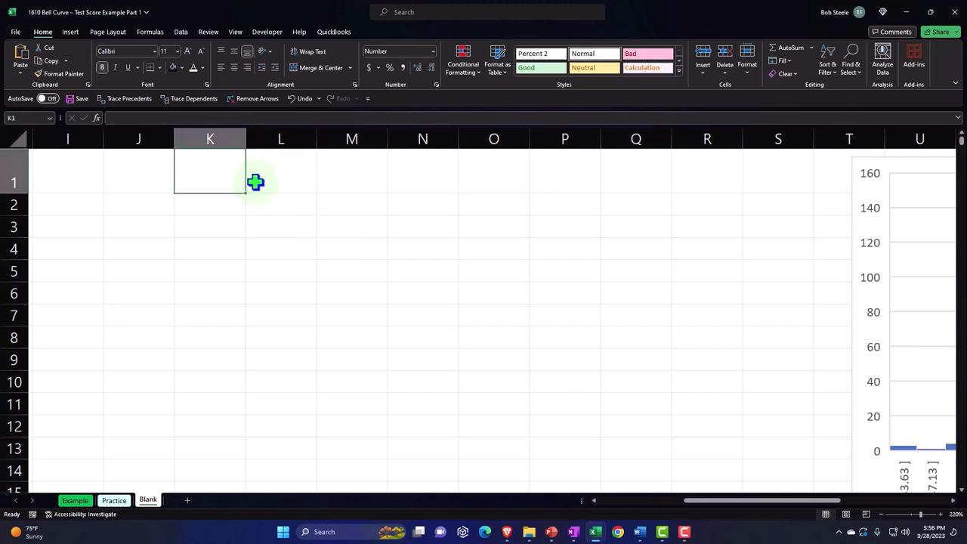
key(Left)
key(Left)
key(Left)
key(Left)
key(Left)
key(Left)
key(Left)
key(Left)
key(Left)
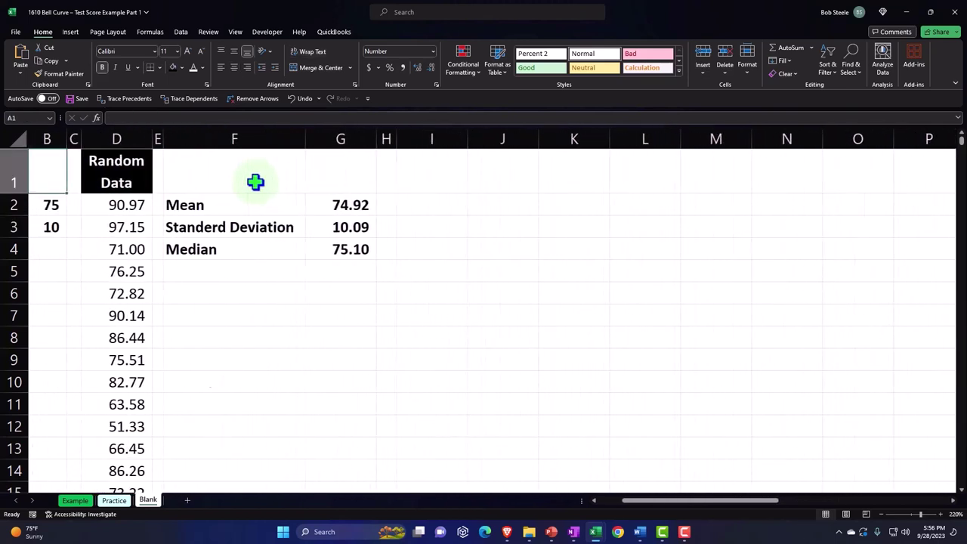
key(Left)
key(Right)
key(Right)
key(Right)
key(Right)
key(Right)
key(Right)
key(Right)
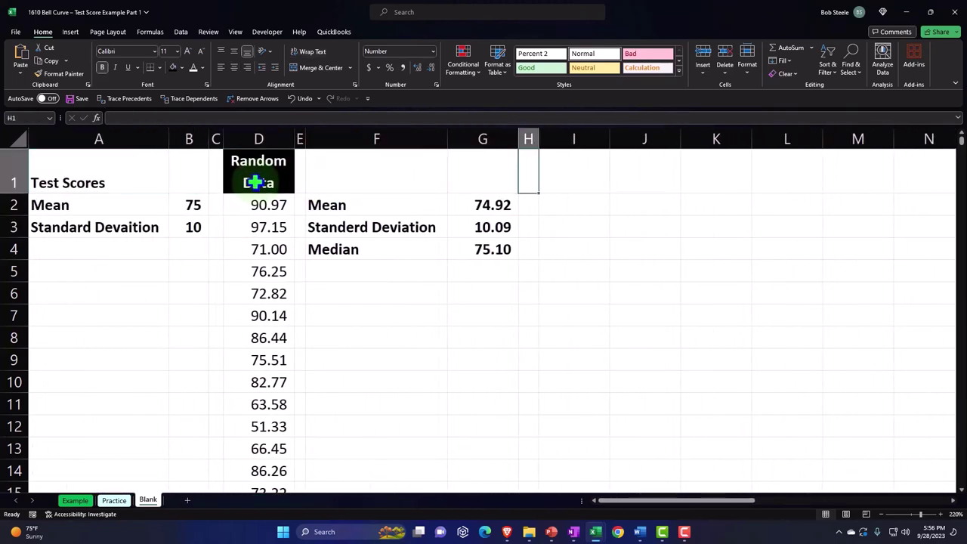
key(Right)
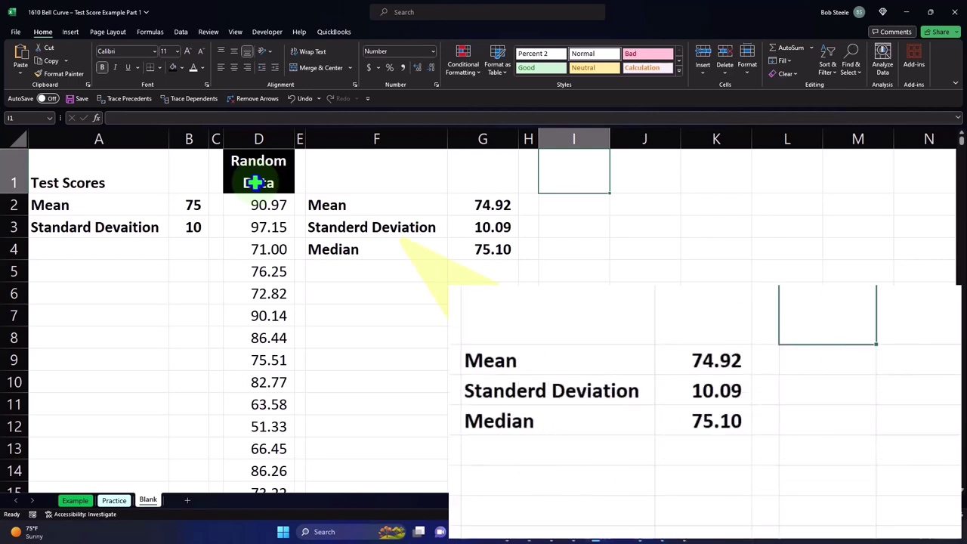
text(X)
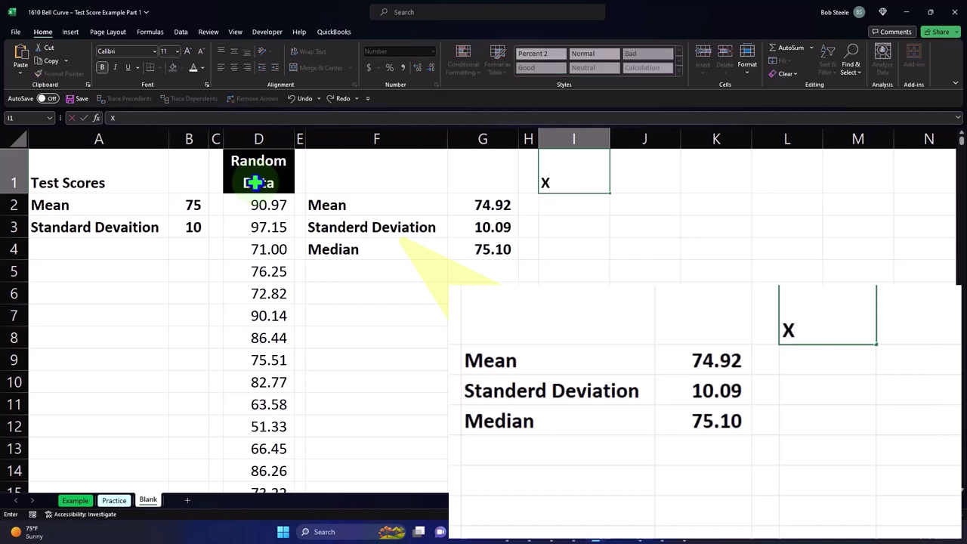
key(Tab)
text(P)
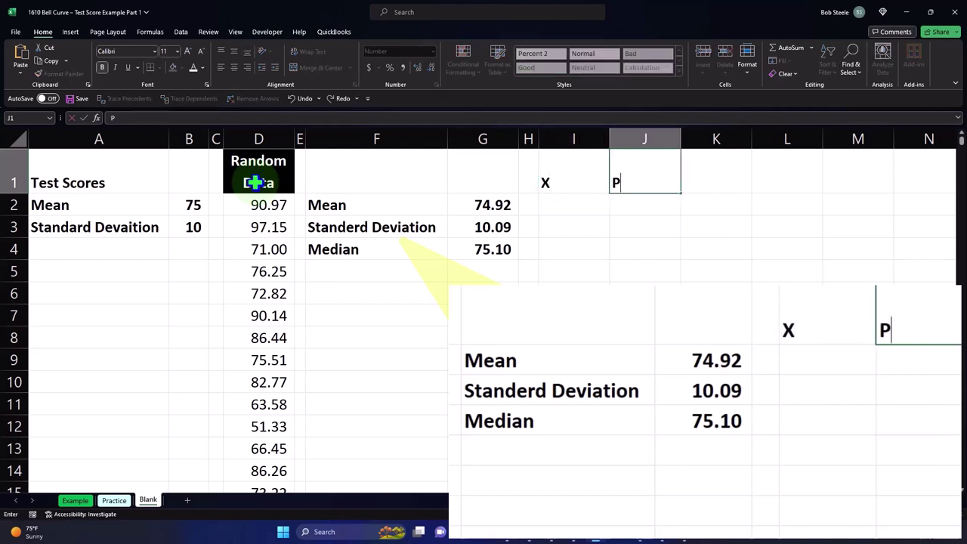
text((X))
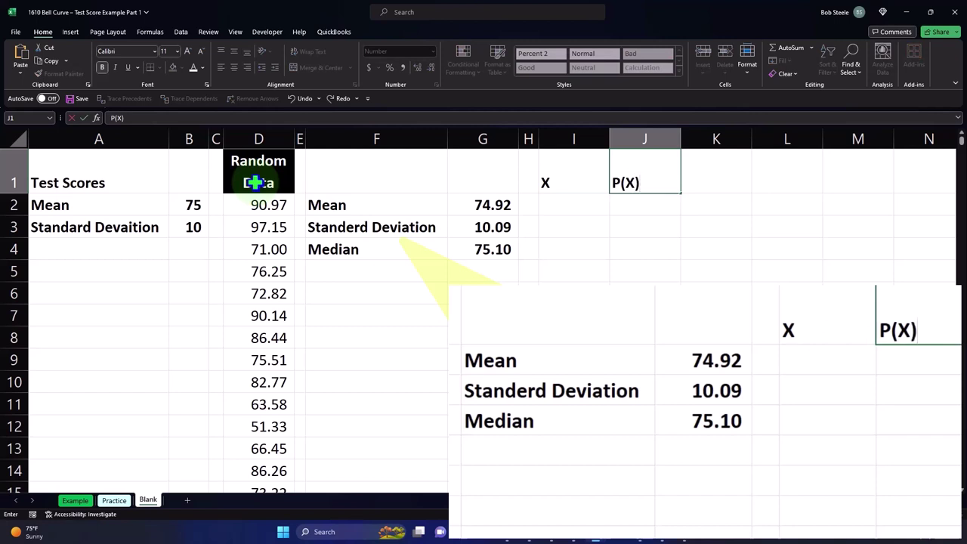
key(Tab)
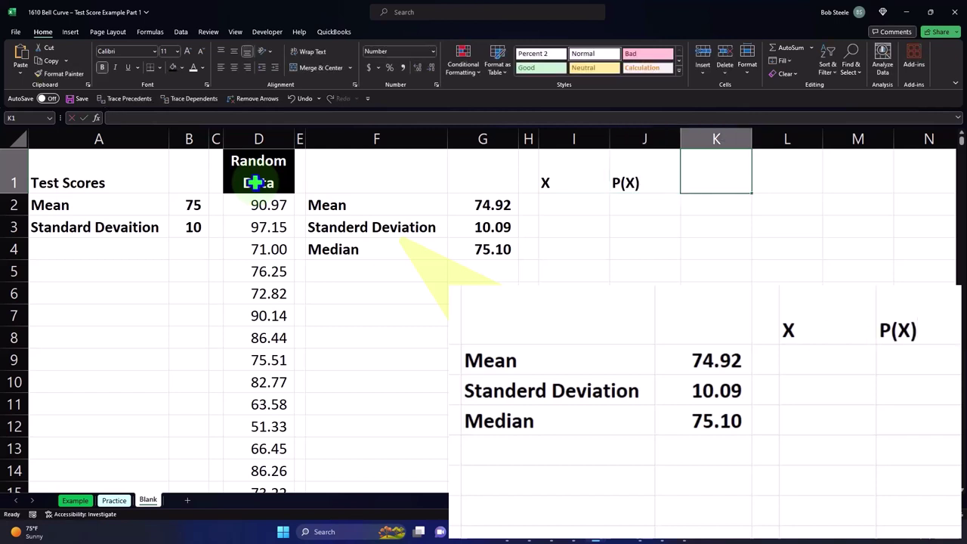
Format headers I1:J1 with black fill, white font and centered alignment, and narrow column I.
drag(564, 181, 615, 179)
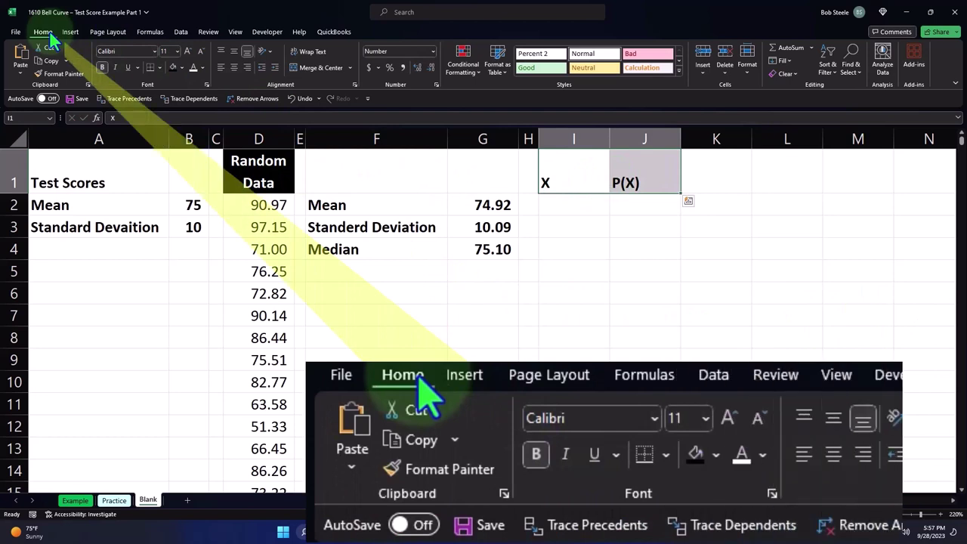
click(173, 68)
click(194, 67)
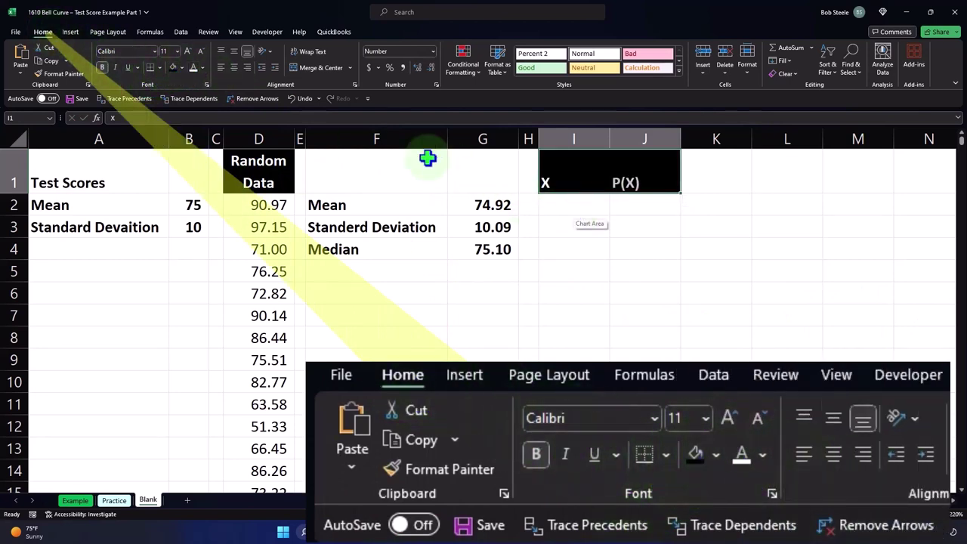
click(233, 67)
click(599, 248)
drag(610, 138, 575, 138)
Add the labels Lower X in F6 and Upper X in F7.
click(346, 295)
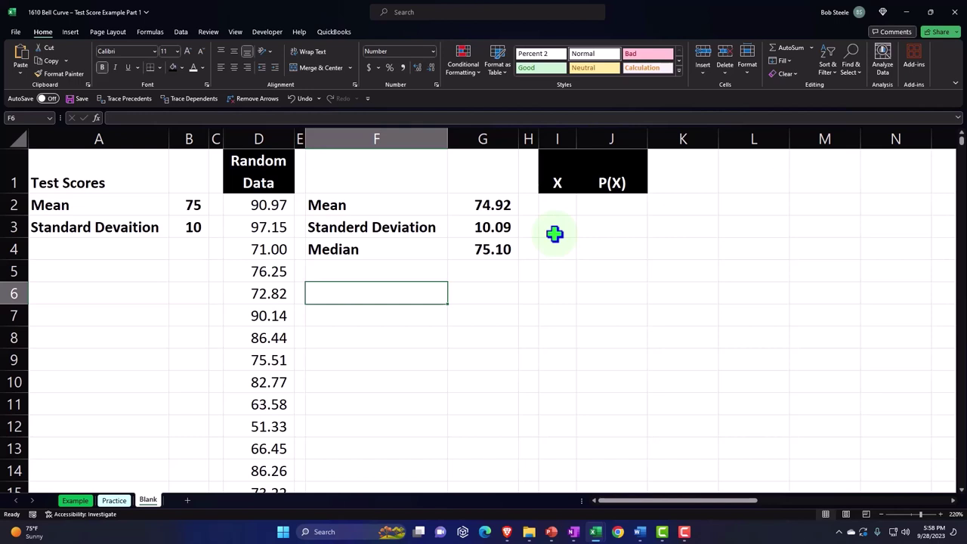
text(Lower X)
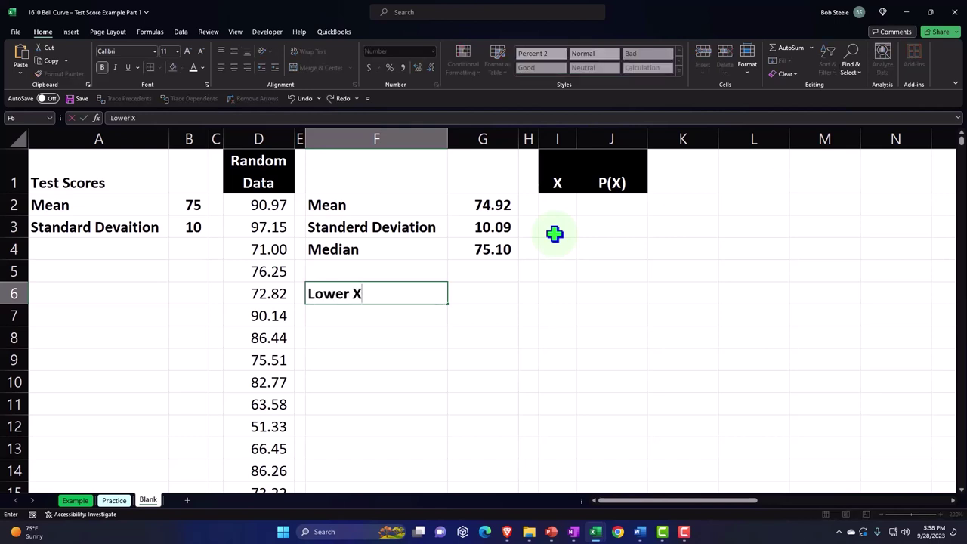
key(Return)
text(Upper X)
key(Tab)
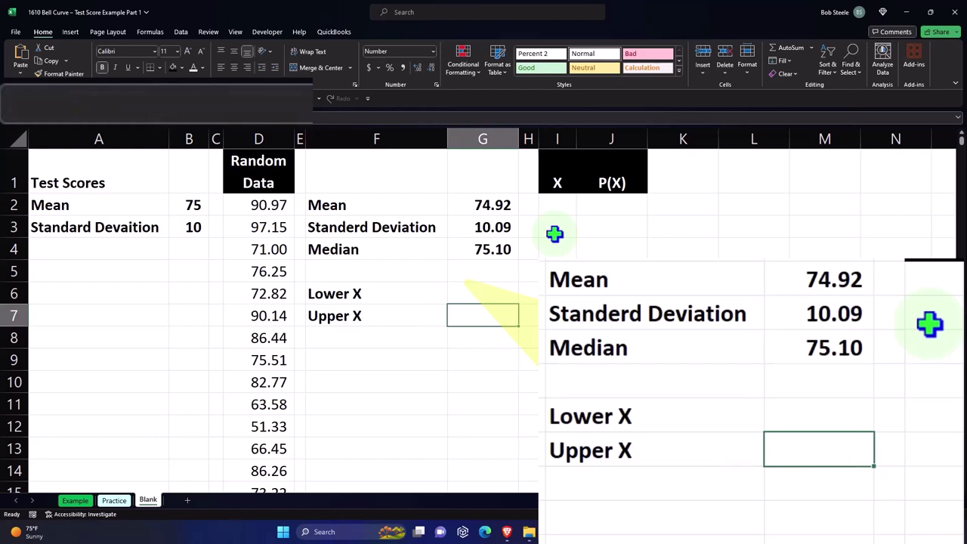
Calculate Lower X in G6 as the mean minus four standard deviations with =G2-G3*4.
click(500, 295)
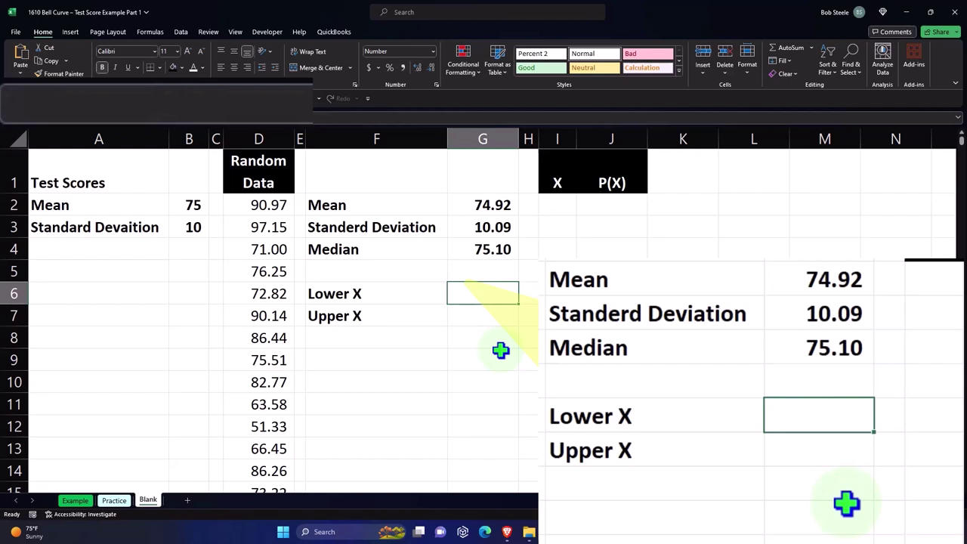
text(=)
key(Up)
key(Up)
key(Up)
key(Up)
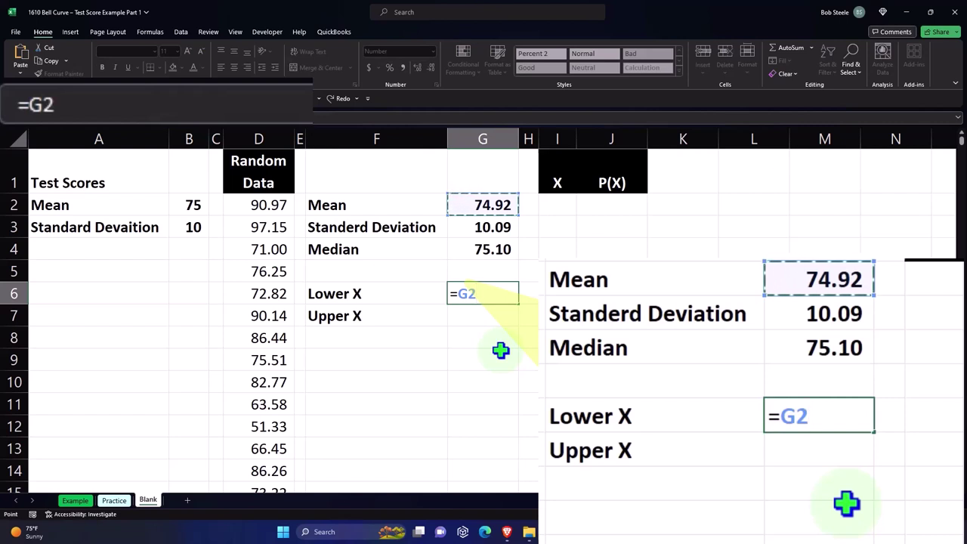
text(-)
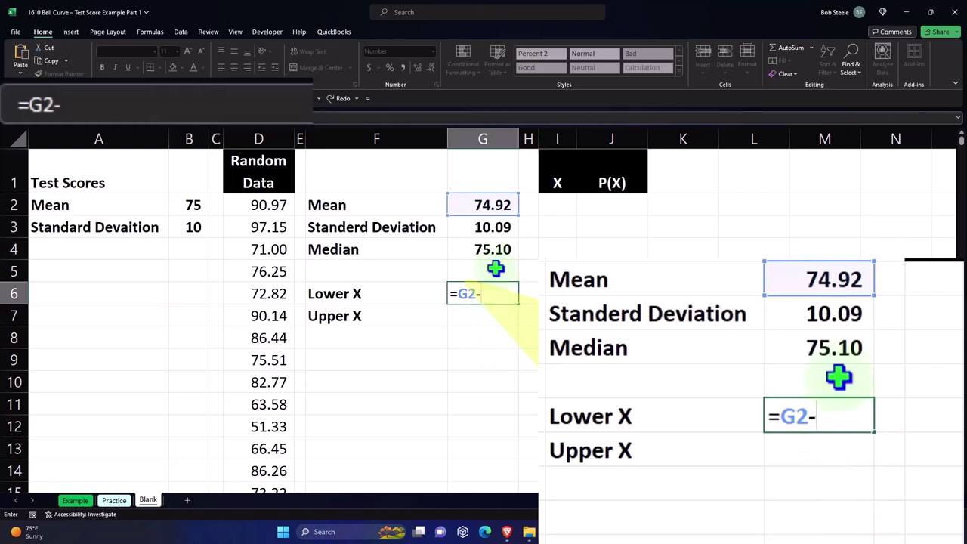
click(488, 228)
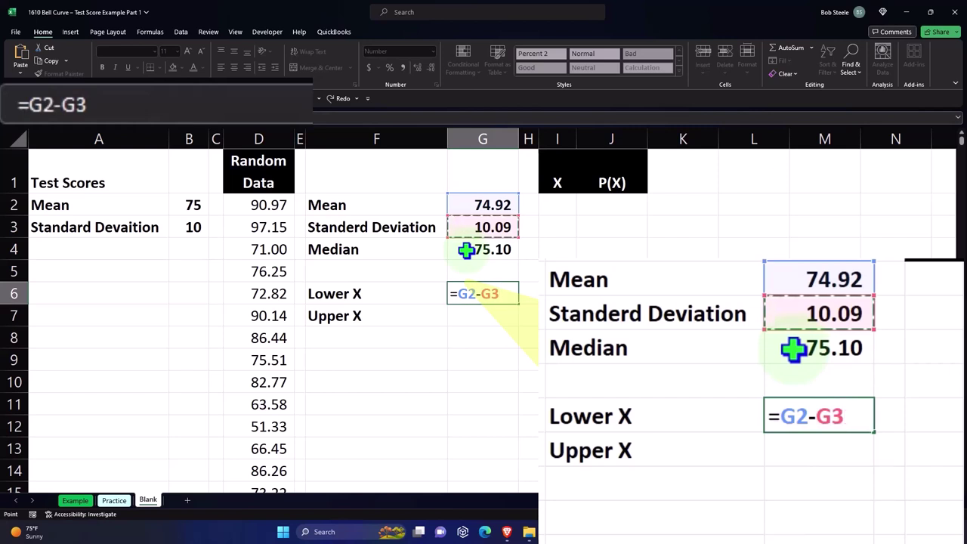
text(*4)
key(Return)
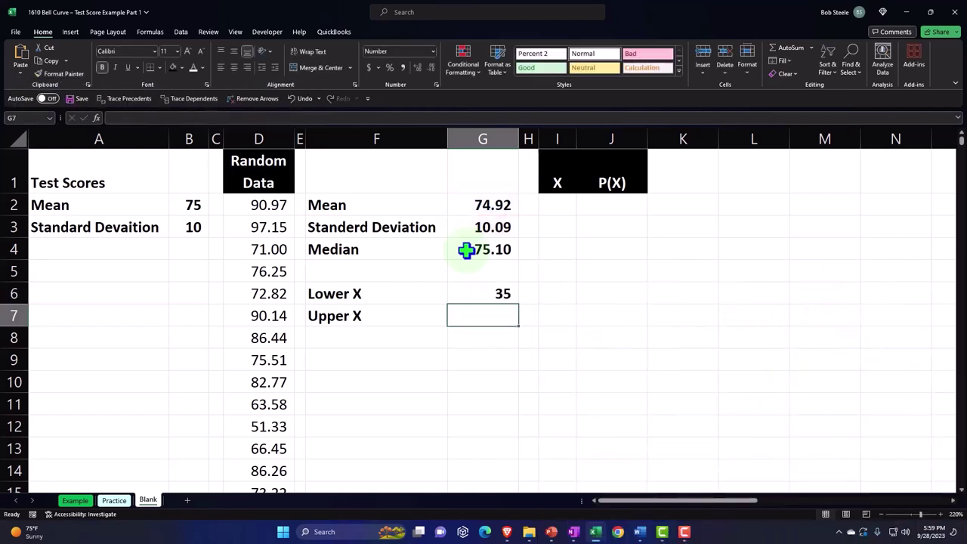
Shift the Lower X and Upper X rows down one row and enter Standard Deviations with the value 4 in F6:G6.
drag(408, 295, 433, 353)
click(341, 285)
text(S)
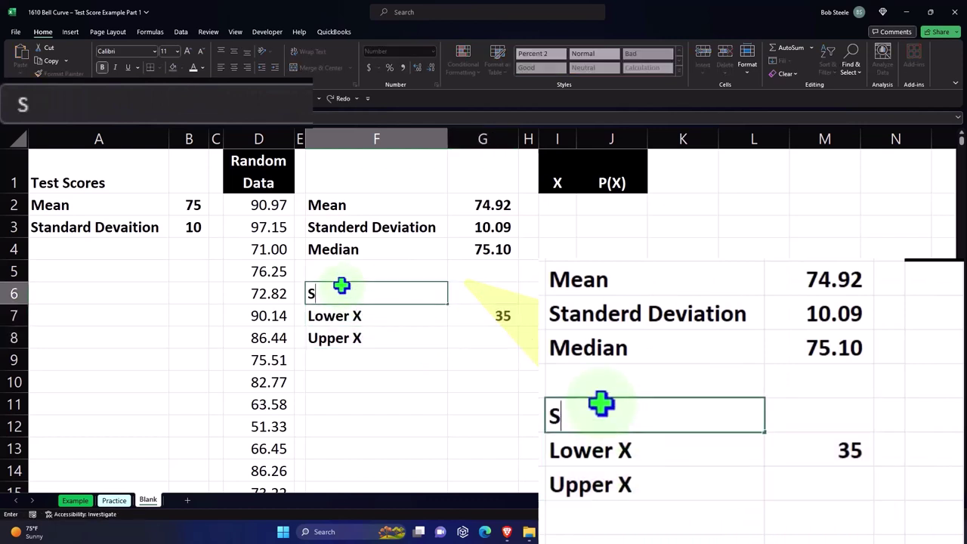
text(tandard Devaitio)
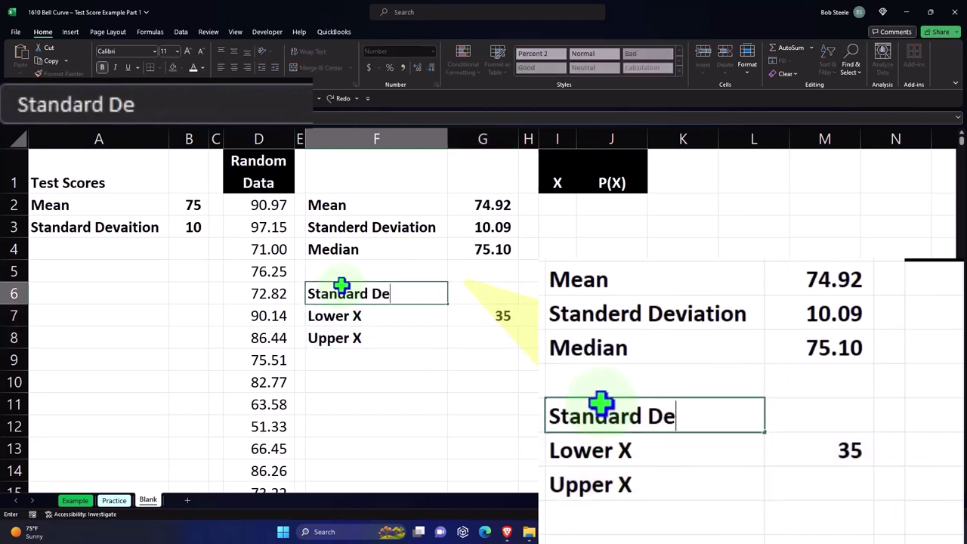
key(BackSpace)
key(BackSpace)
key(BackSpace)
key(BackSpace)
key(BackSpace)
key(BackSpace)
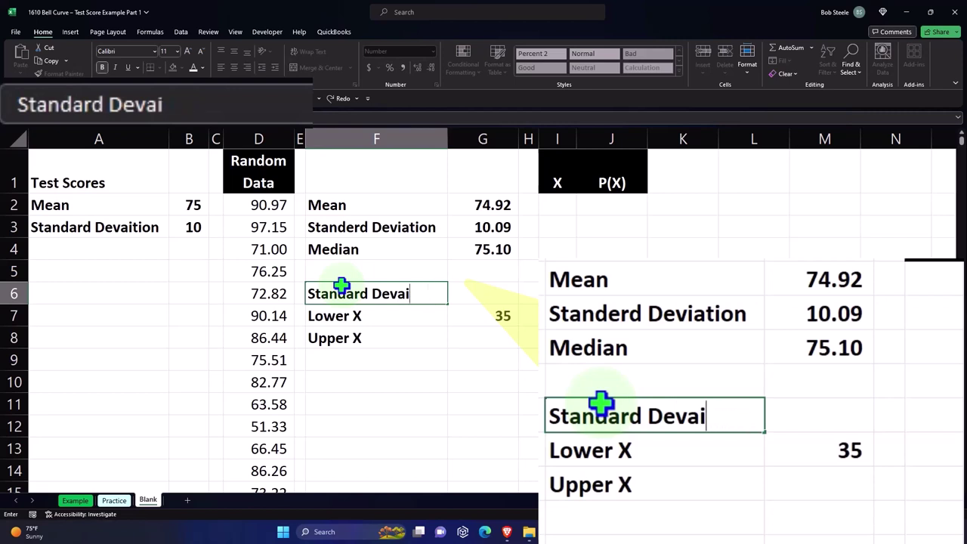
text(viations)
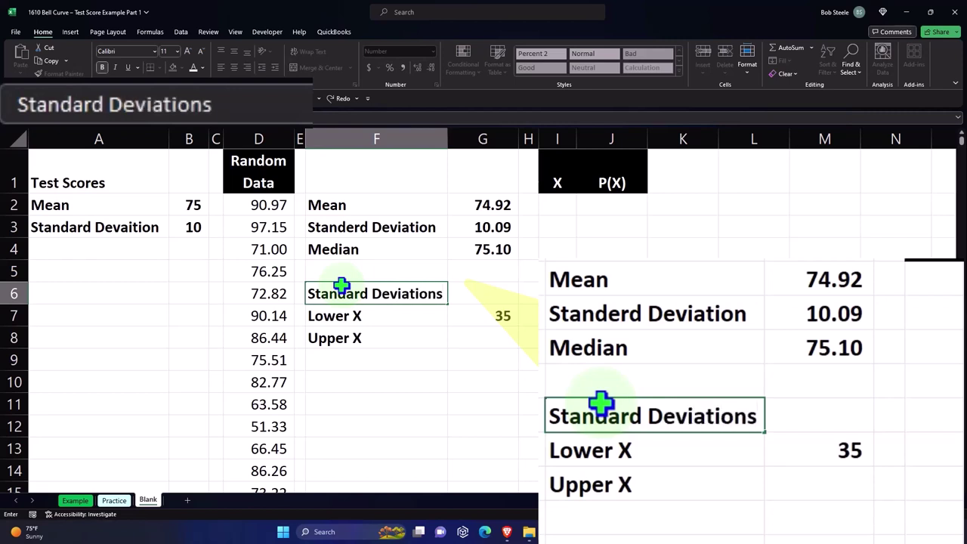
key(Tab)
text(4)
key(Return)
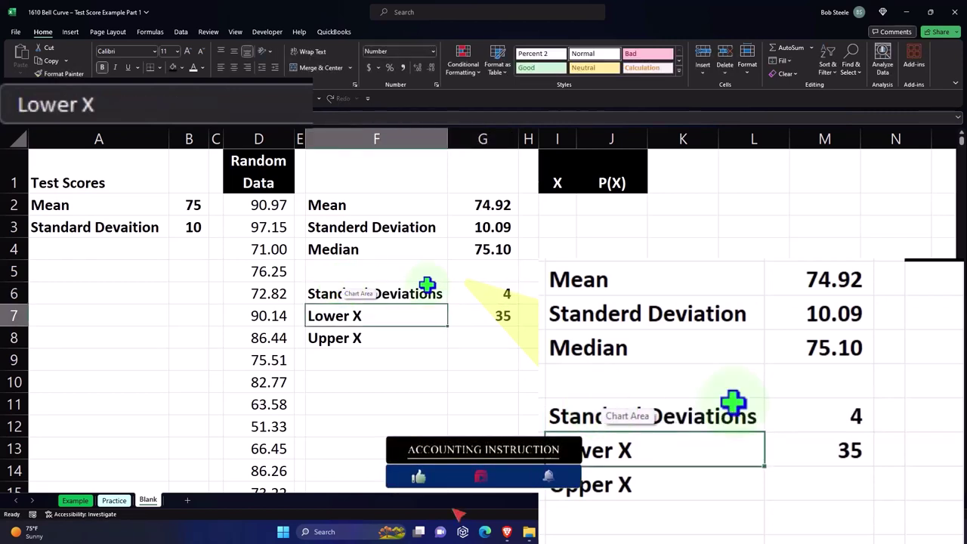
Replace the hard-coded 4 in the Lower X formula in G7 with a reference to G6, giving =G2-G3*G6.
click(499, 314)
text(=G2-G3*4)
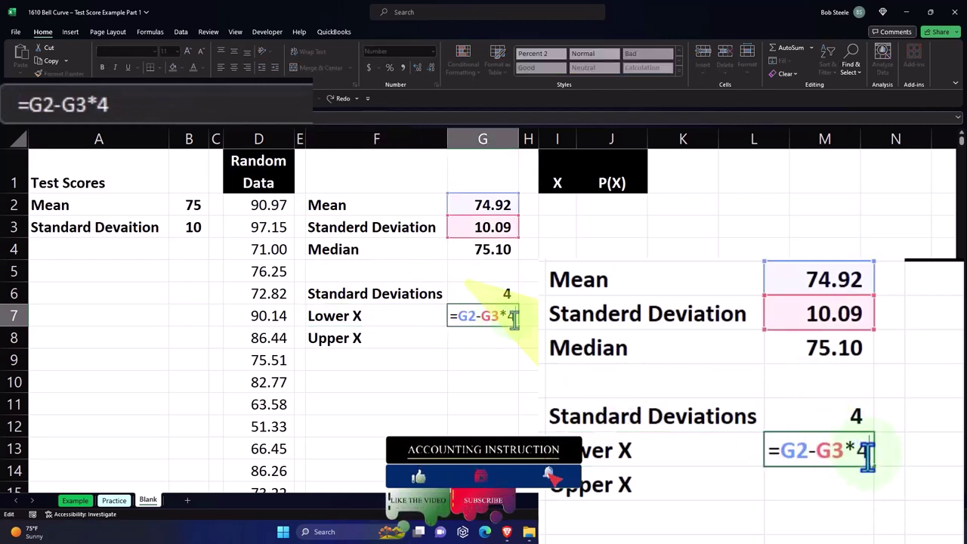
key(BackSpace)
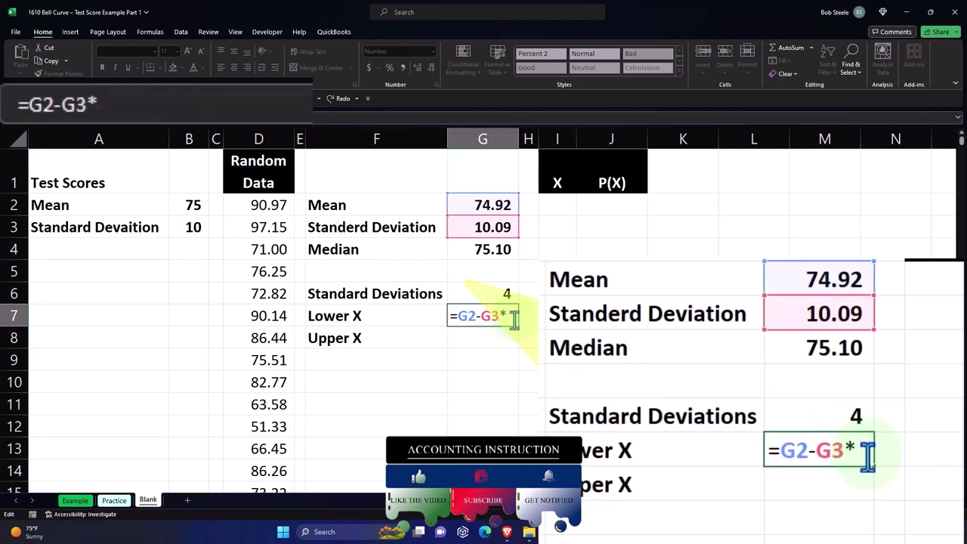
click(496, 293)
key(Return)
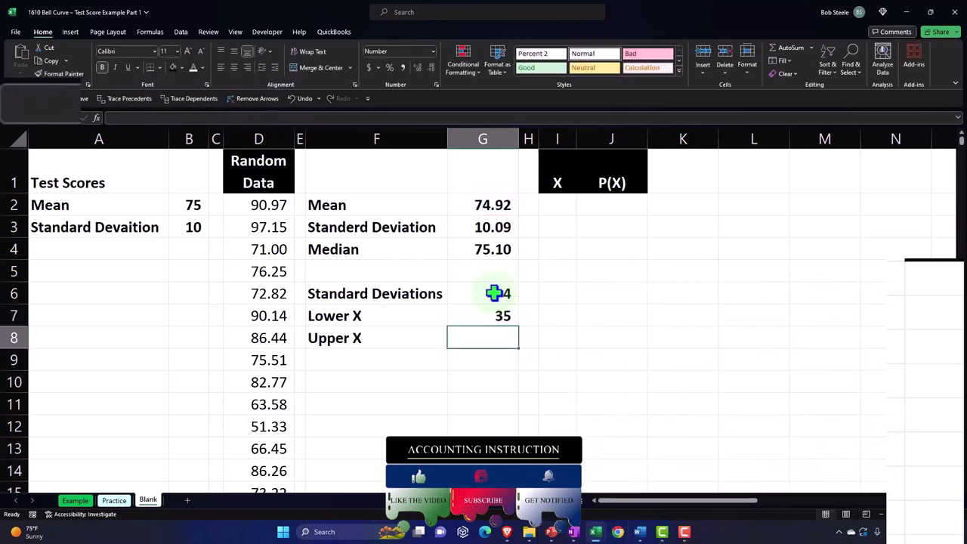
Show cells G7:G8 with two decimal places.
drag(499, 315, 500, 334)
click(414, 68)
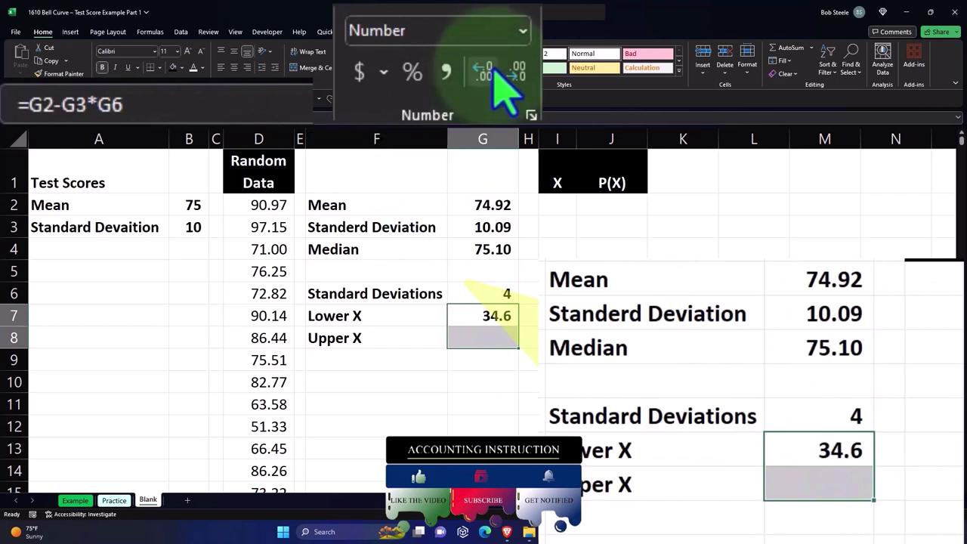
click(414, 68)
Calculate Upper X in G8 as the mean plus the chosen number of standard deviations with =G2+G3*G6.
click(474, 343)
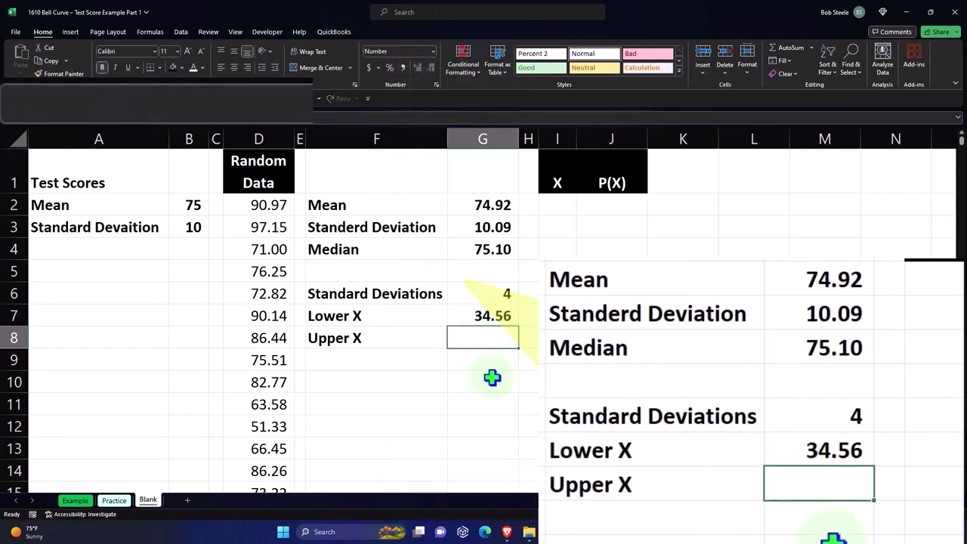
text(=)
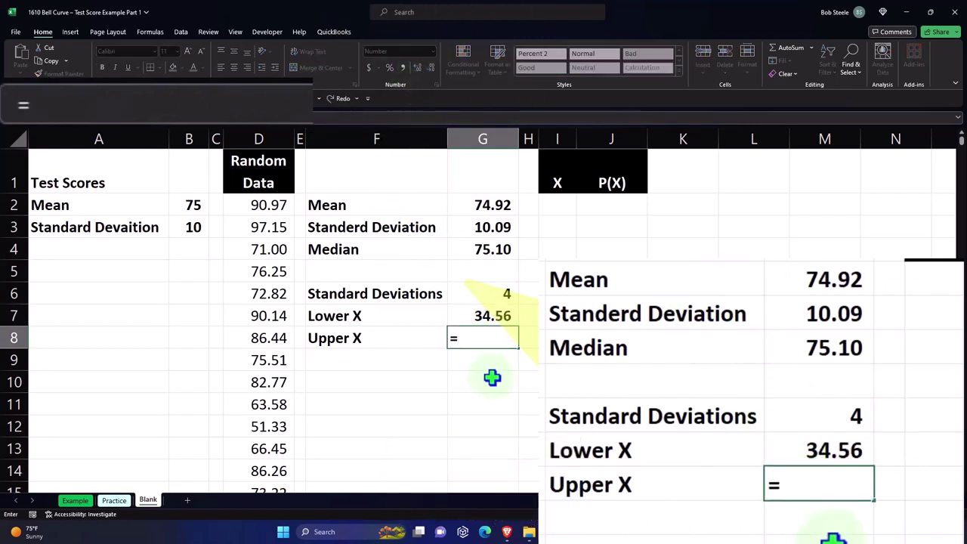
key(Up)
key(Up)
key(Up)
key(Up)
key(Up)
key(Up)
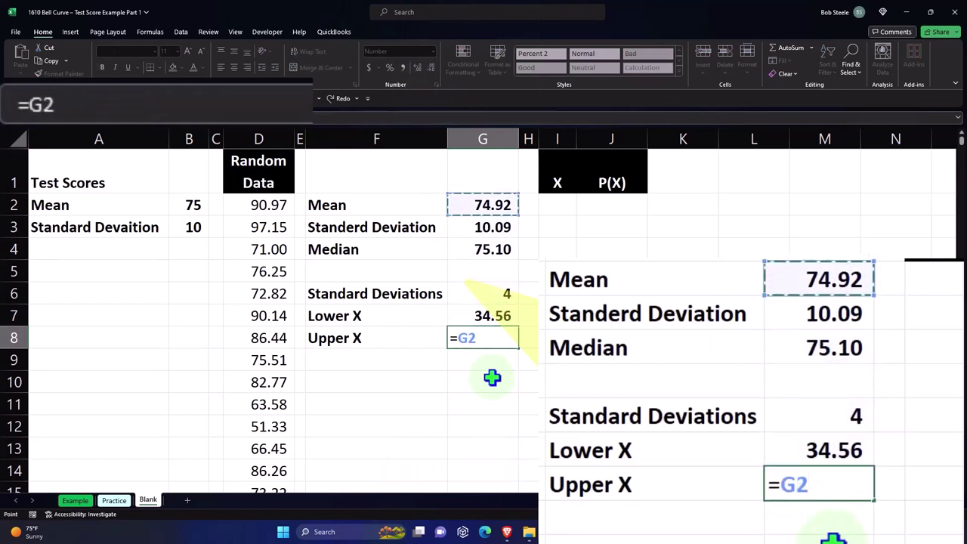
text(+)
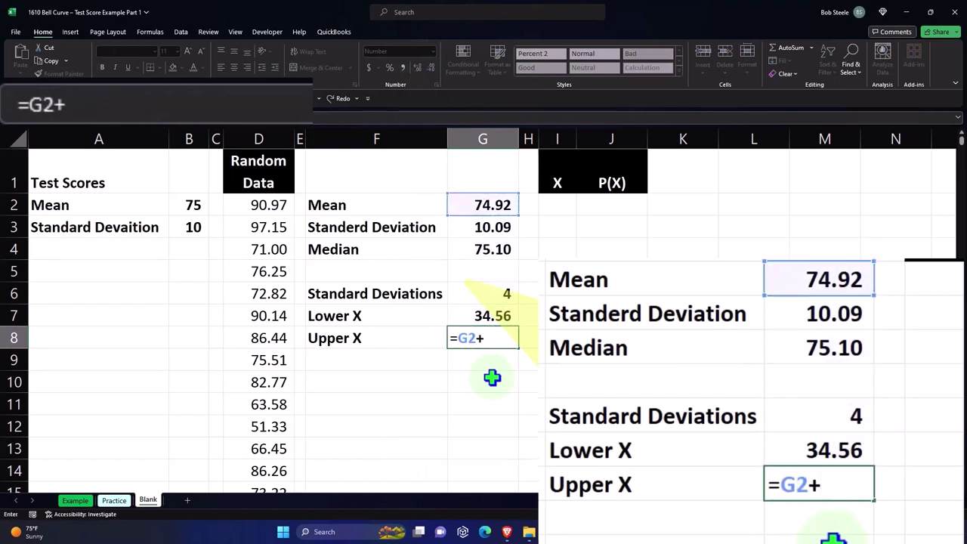
click(493, 227)
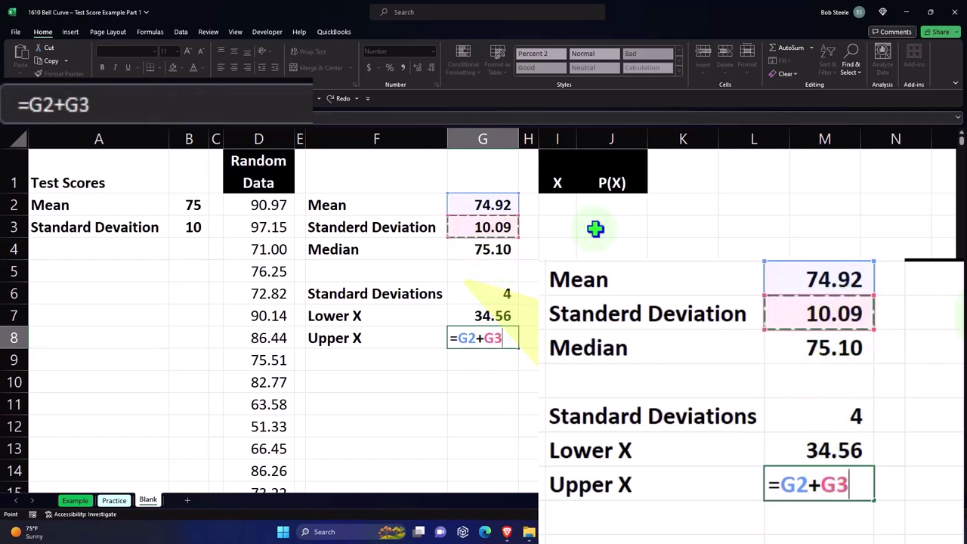
text(*)
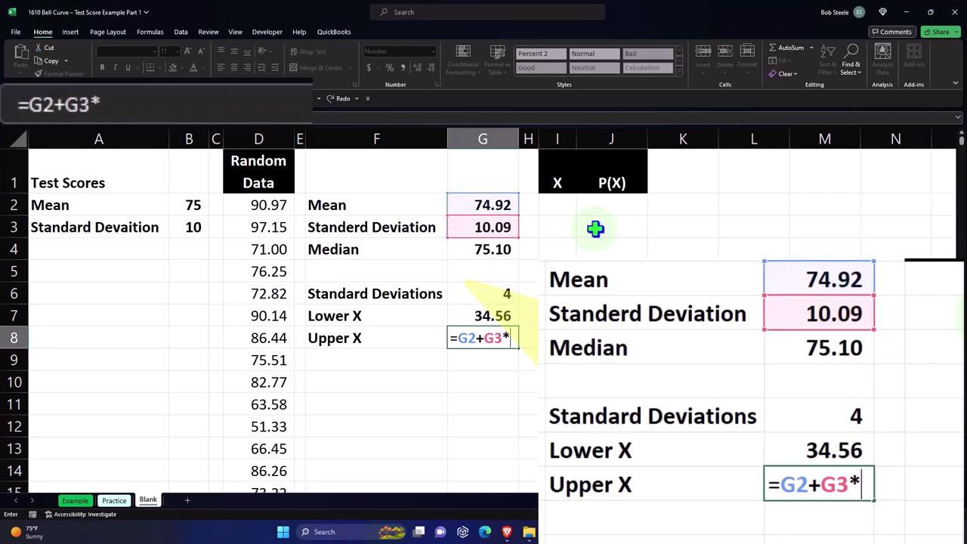
click(501, 287)
key(Return)
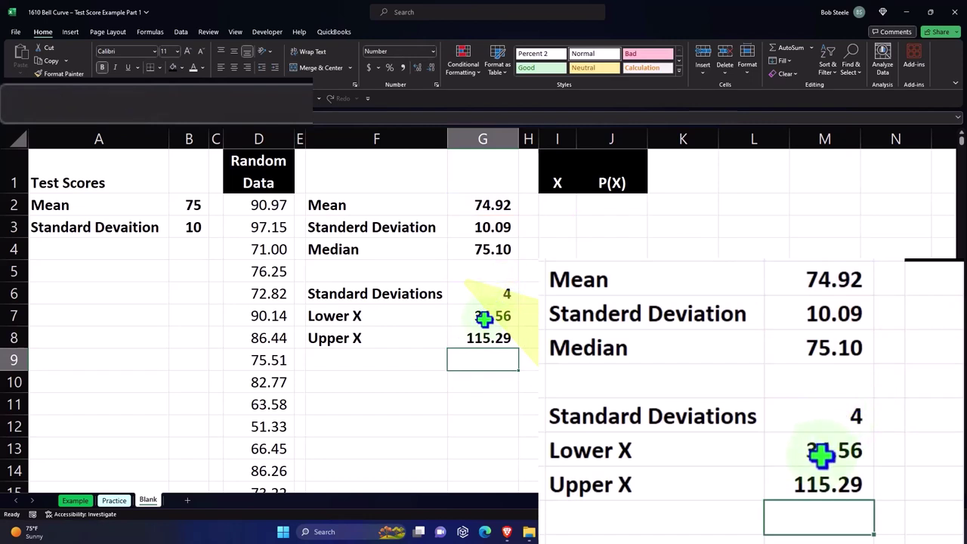
Start the X column with the values 34 in I2 and 35 in I3.
click(481, 316)
click(479, 340)
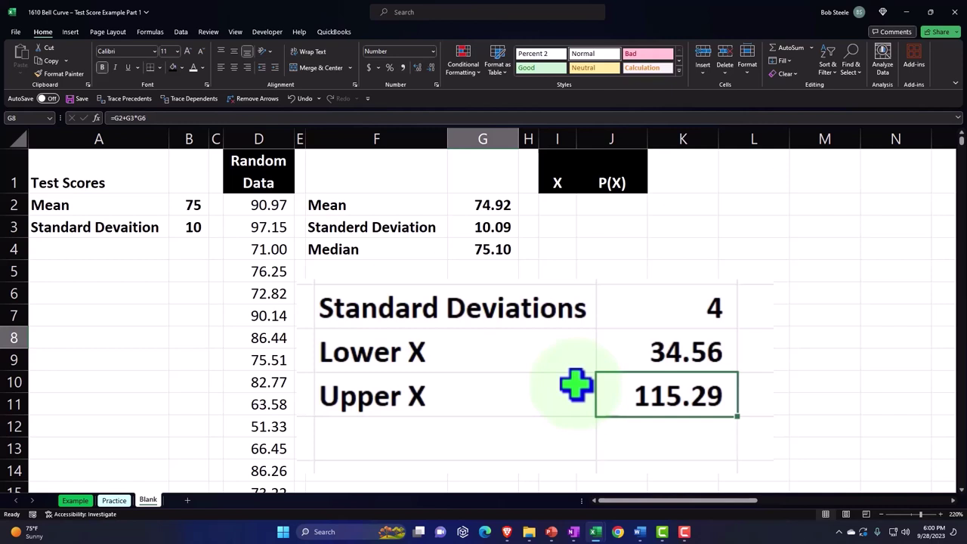
key(Up)
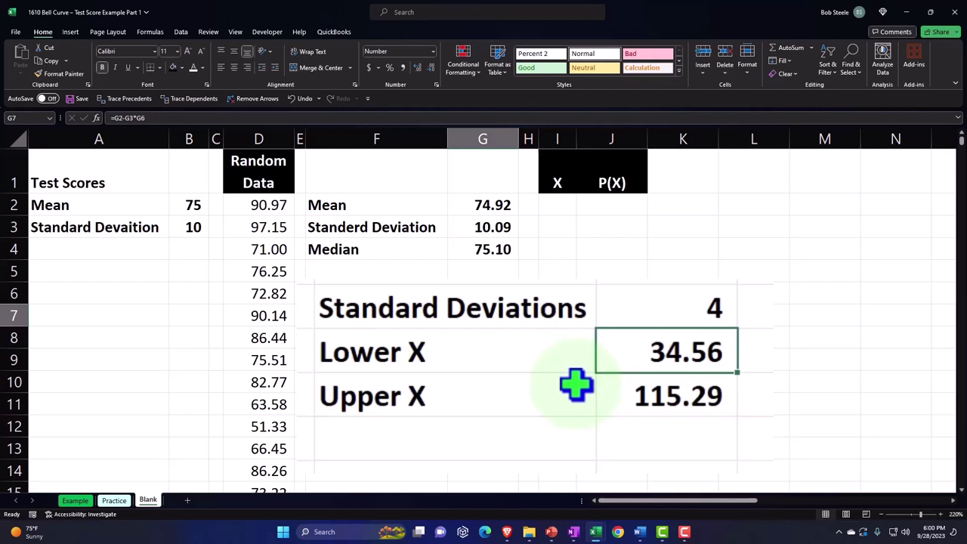
key(Right)
key(Up)
key(Up)
key(Up)
key(Up)
key(Up)
key(Right)
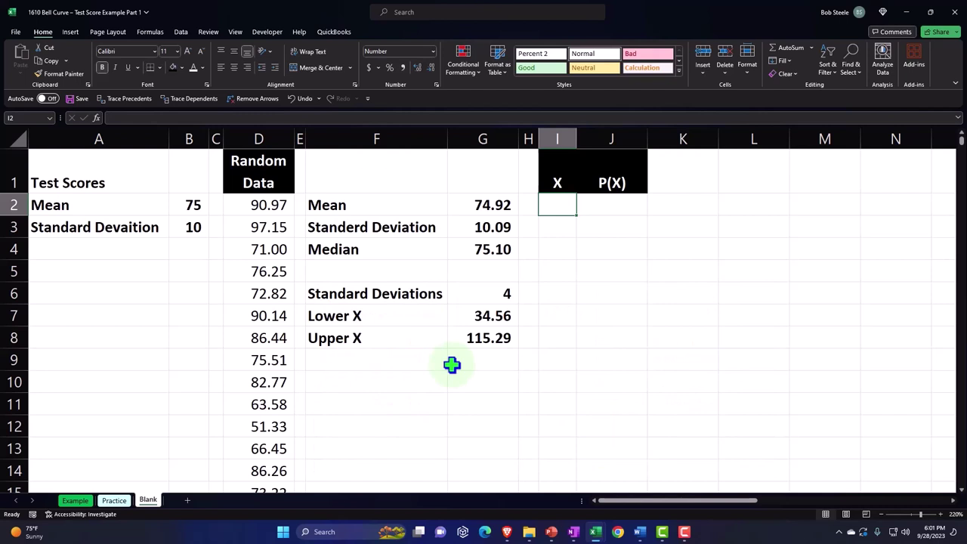
text(34)
key(Return)
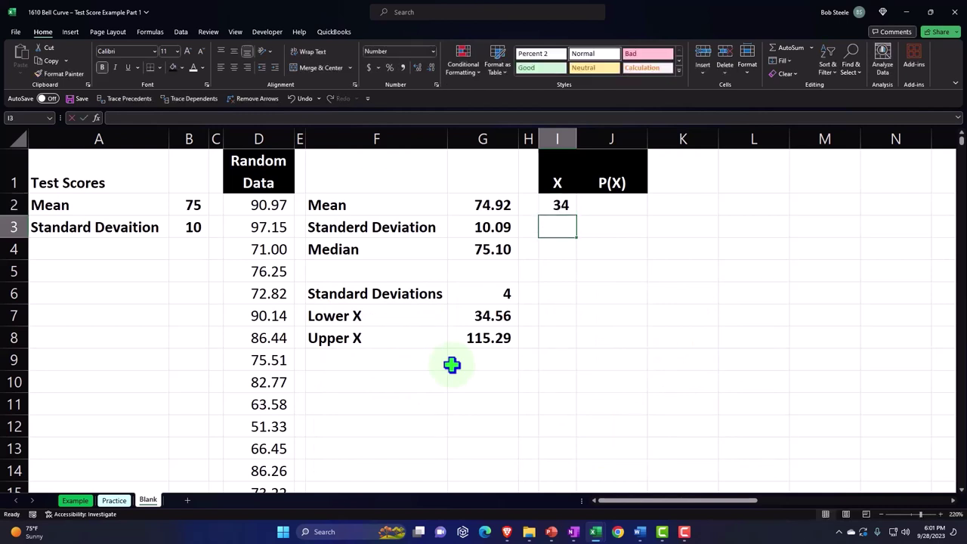
text(35)
key(Return)
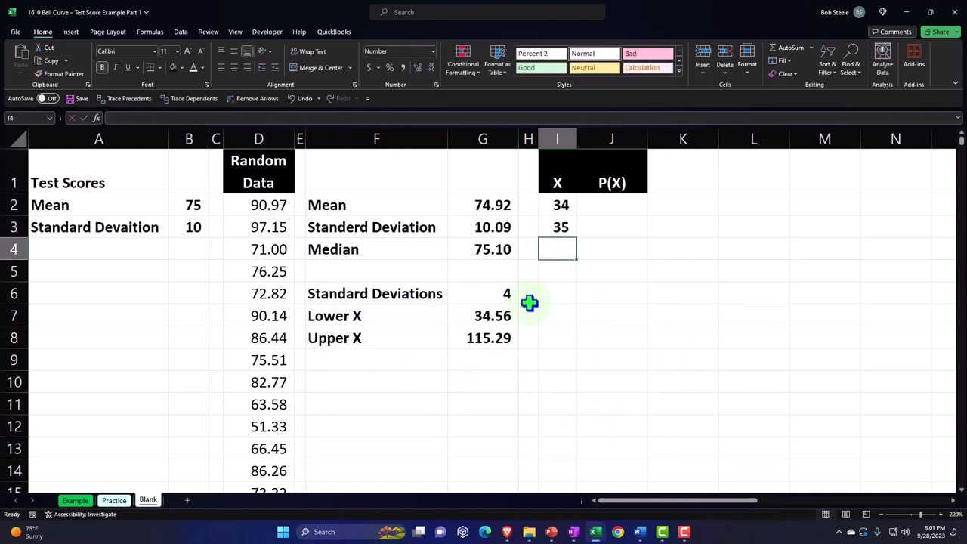
Extend the X series from I2:I3 down the column in increments of 1 until it reaches 116.
drag(569, 205, 570, 217)
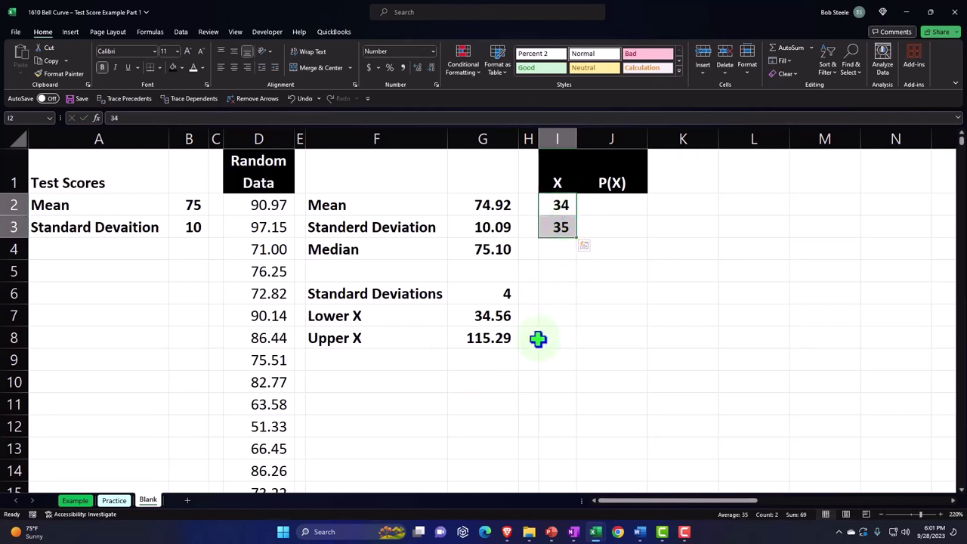
drag(579, 240, 549, 337)
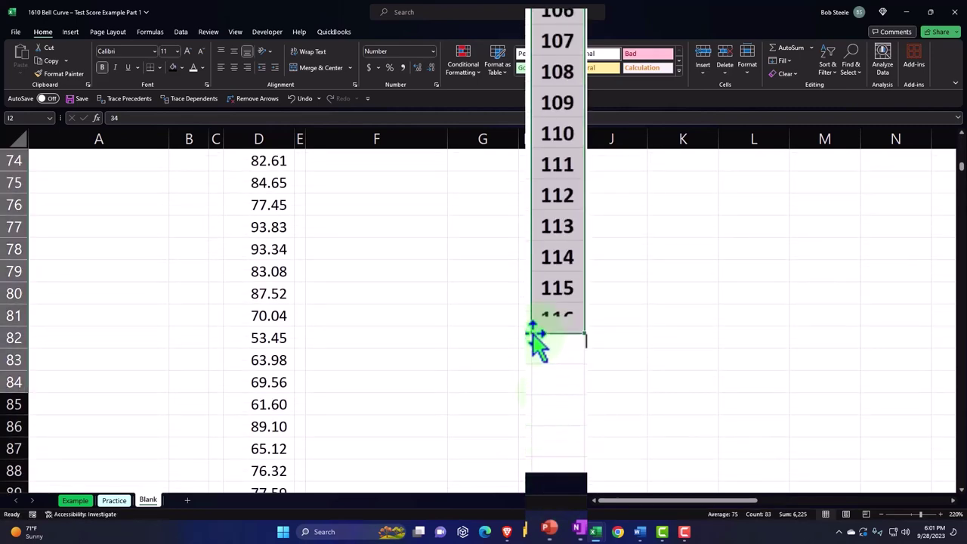
scroll(521, 379, up, 20)
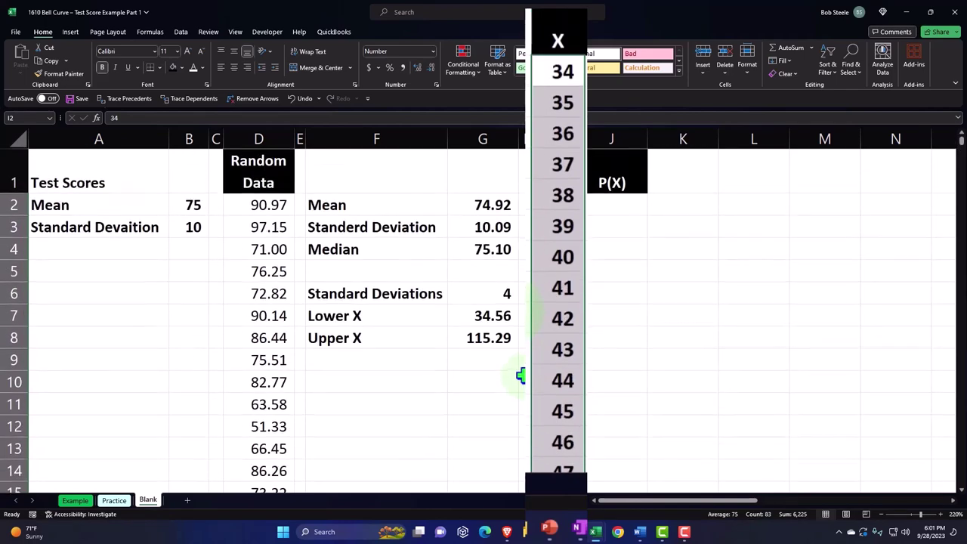
Calculate the first P(X) value in J2 with =NORM.DIST(I2,$G$2,$G$3,0), keeping the mean and standard deviation references absolute.
click(430, 320)
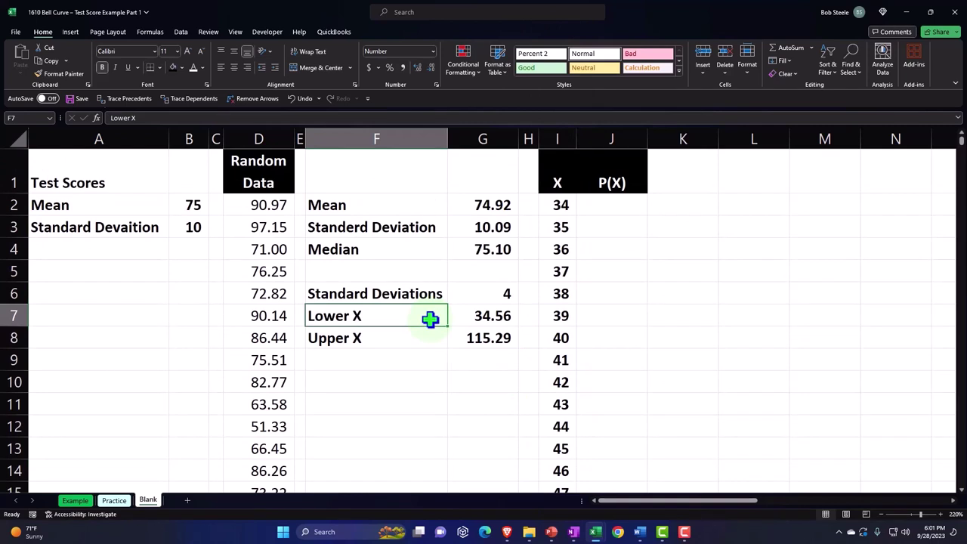
key(Down)
key(Down)
key(Down)
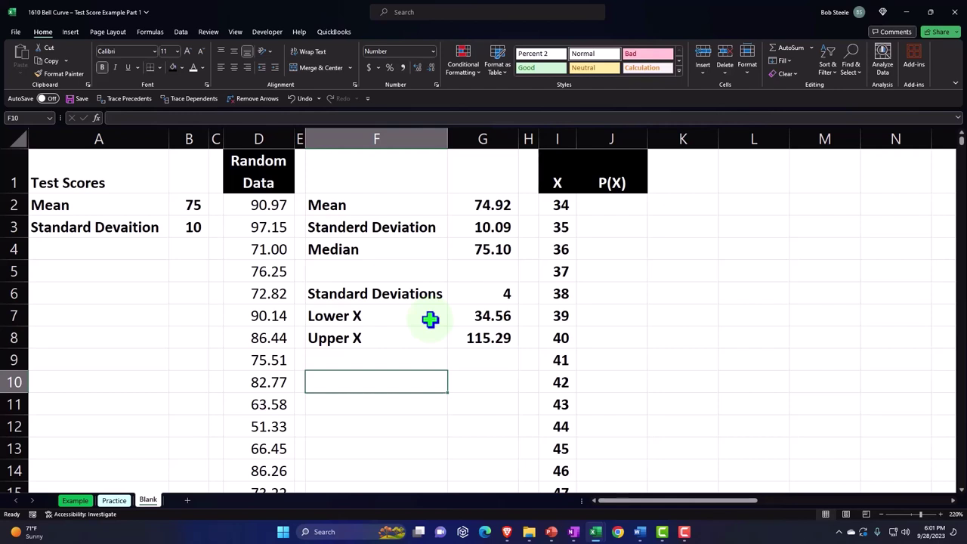
key(Right)
key(Right)
key(Right)
key(Up)
key(Up)
key(Up)
key(Up)
key(Up)
key(Up)
key(Up)
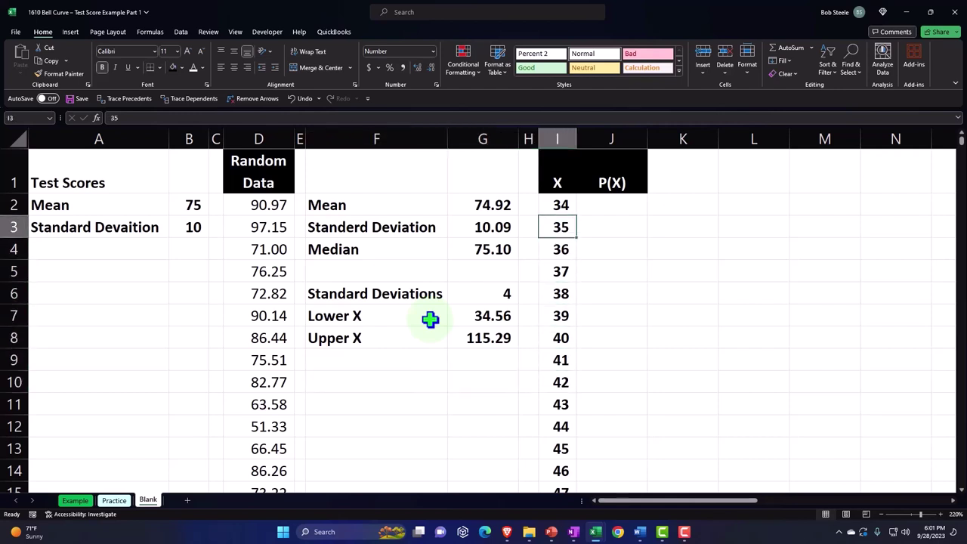
key(Up)
key(Right)
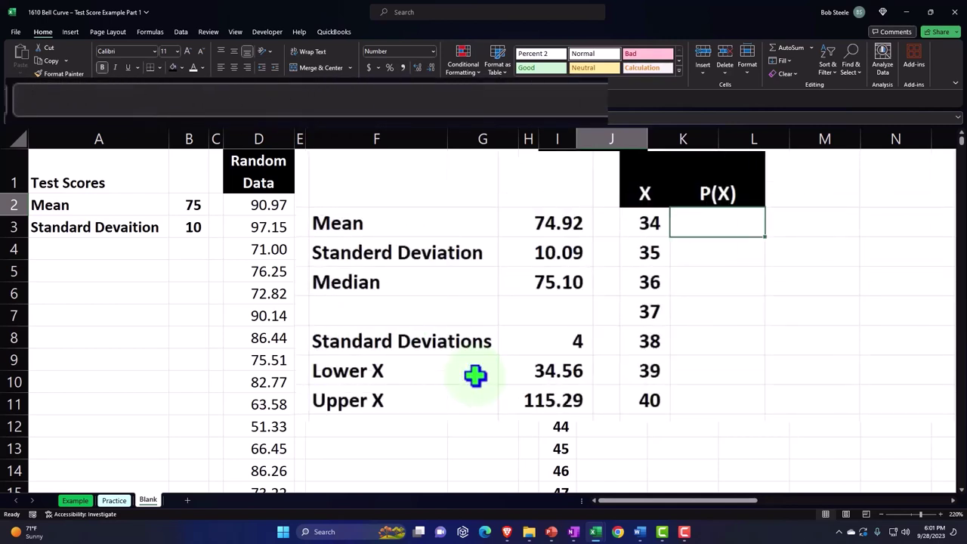
text(=norm)
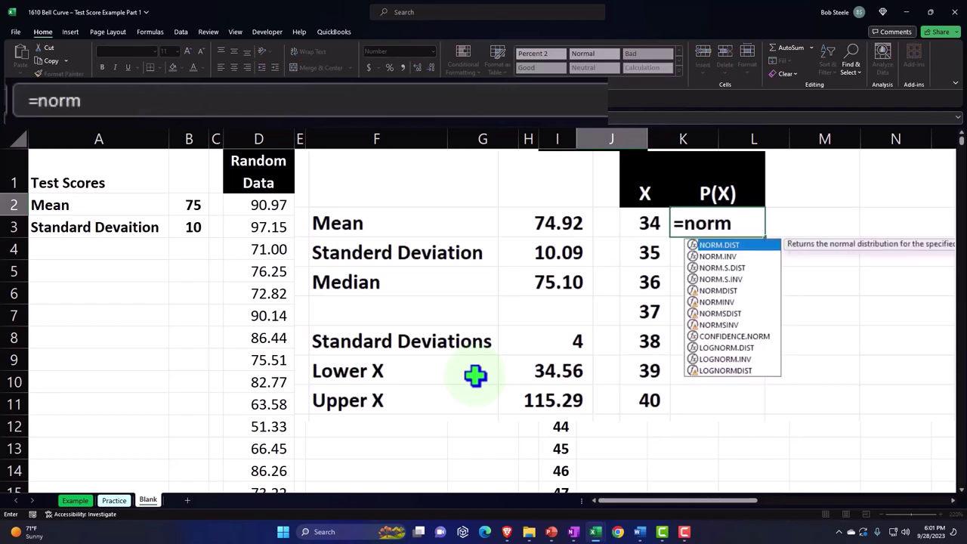
text(.dist)
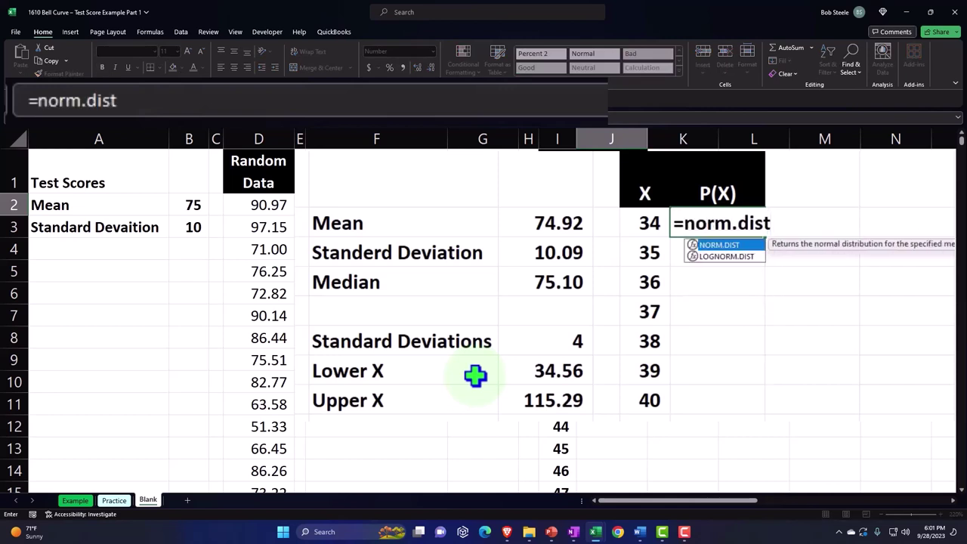
key(Tab)
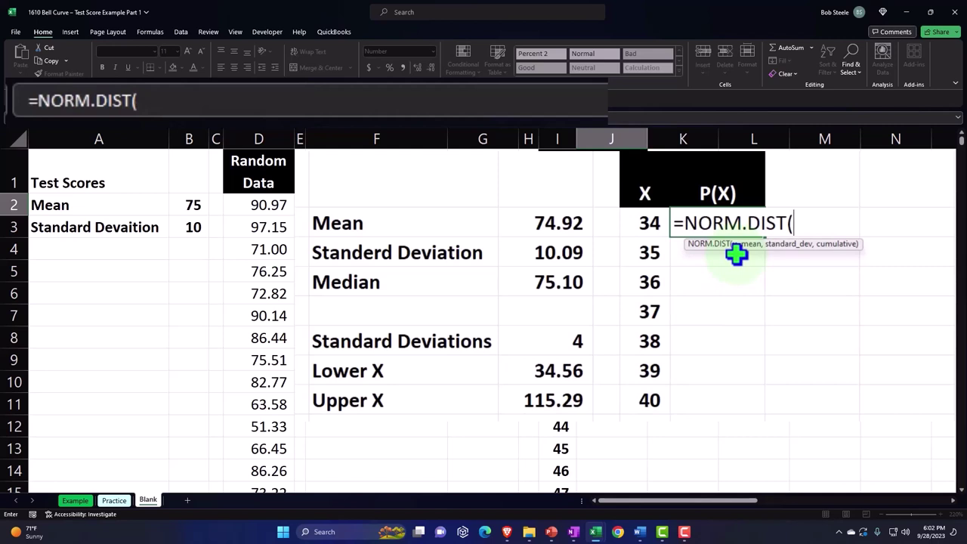
click(645, 223)
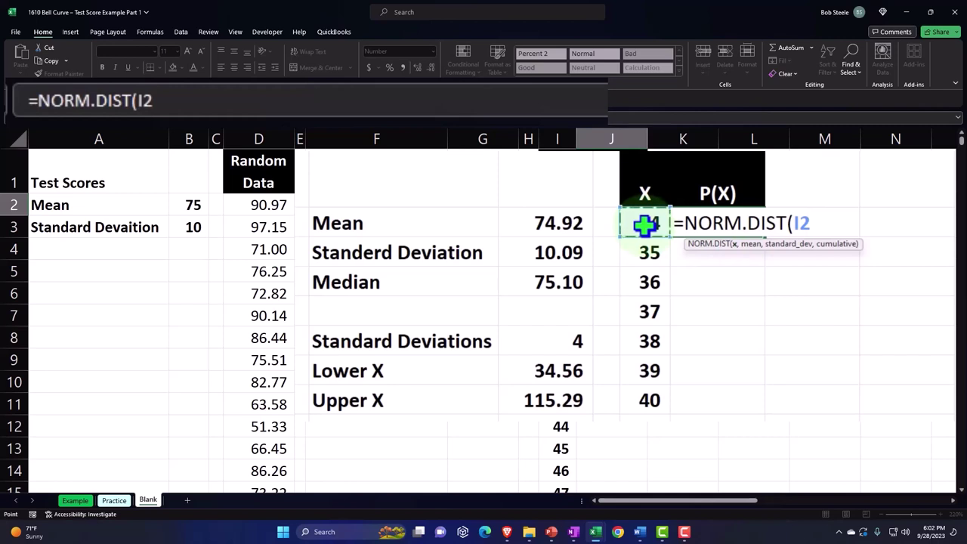
text(,)
click(540, 222)
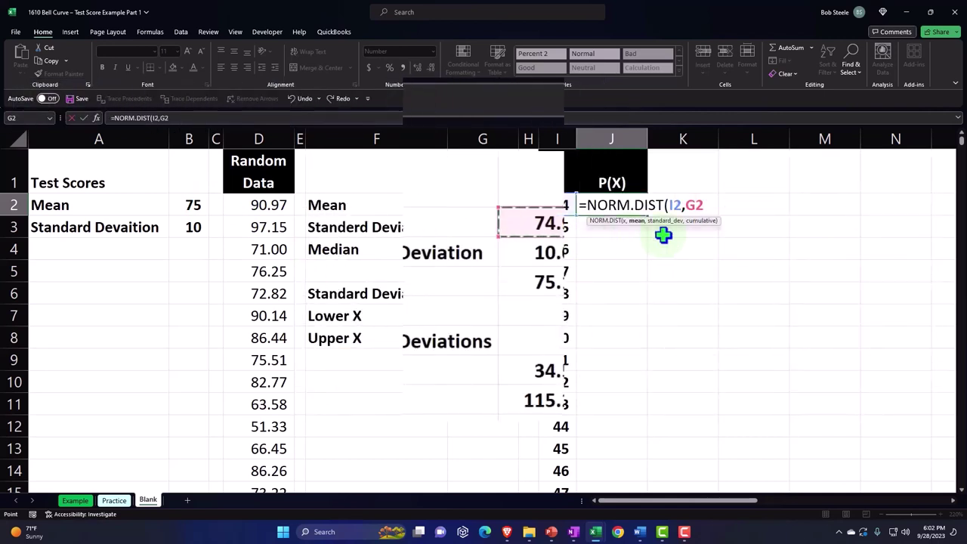
key(F4)
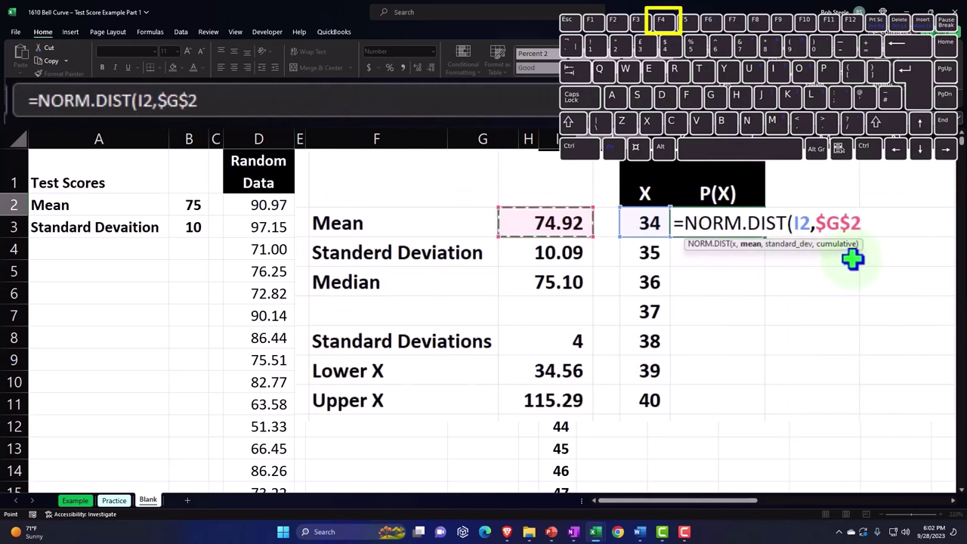
text(,)
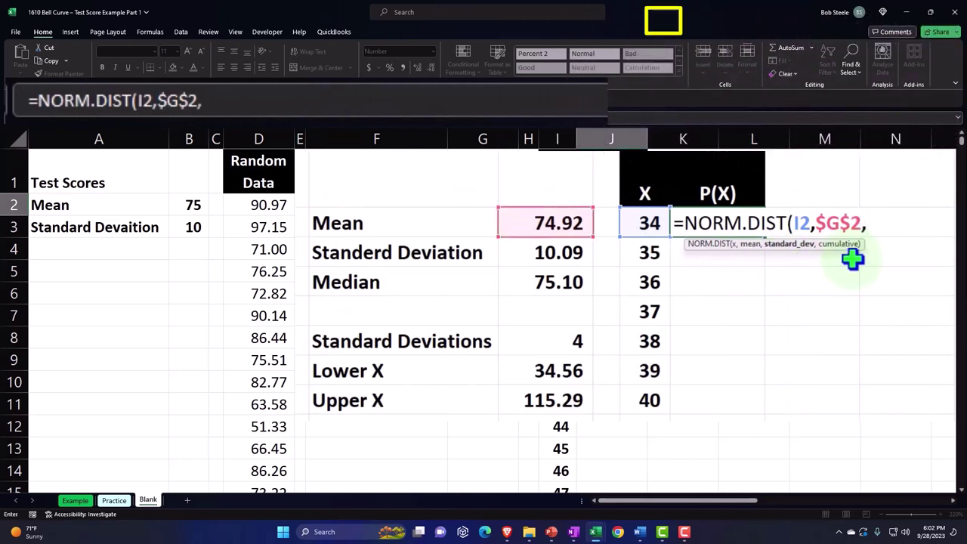
click(576, 249)
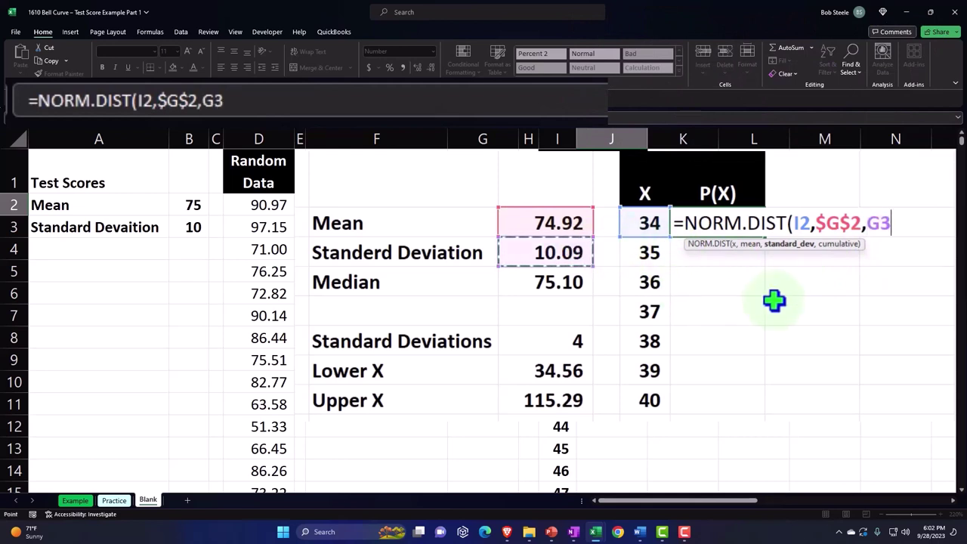
key(F4)
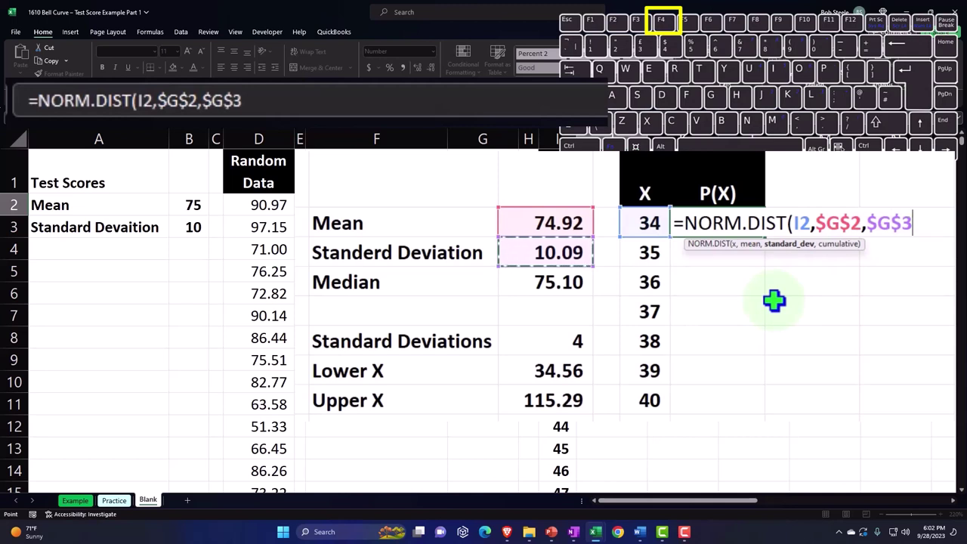
text(,)
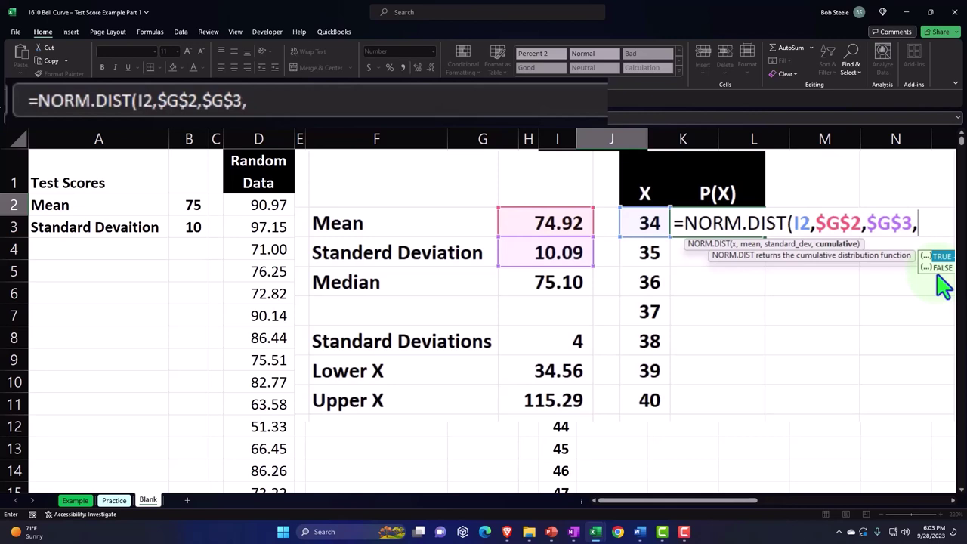
text(0)
text())
key(Return)
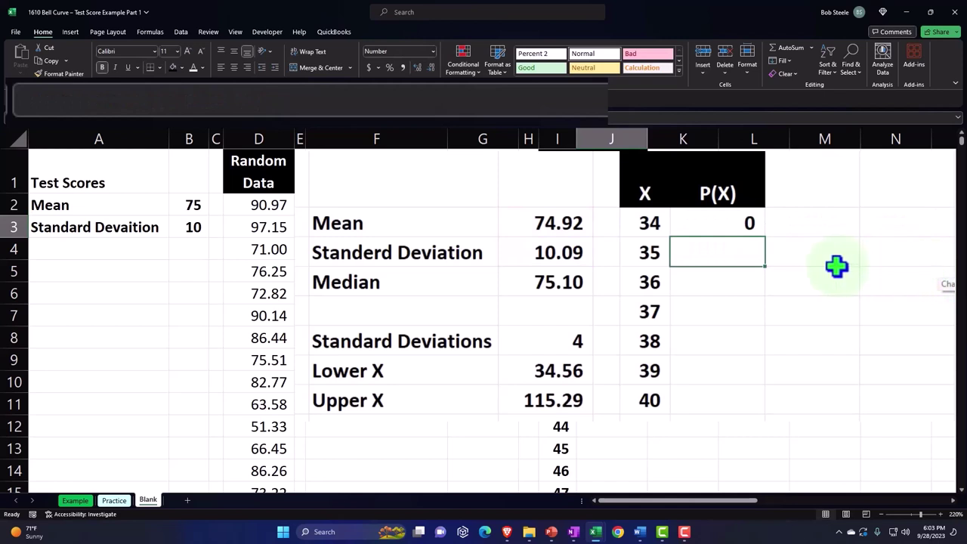
Format J2 as a percentage with two decimal places and fill its formula down the P(X) column beside all X values.
click(741, 226)
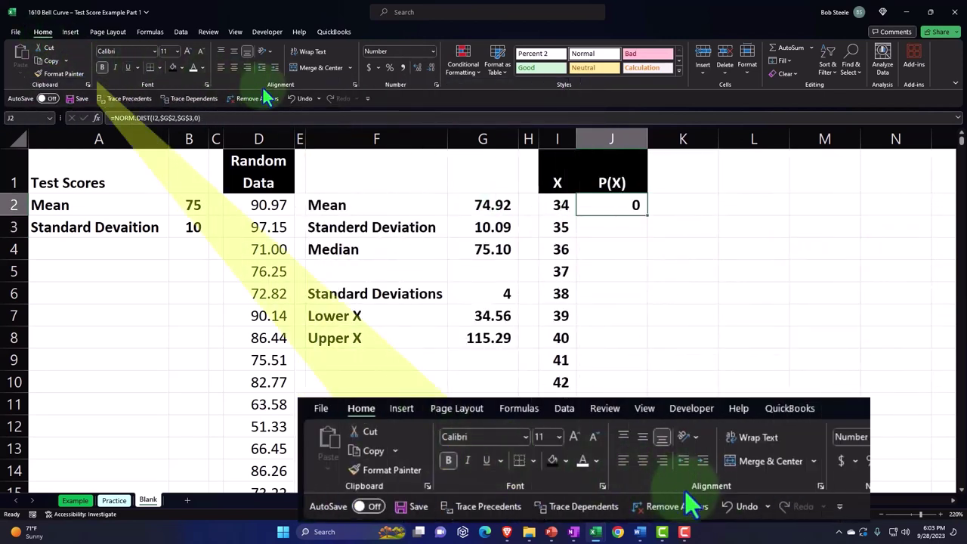
click(390, 68)
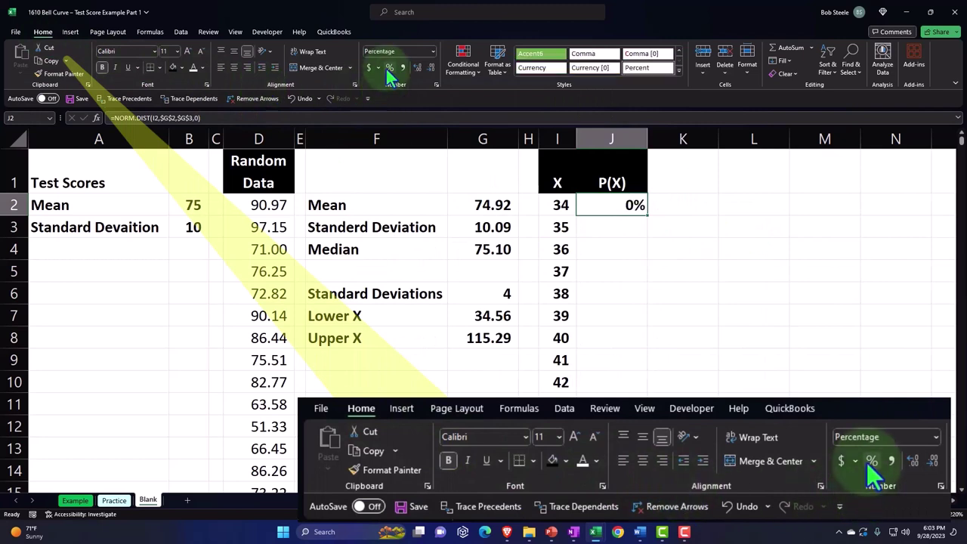
click(418, 69)
click(418, 68)
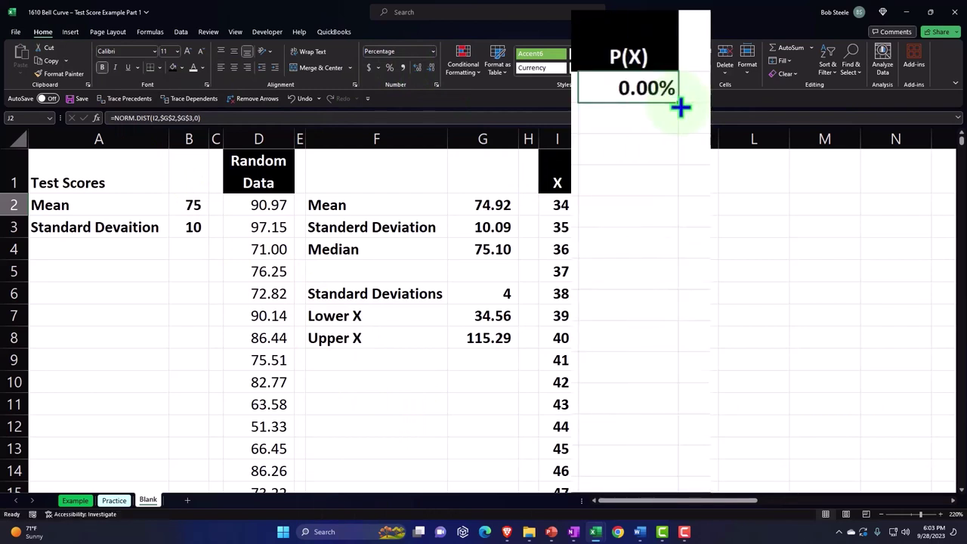
double_click(649, 217)
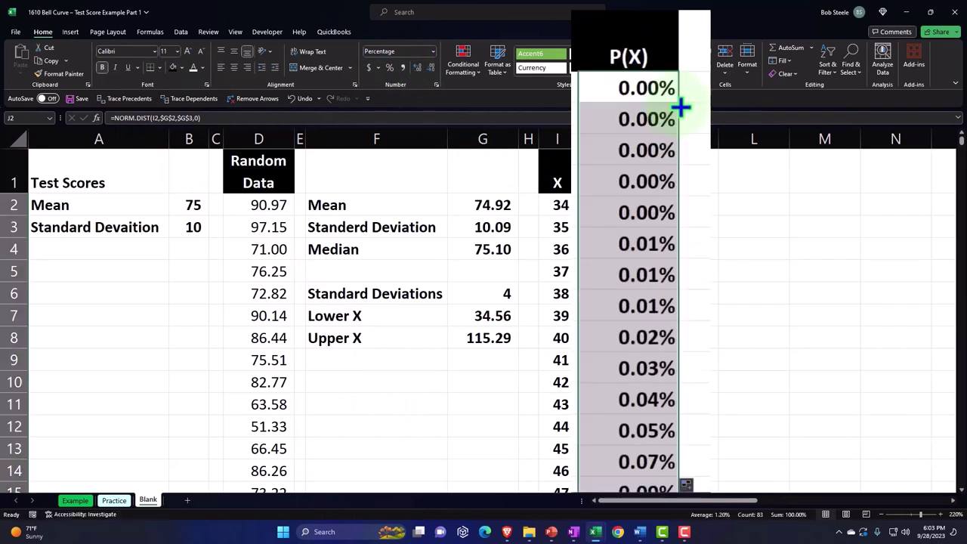
scroll(566, 410, down, 2)
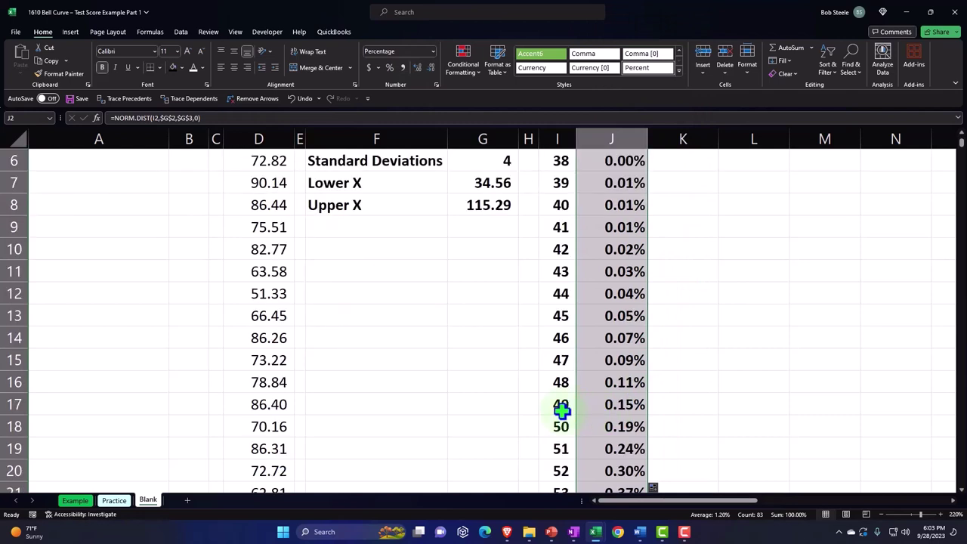
Select the P(X) percentages from J2 down to the end of the column to check their total.
click(560, 382)
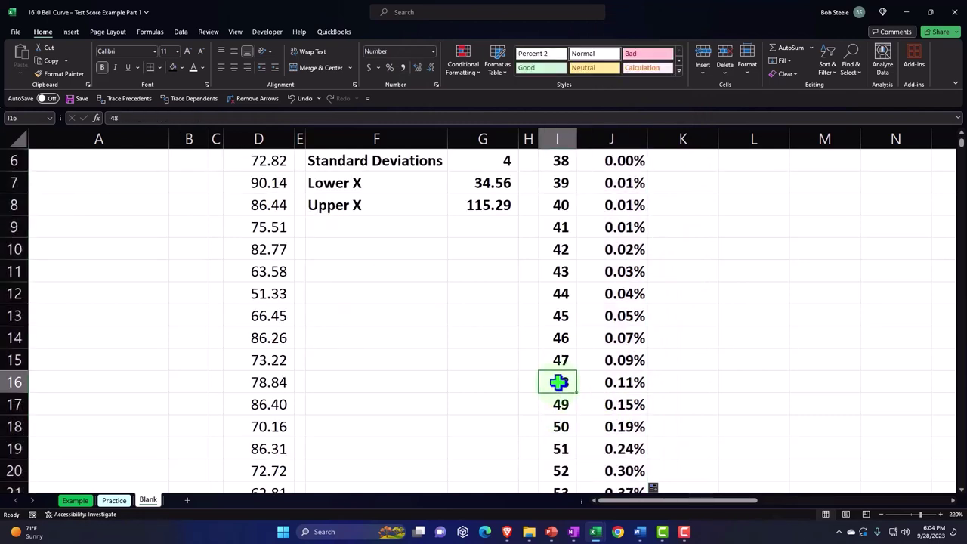
scroll(592, 261, up, 2)
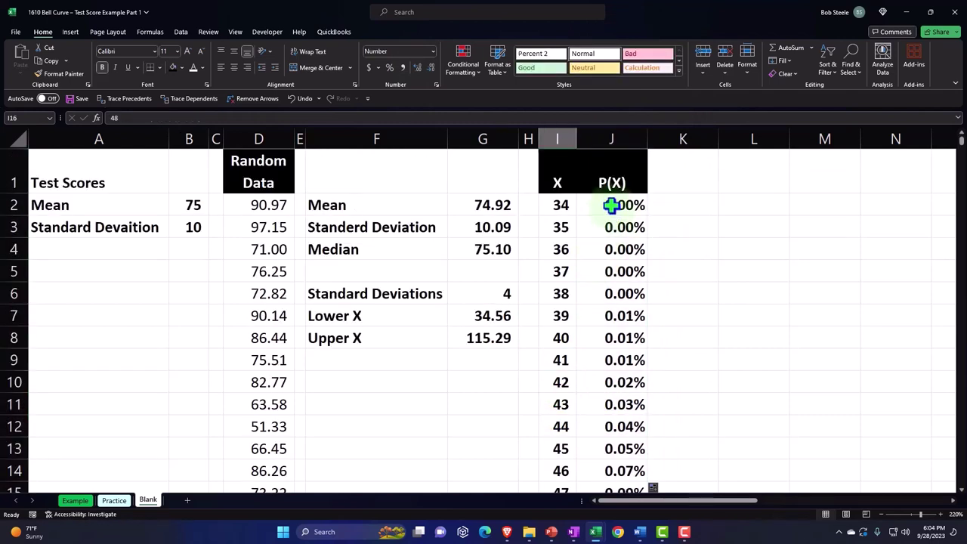
click(613, 204)
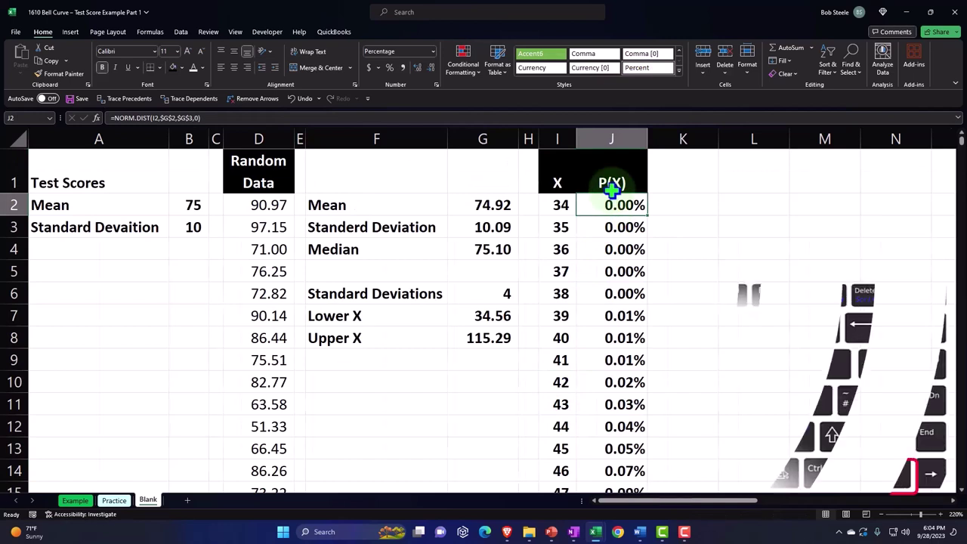
key(ctrl+shift+Right)
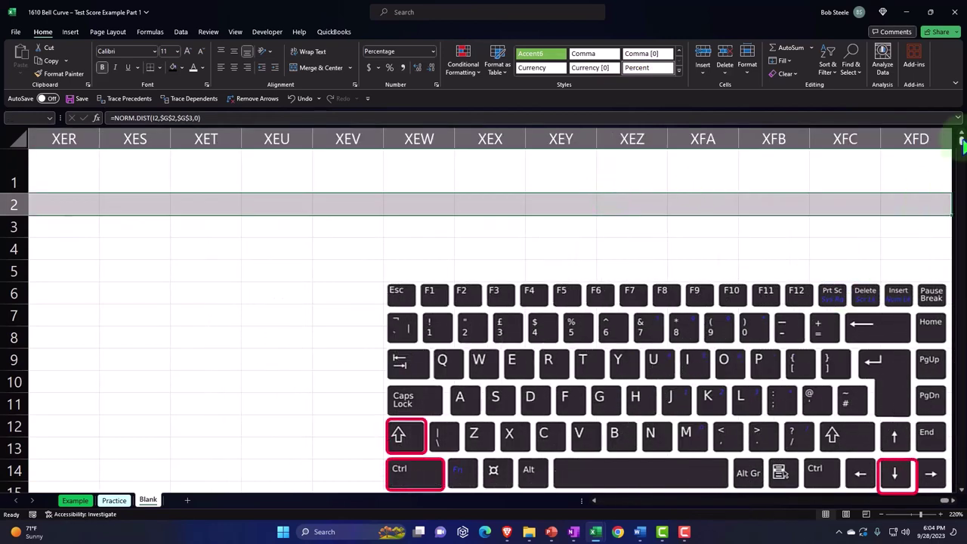
click(740, 270)
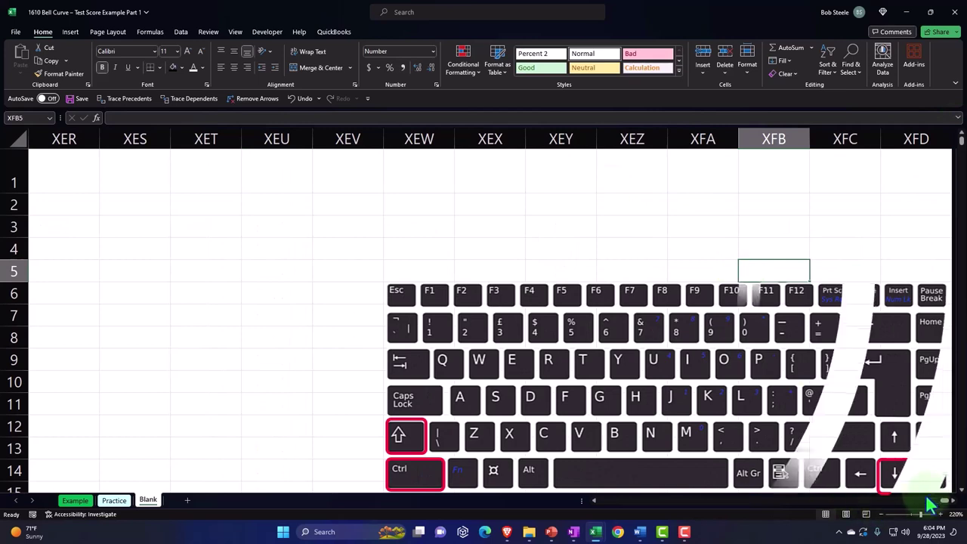
click(951, 500)
drag(945, 511, 279, 519)
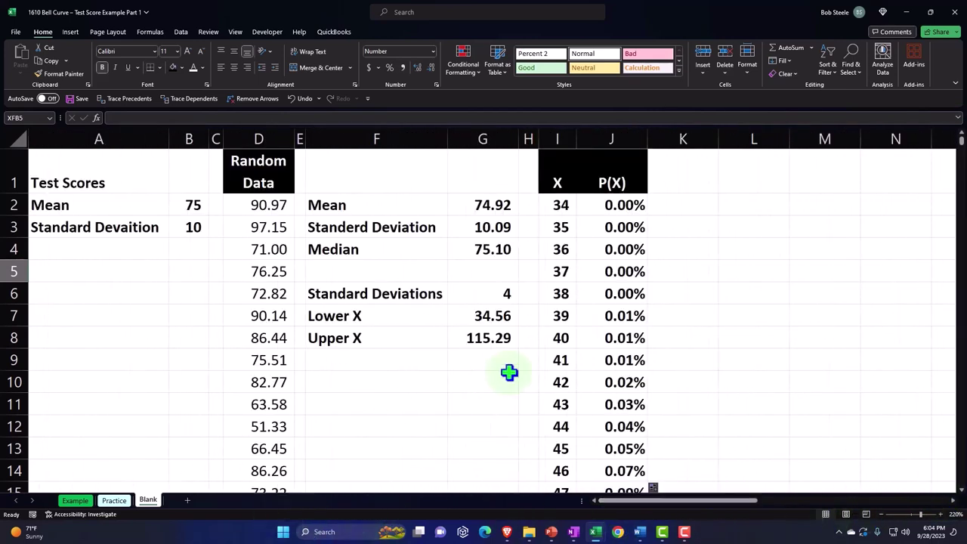
click(616, 208)
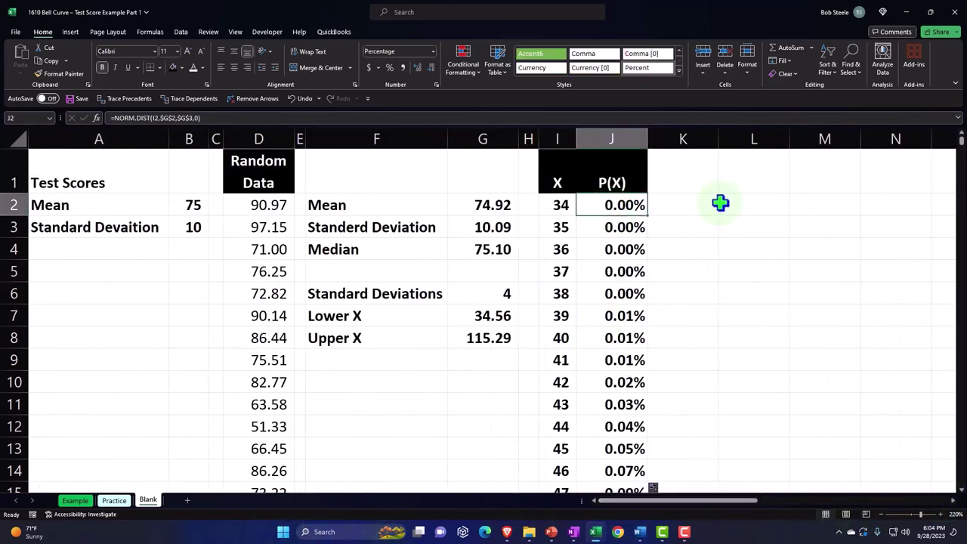
key(ctrl+shift+Down)
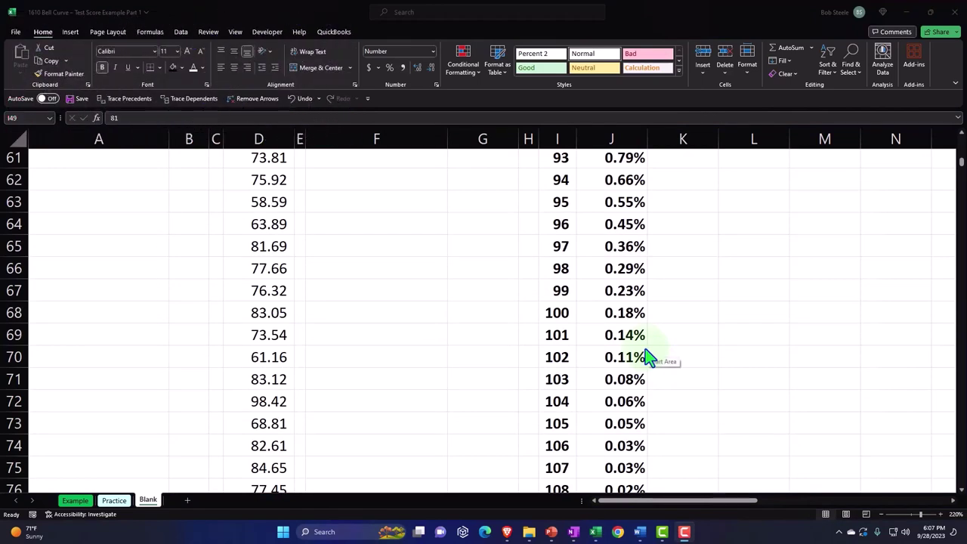
Examine the P(X) probabilities against individual X scores such as 88 and 64, through to both ends of the table.
scroll(648, 359, up, 3)
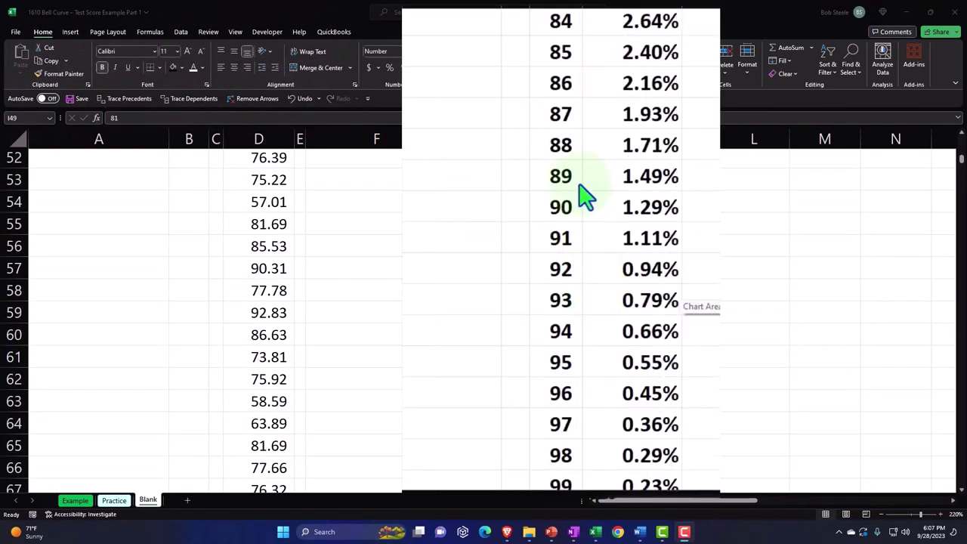
click(551, 142)
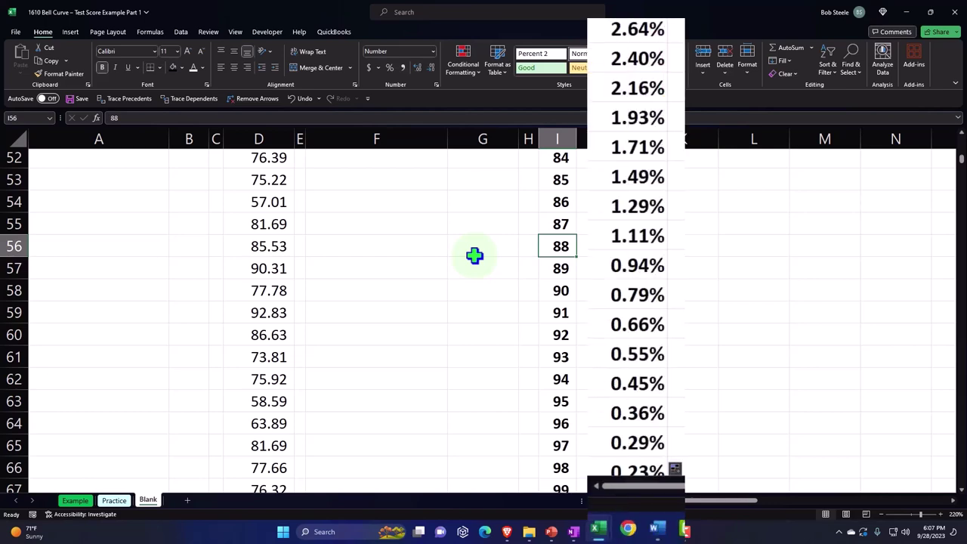
scroll(473, 256, down, 3)
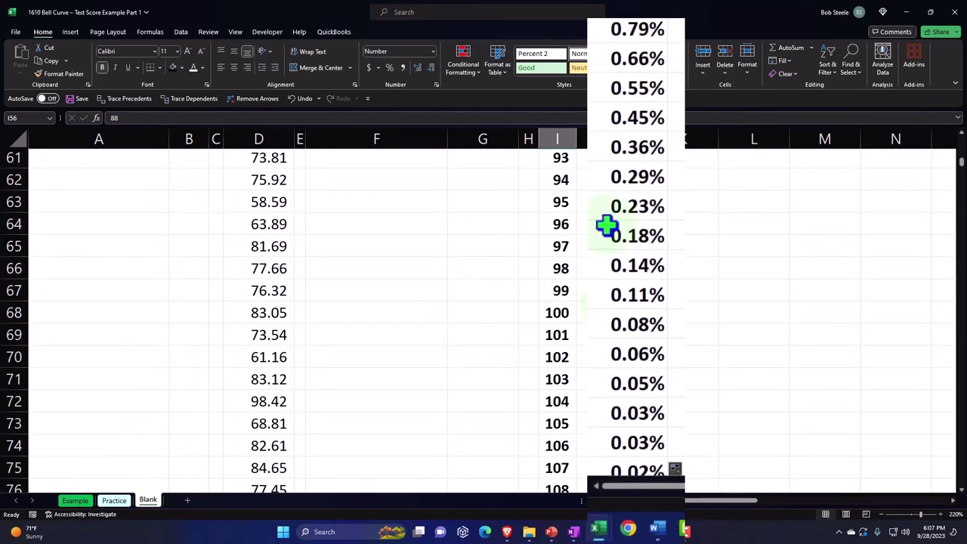
scroll(617, 323, down, 5)
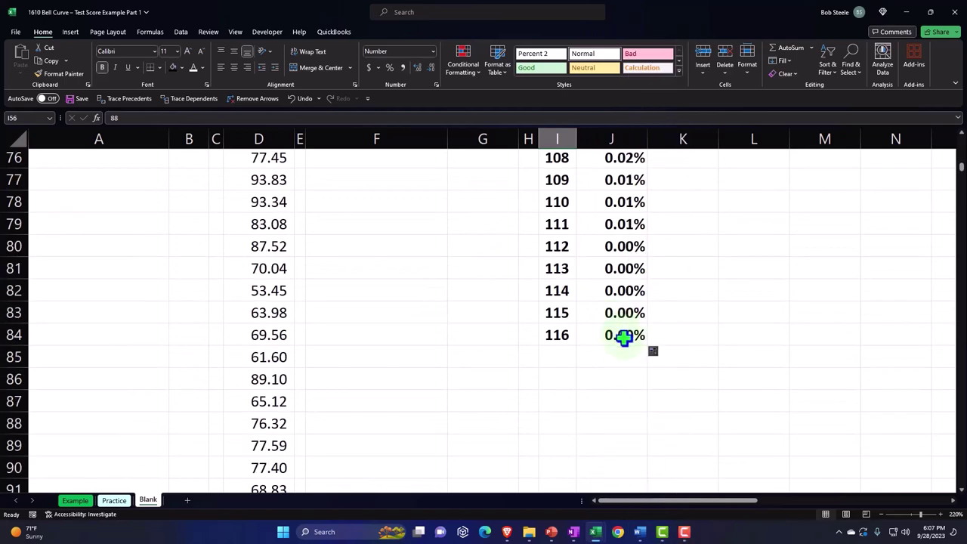
drag(961, 171, 961, 150)
scroll(676, 307, down, 5)
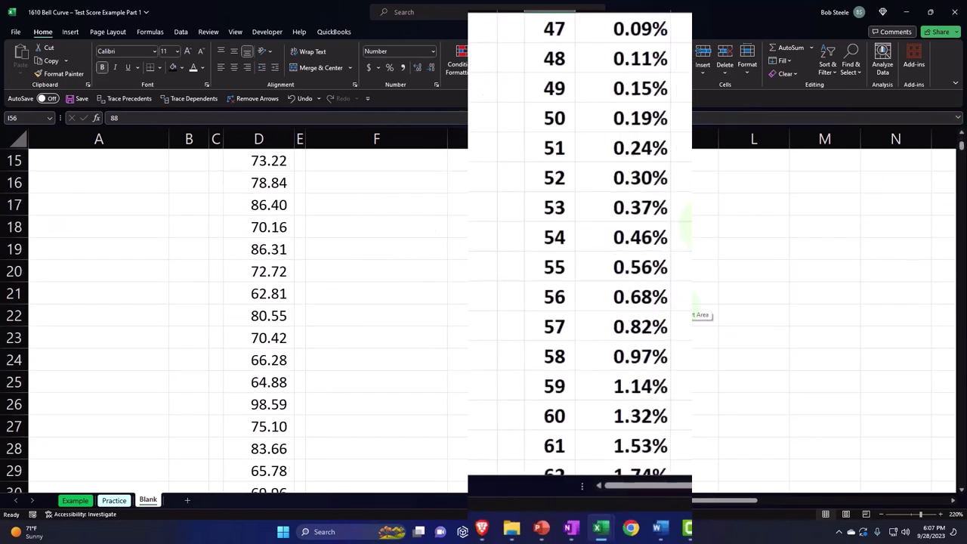
scroll(581, 307, down, 3)
click(655, 268)
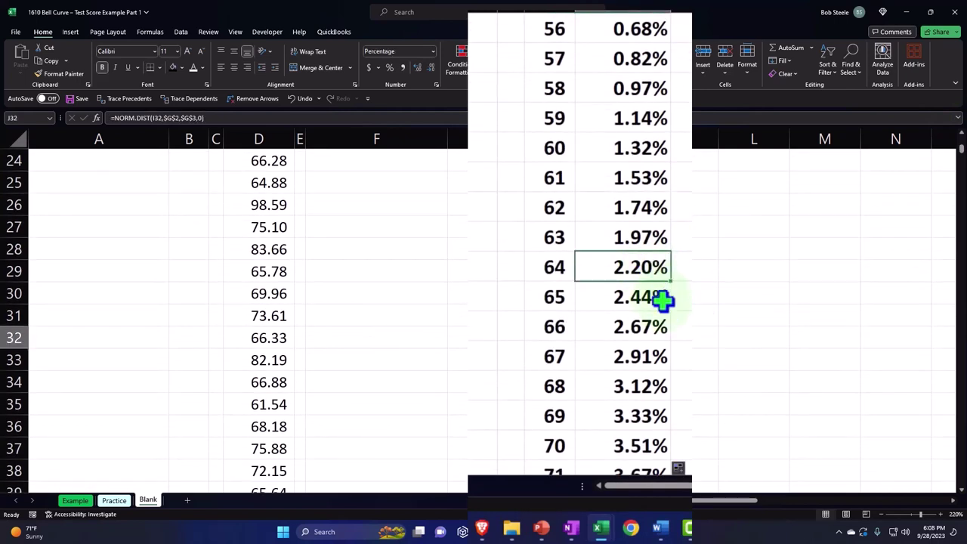
click(556, 270)
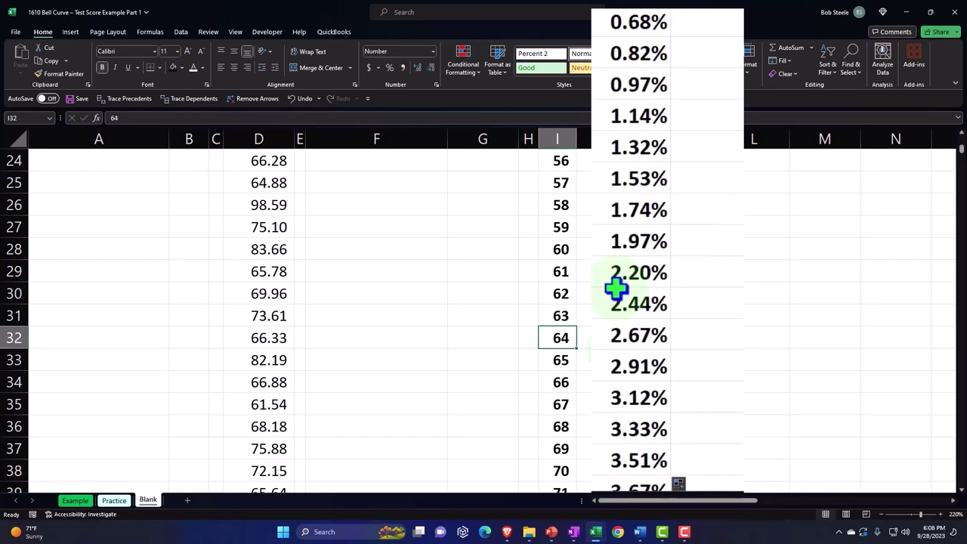
scroll(616, 287, up, 8)
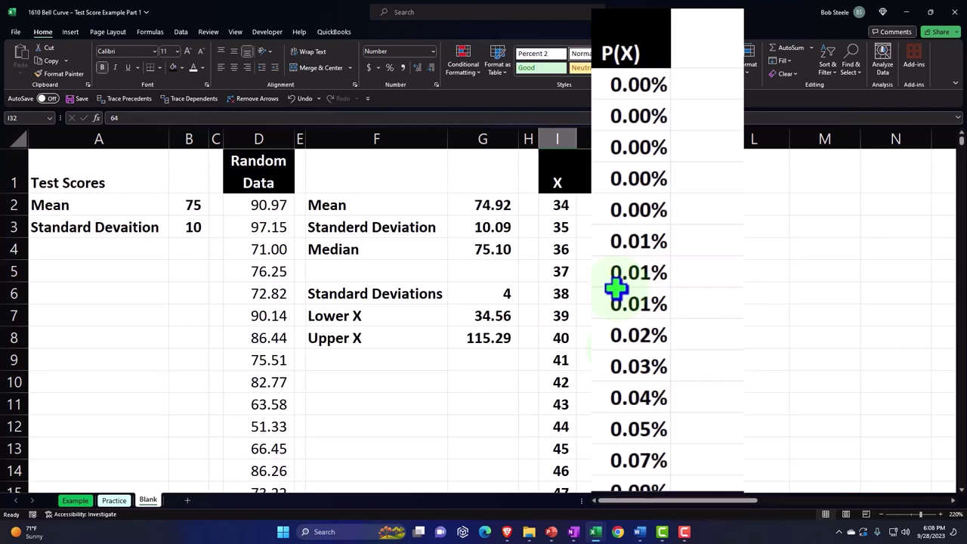
Insert a 2-D clustered column chart from the P(X) column, including its header, J1:J84.
click(633, 51)
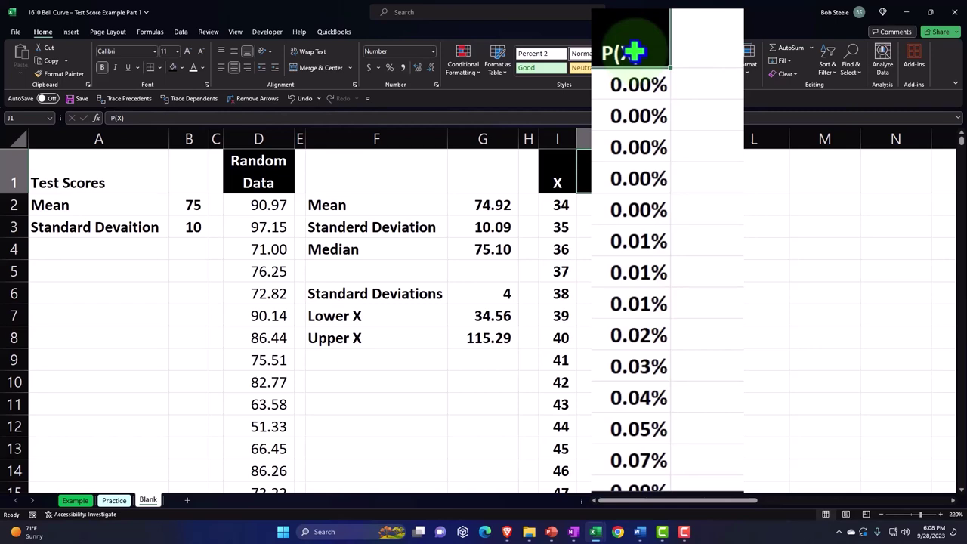
key(ctrl+shift+Down)
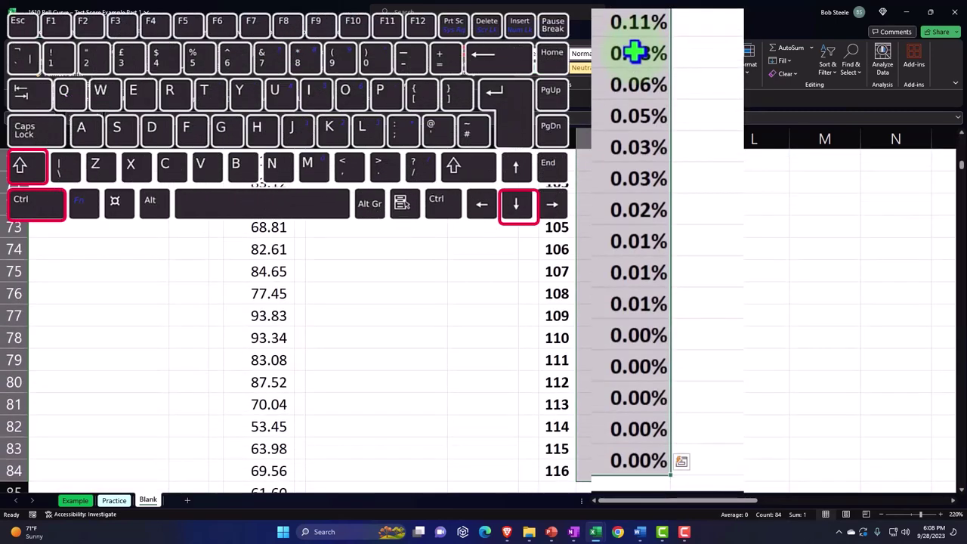
key(ctrl+BackSpace)
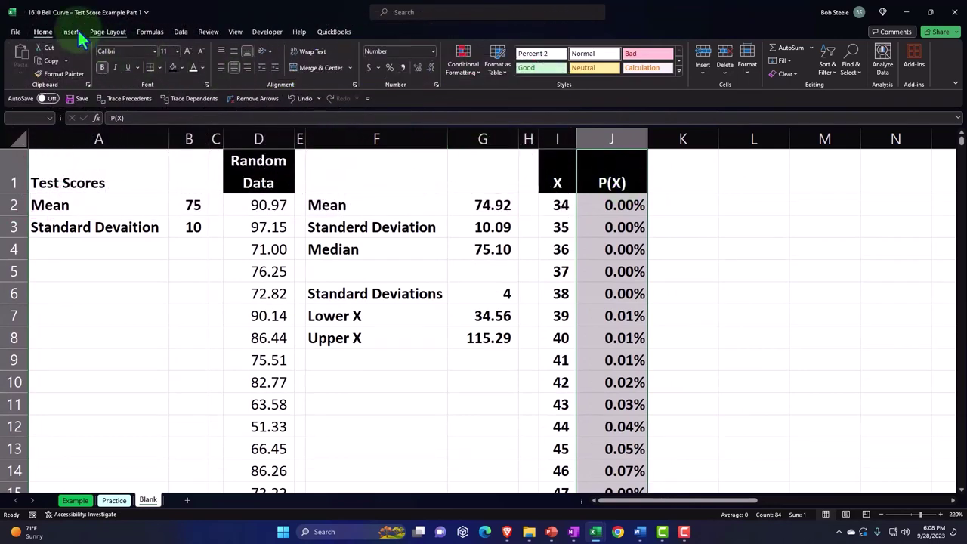
click(68, 33)
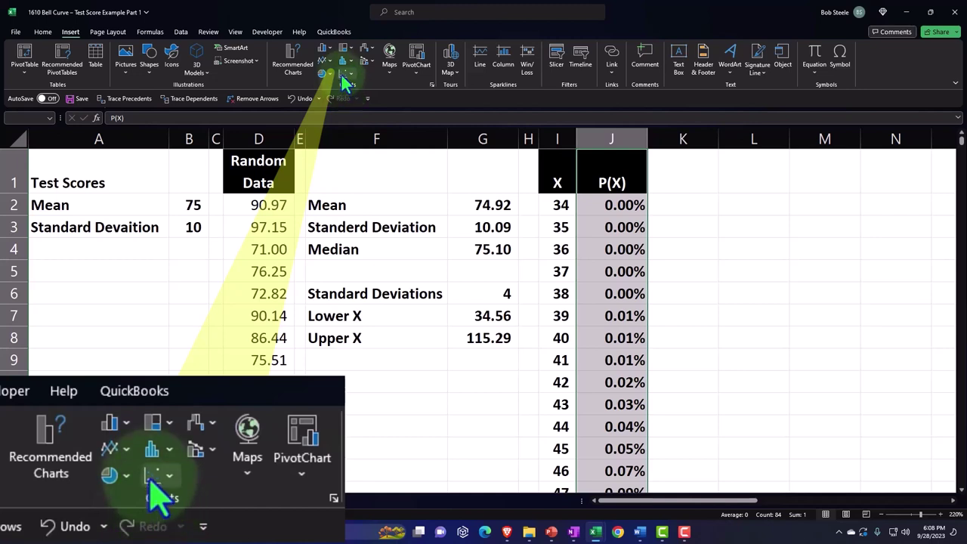
click(325, 48)
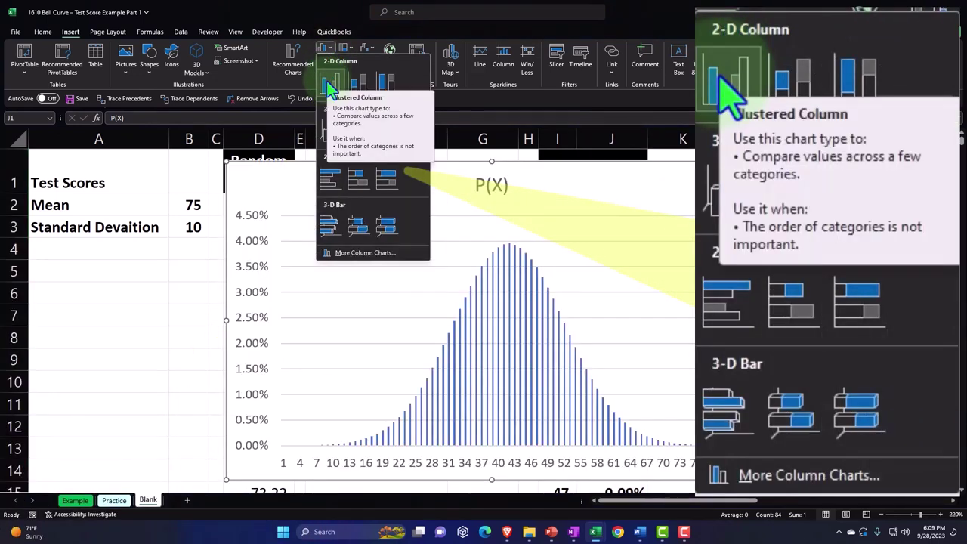
click(330, 86)
Move the P(X) chart to the empty area just right of the P(X) column, starting around column K.
drag(258, 175, 586, 194)
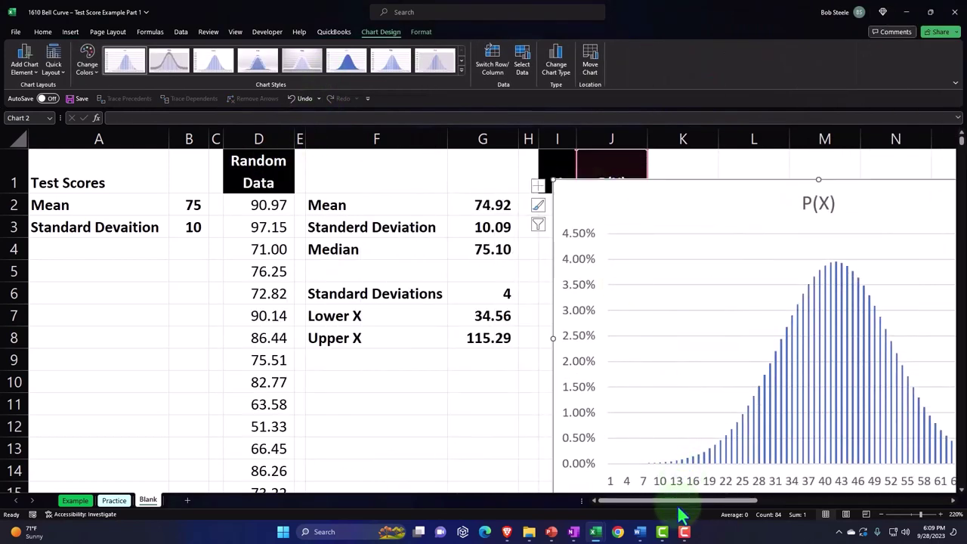
drag(681, 502, 745, 501)
drag(228, 207, 374, 208)
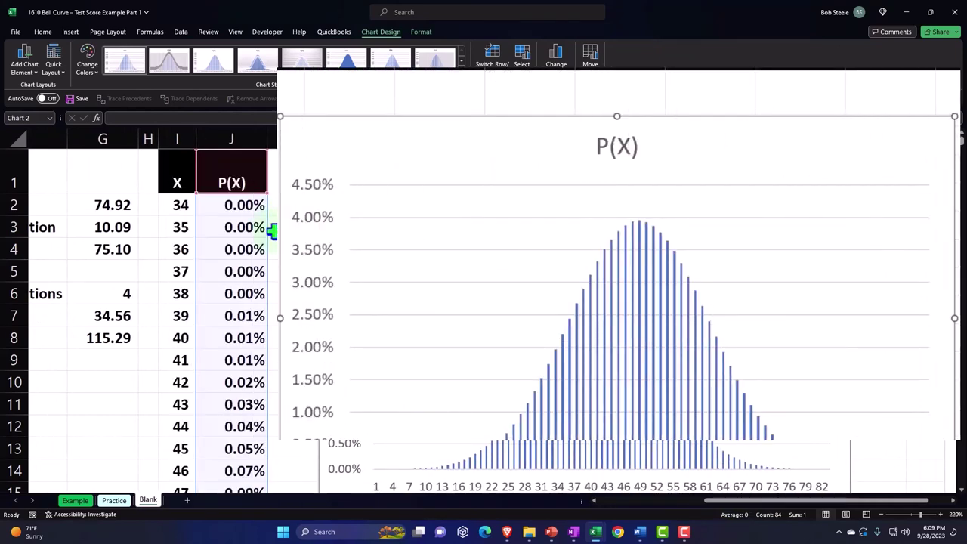
click(599, 155)
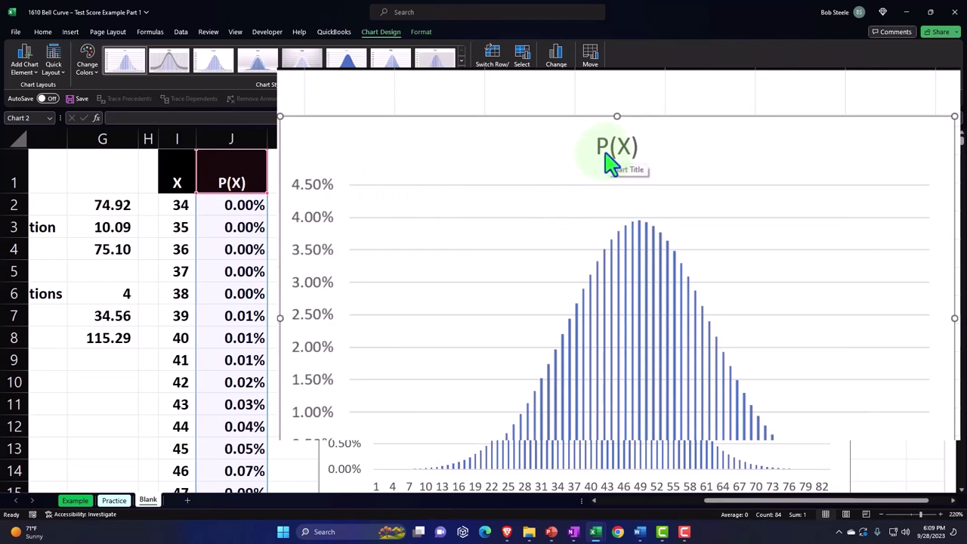
scroll(556, 188, down, 1)
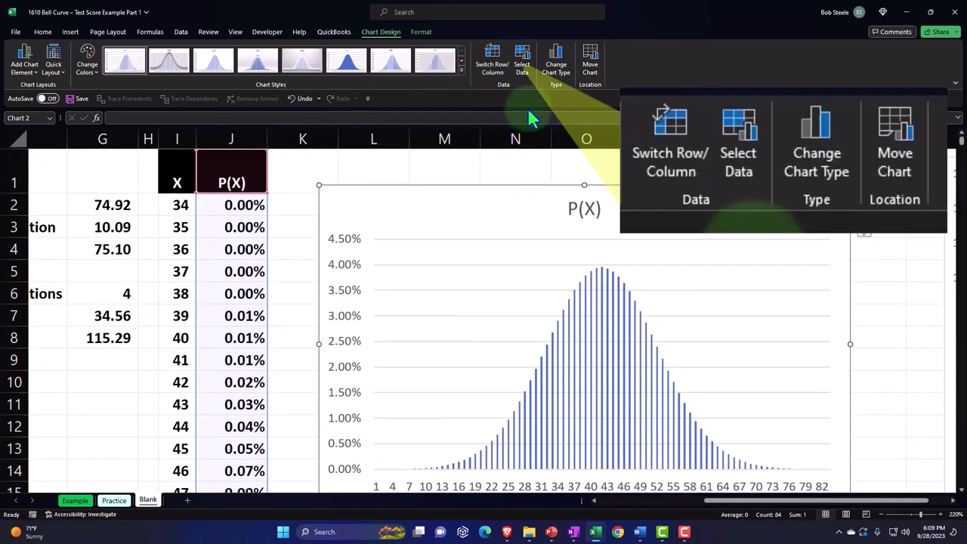
Set the P(X) chart's horizontal axis labels to the X values in I2:I84 and check the relabelled curve.
click(522, 62)
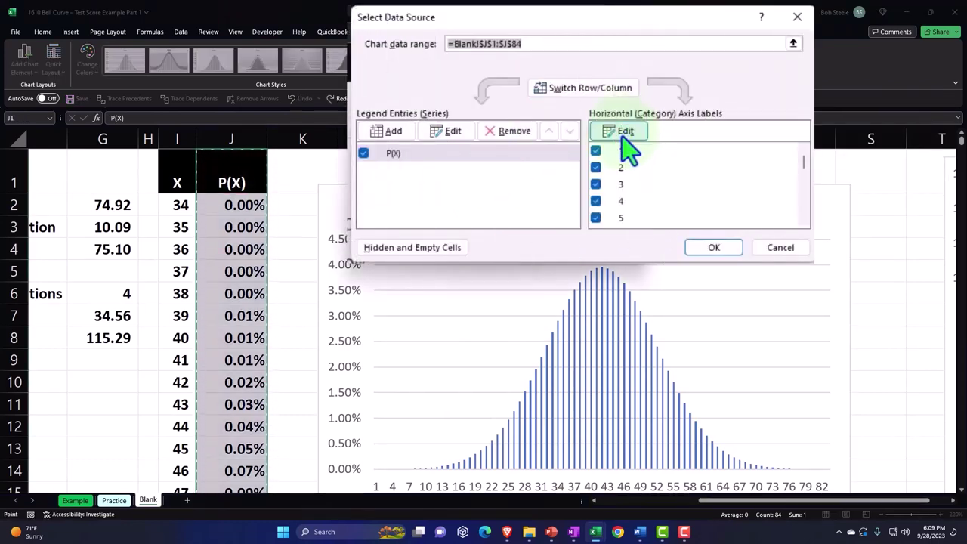
click(624, 136)
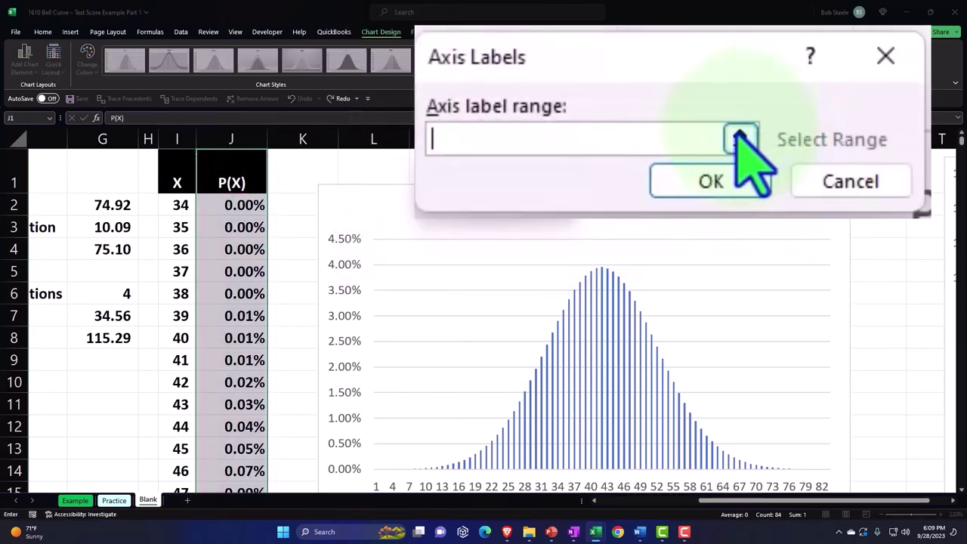
click(741, 141)
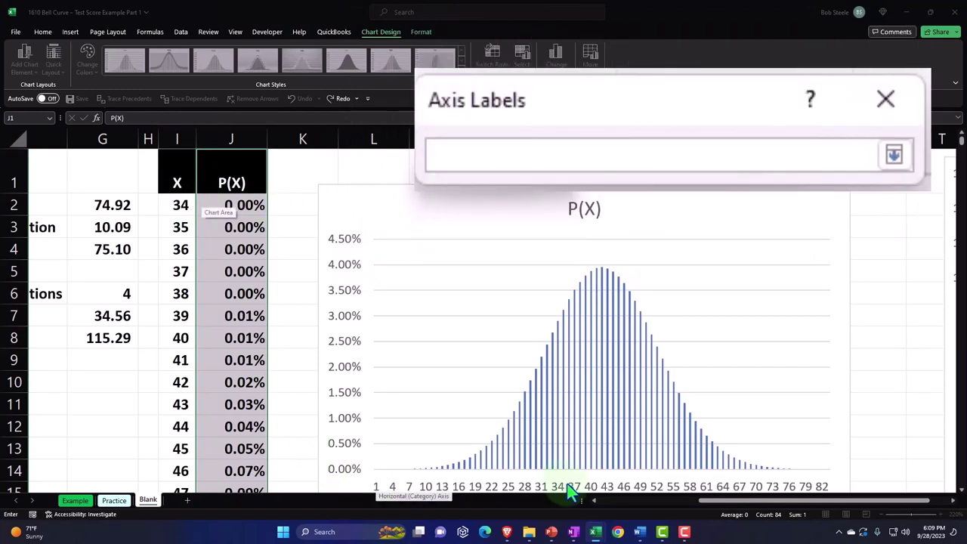
click(178, 205)
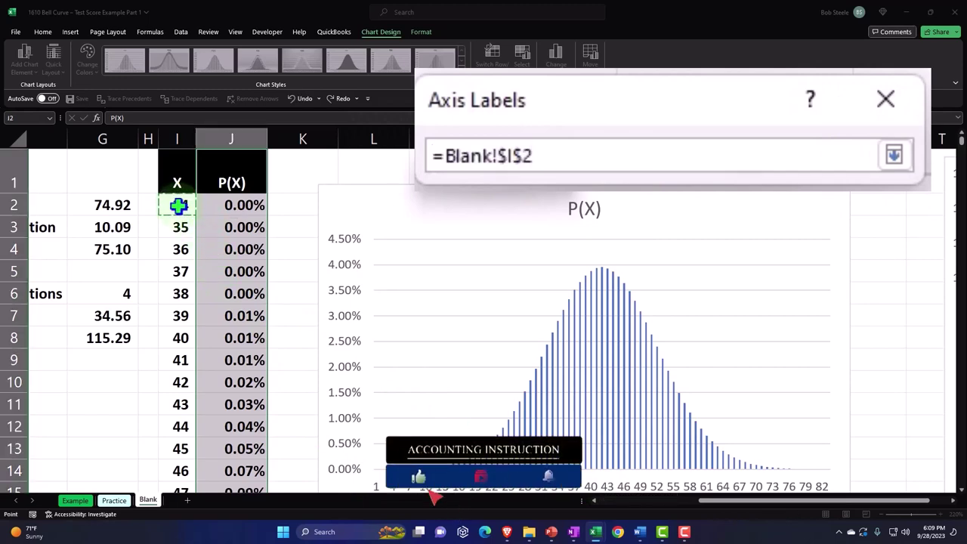
key(ctrl+shift+Down)
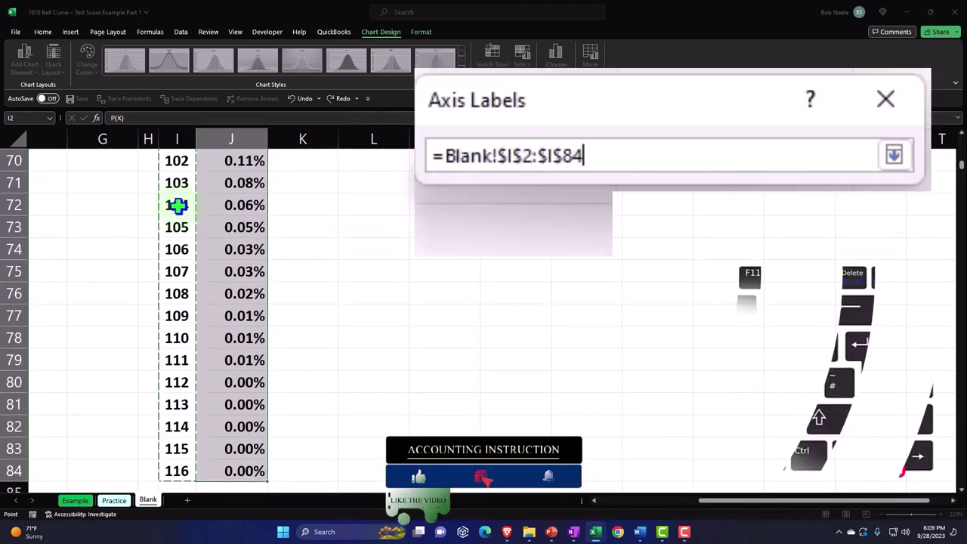
click(894, 155)
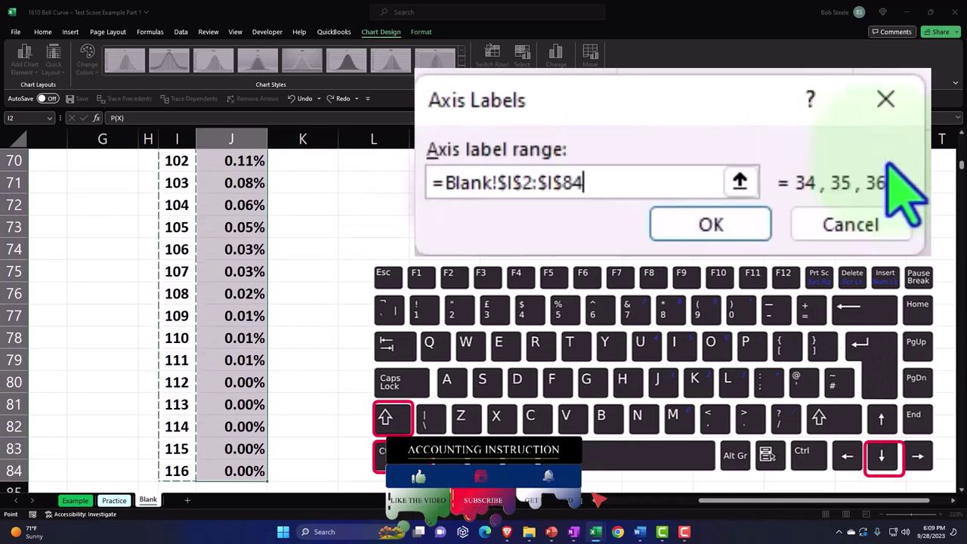
click(748, 226)
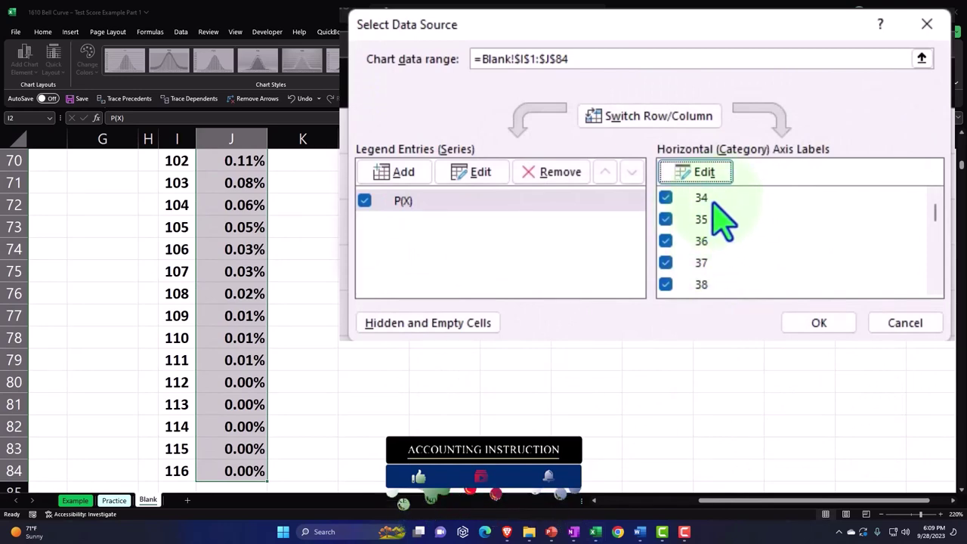
click(816, 325)
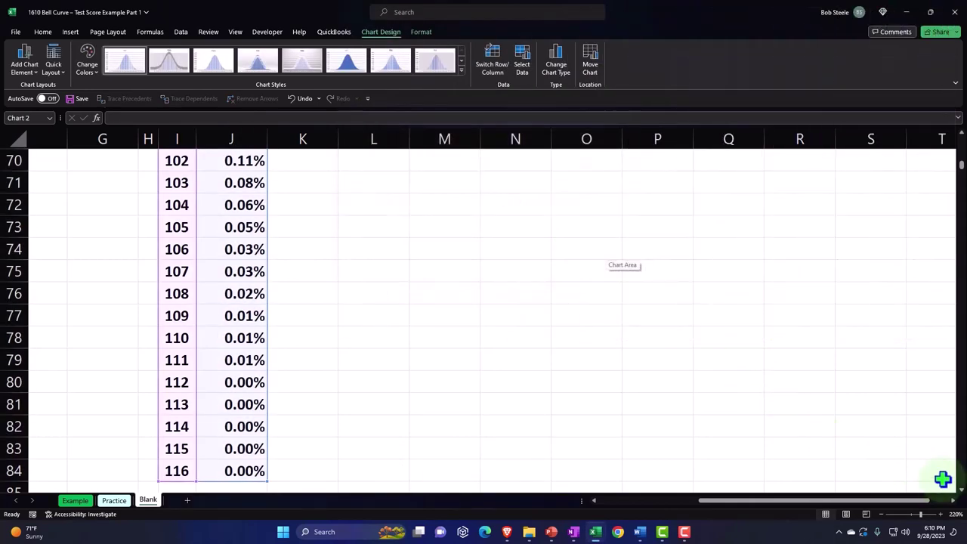
scroll(852, 199, up, 20)
scroll(773, 248, down, 1)
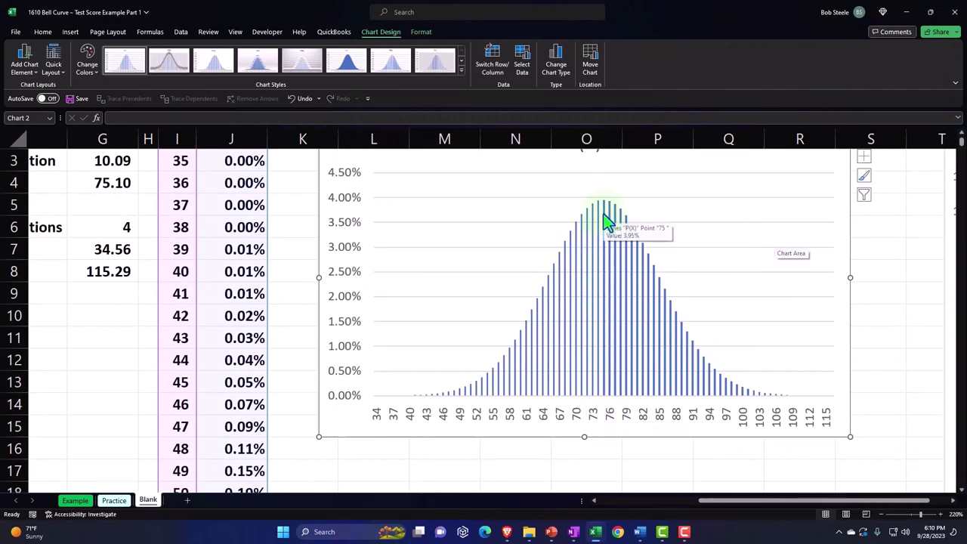
scroll(584, 276, up, 1)
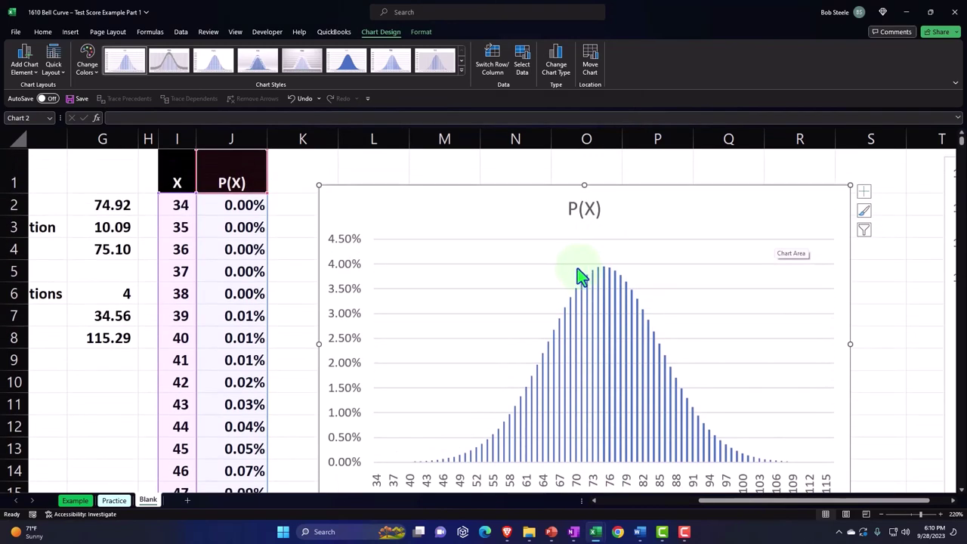
Move the P(X) column chart directly below the histogram, starting around cell T19.
drag(377, 204, 902, 210)
scroll(740, 505, right, 1)
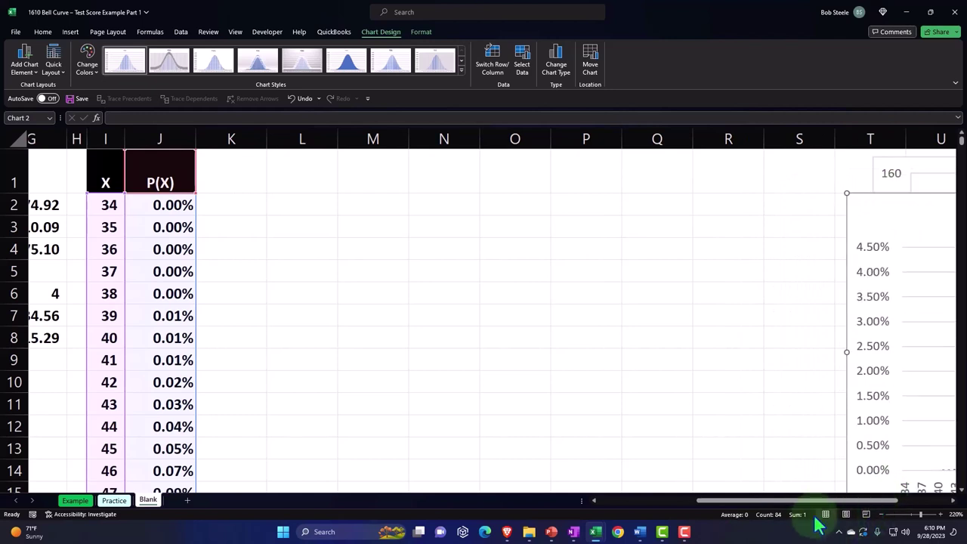
scroll(867, 500, right, 5)
drag(686, 213, 728, 415)
scroll(724, 341, down, 2)
drag(720, 306, 709, 466)
scroll(719, 430, down, 3)
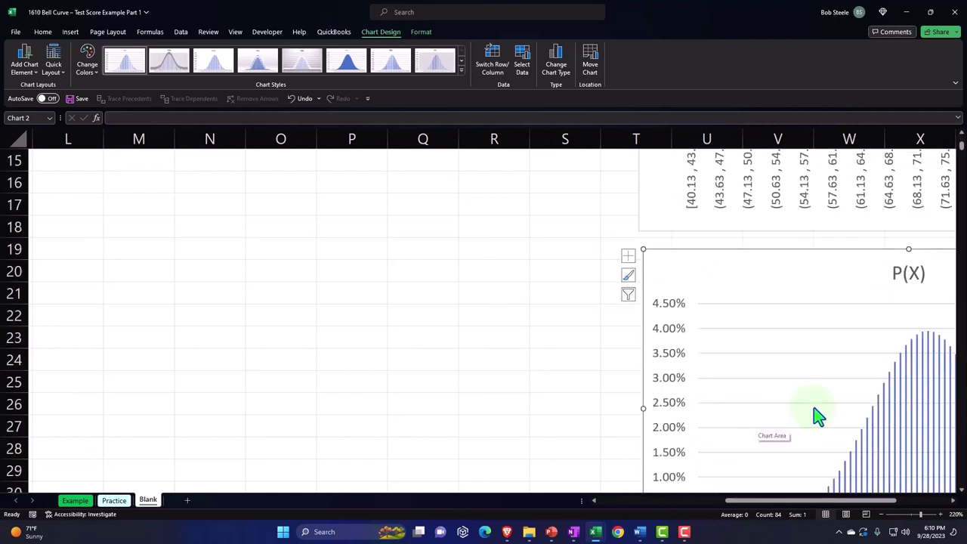
scroll(814, 407, up, 5)
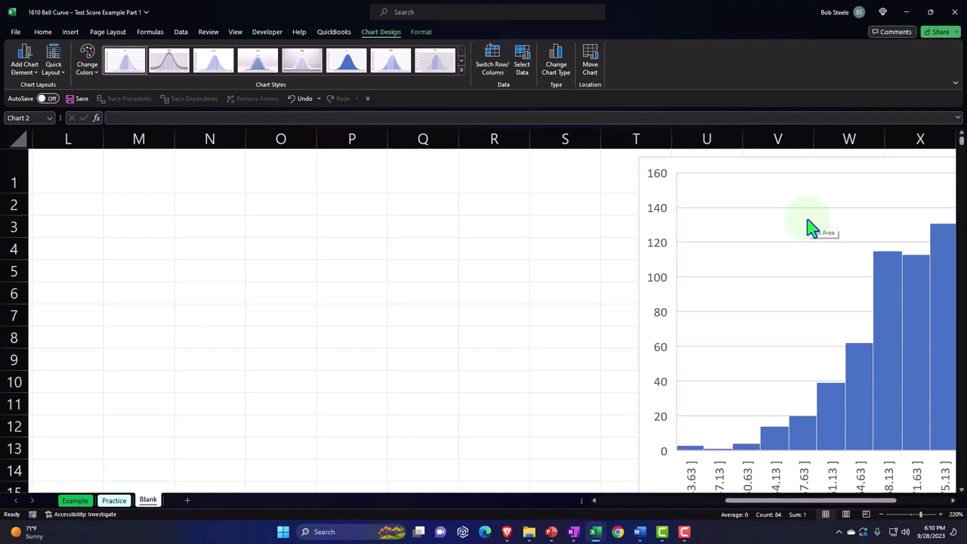
Insert a 2-D area chart from the P(X) column, J1:J84, and place it just right of the table, starting around column K.
click(307, 172)
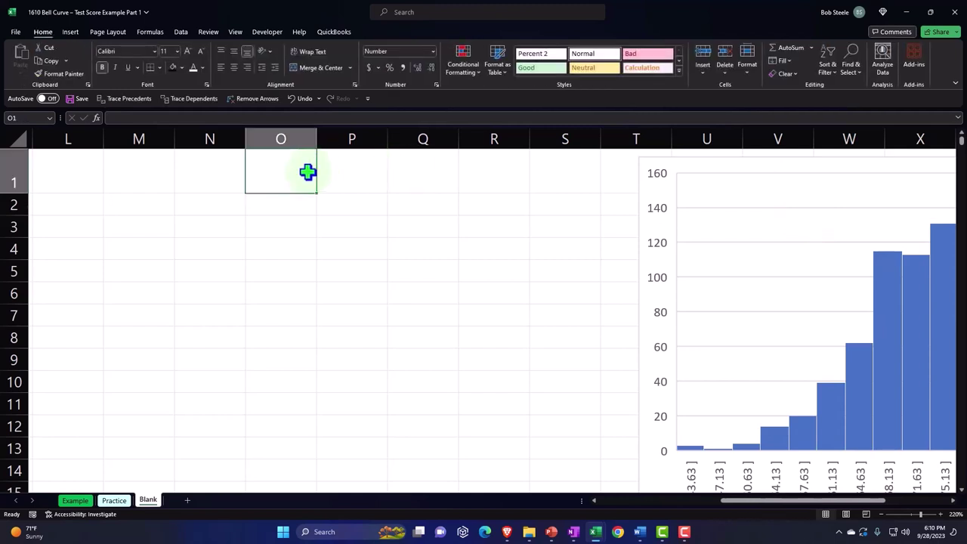
key(Left)
key(Left)
key(Left)
key(Left)
key(Left)
key(Left)
key(Left)
key(Left)
key(Left)
key(Left)
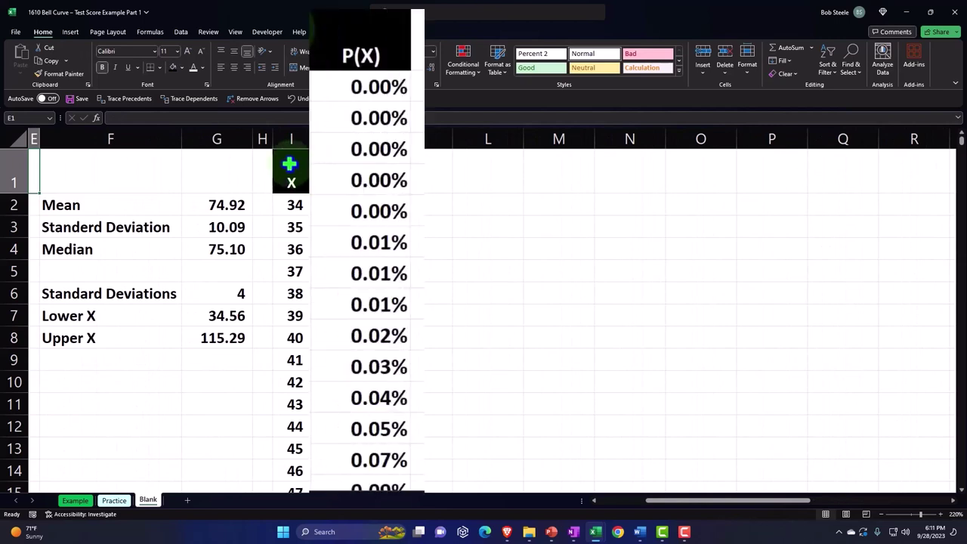
click(339, 178)
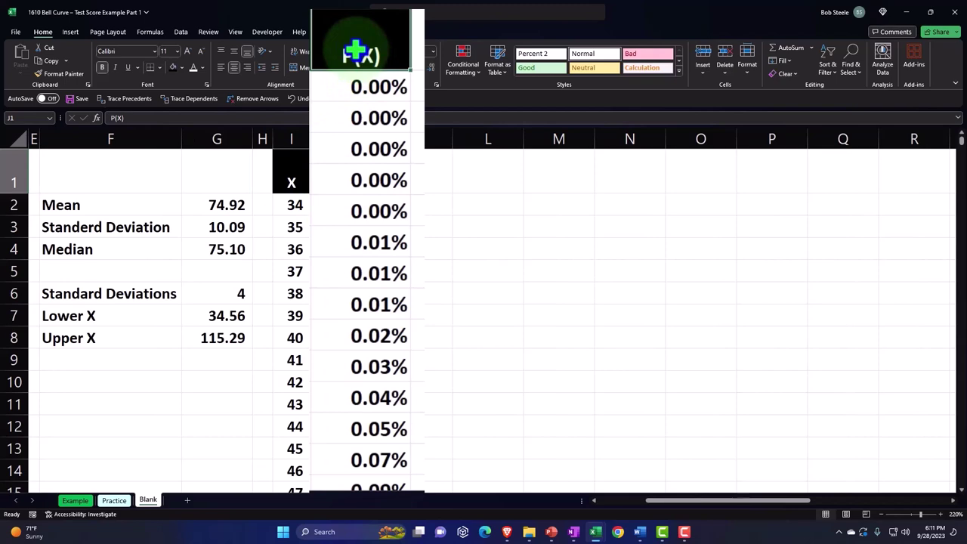
key(ctrl+shift+Down)
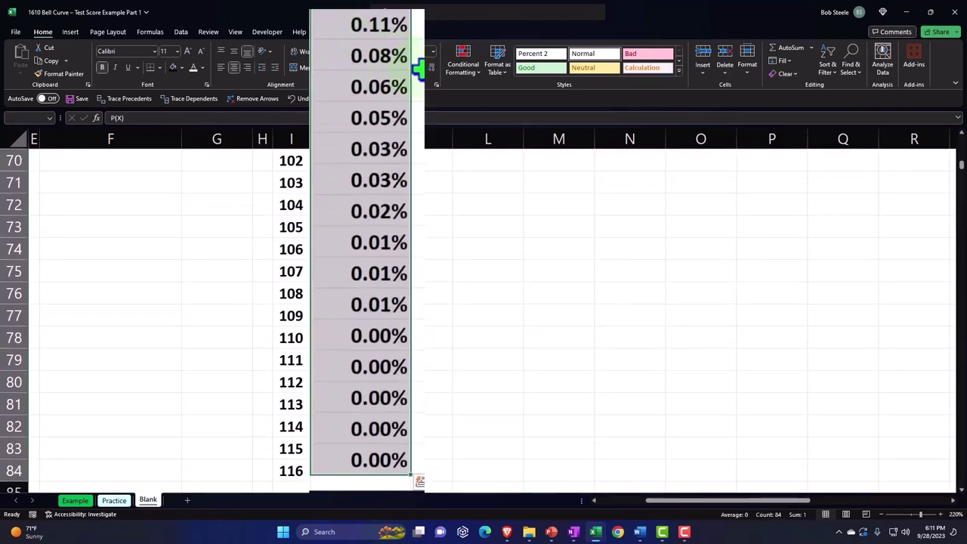
scroll(390, 192, up, 20)
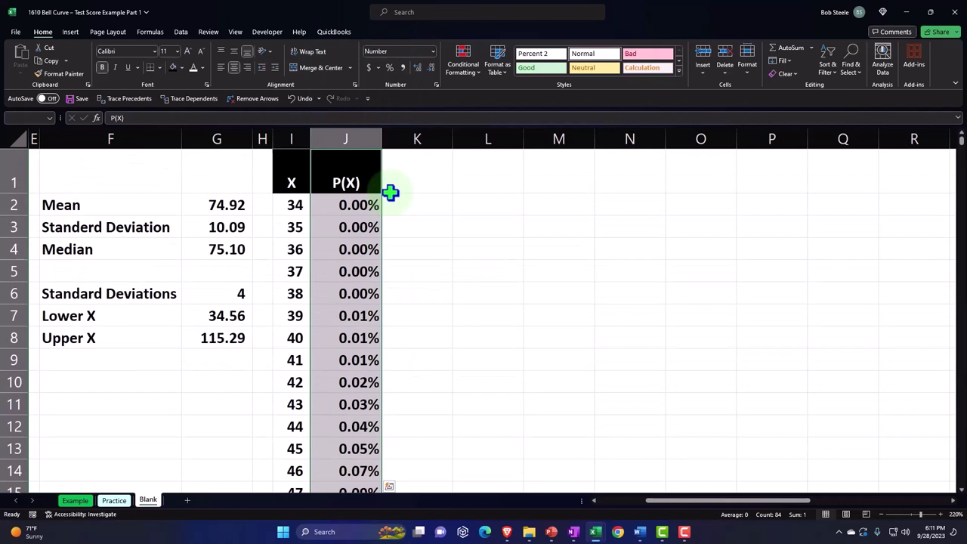
click(69, 34)
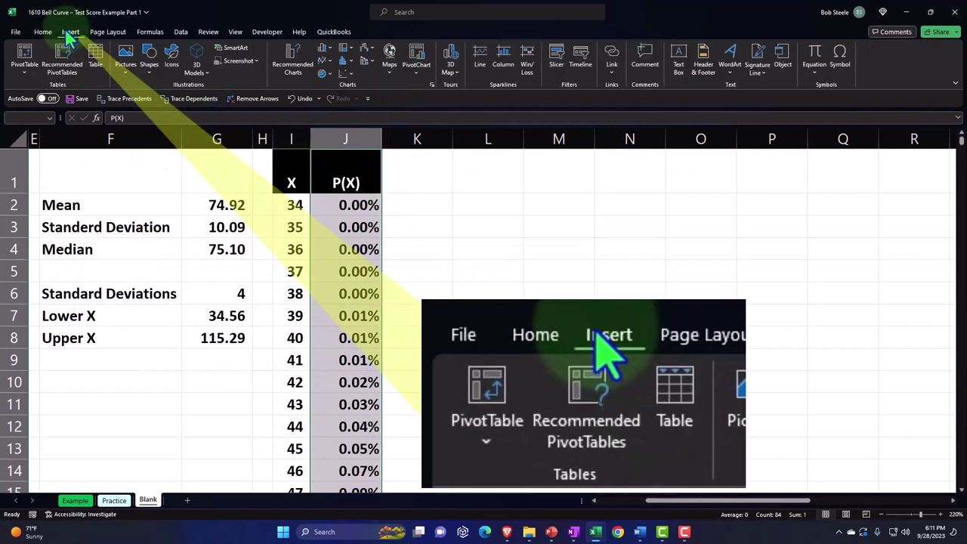
click(331, 67)
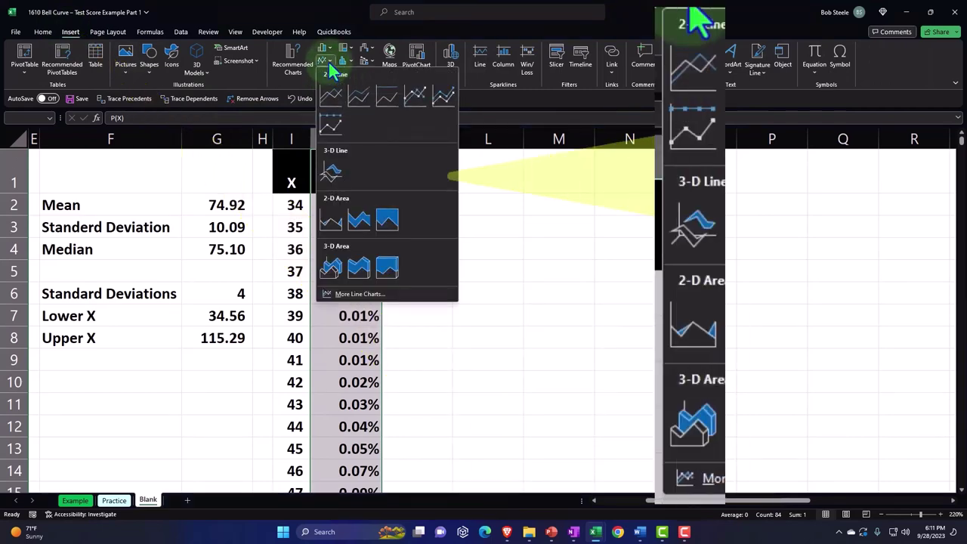
click(333, 222)
drag(274, 189, 475, 190)
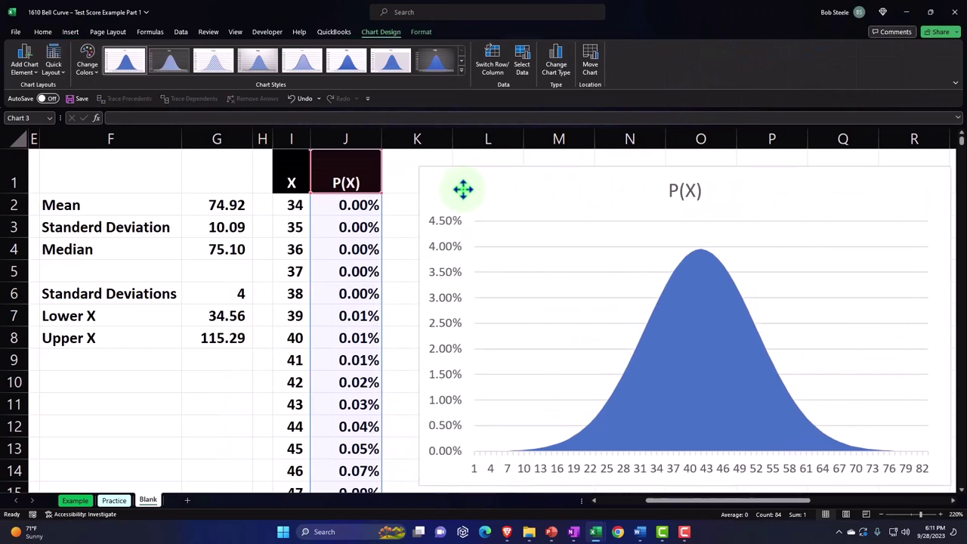
Set the area chart's horizontal axis labels to the X values in I2:I84.
drag(689, 506, 708, 506)
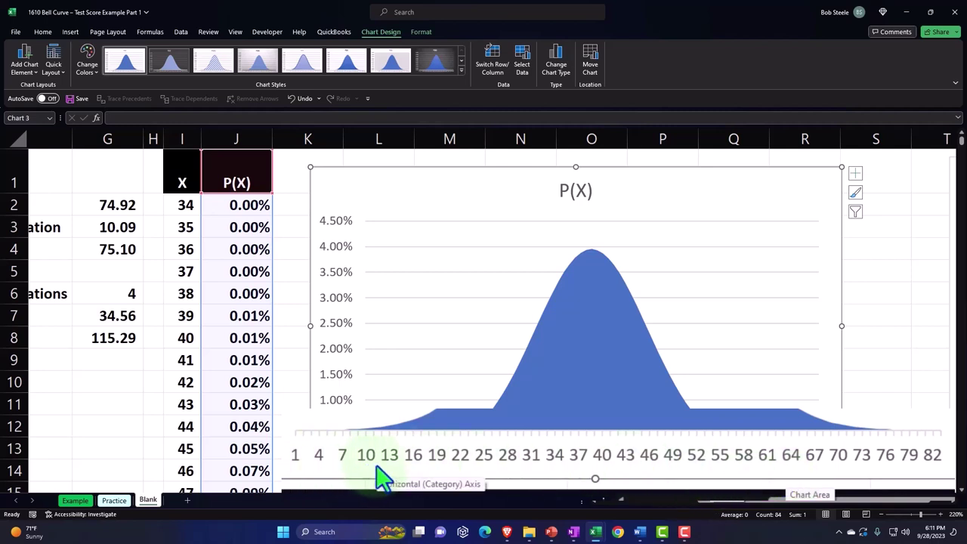
click(520, 70)
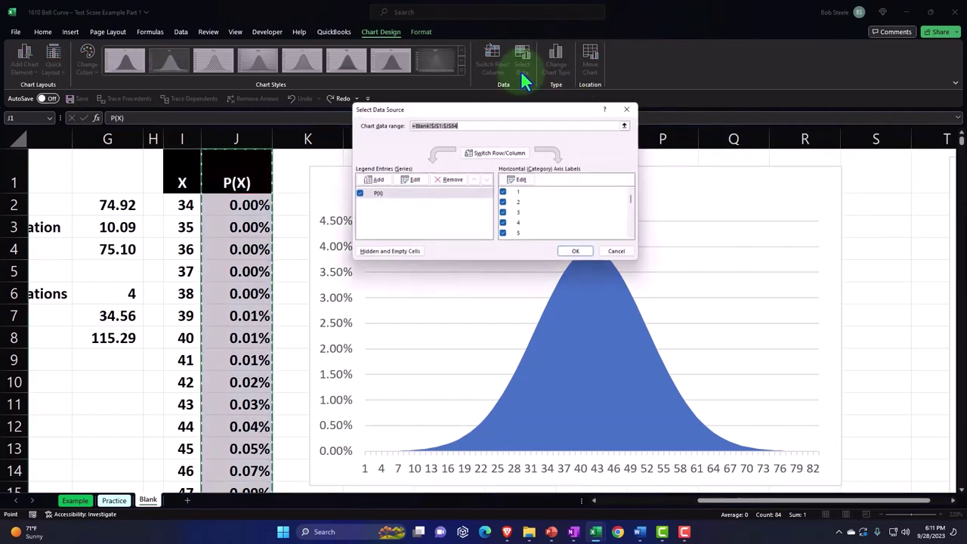
click(621, 137)
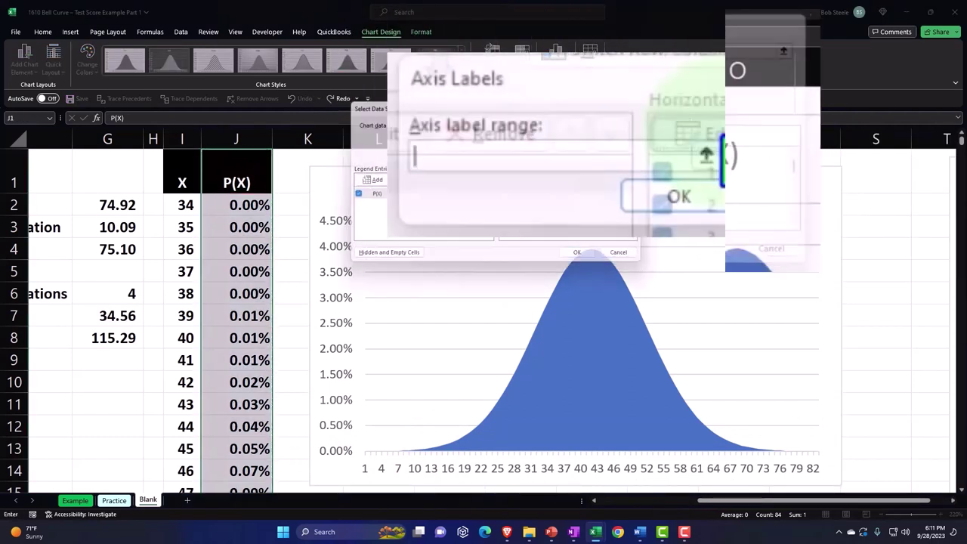
click(714, 157)
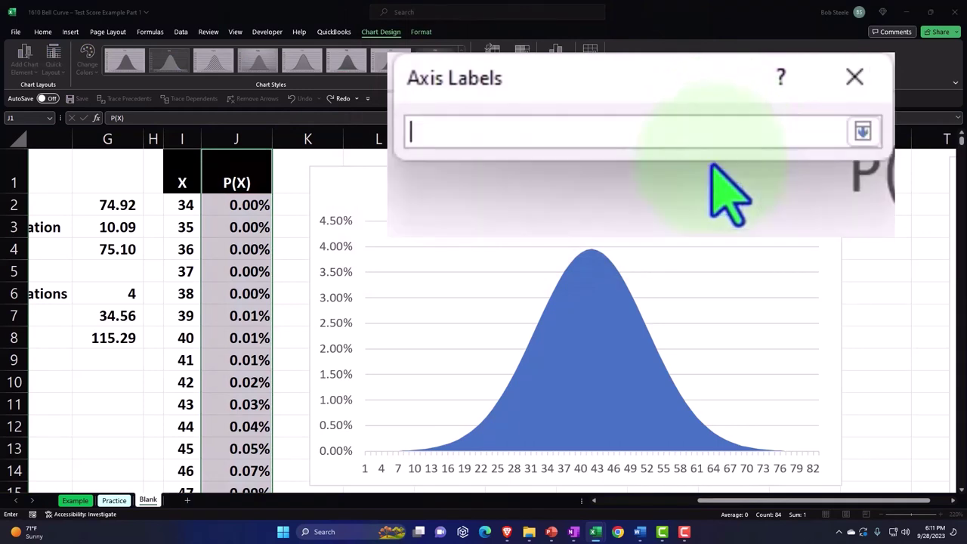
click(182, 205)
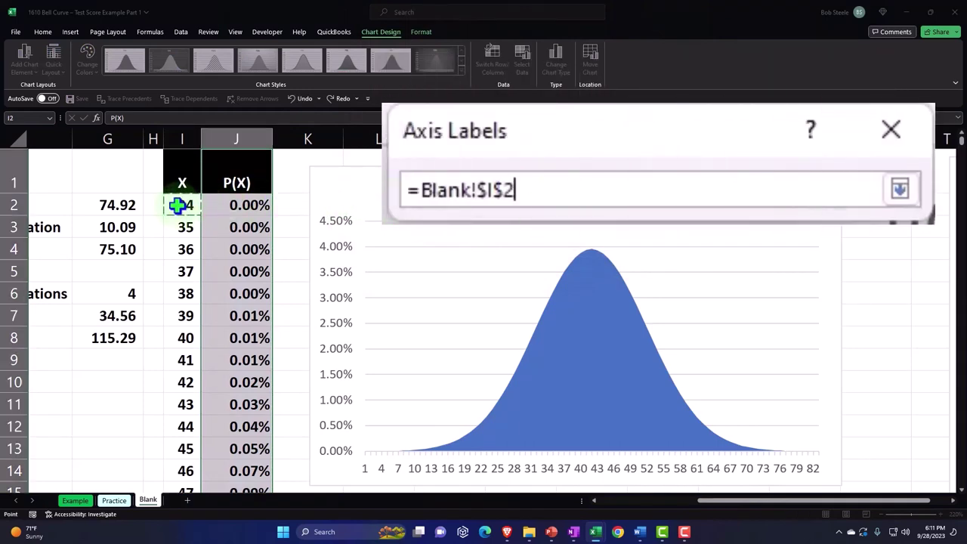
key(ctrl+shift+Down)
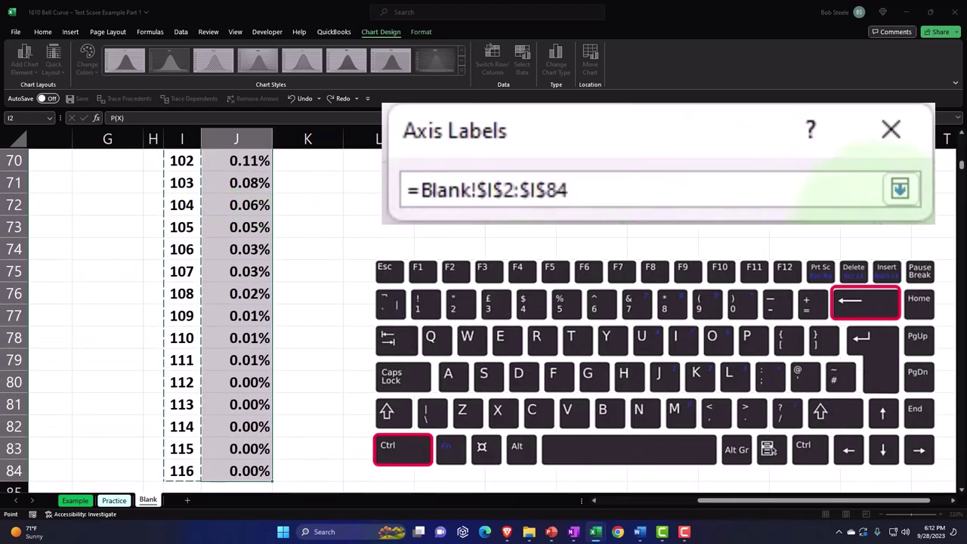
click(900, 191)
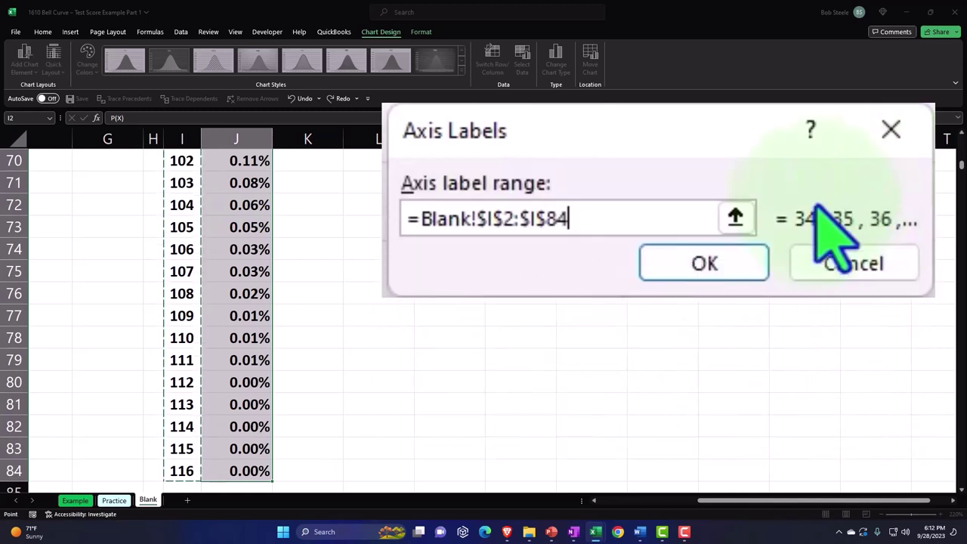
click(752, 261)
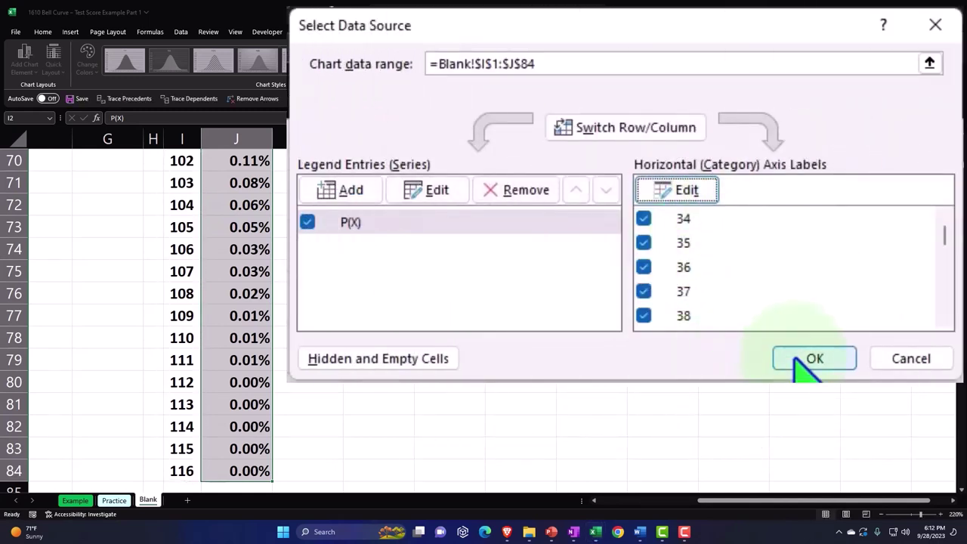
click(799, 361)
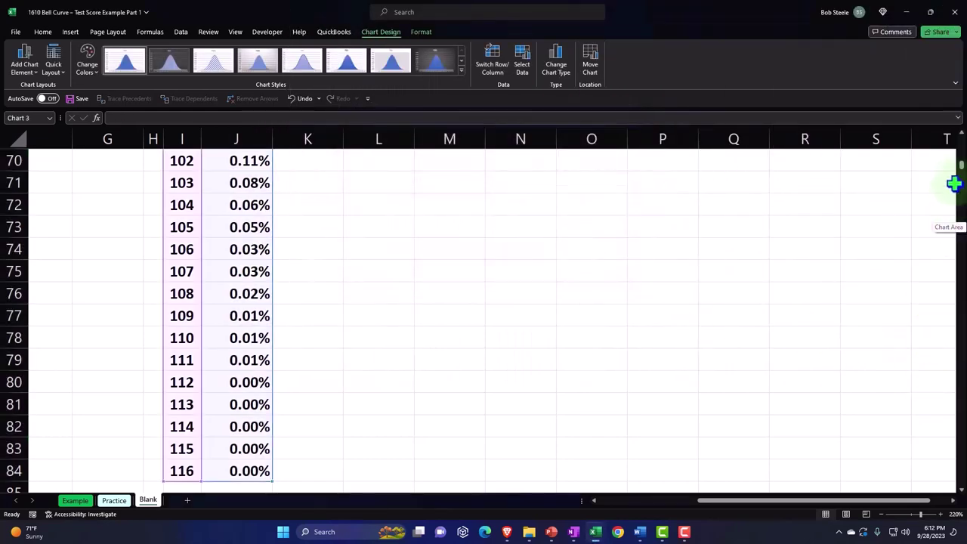
drag(954, 183, 954, 136)
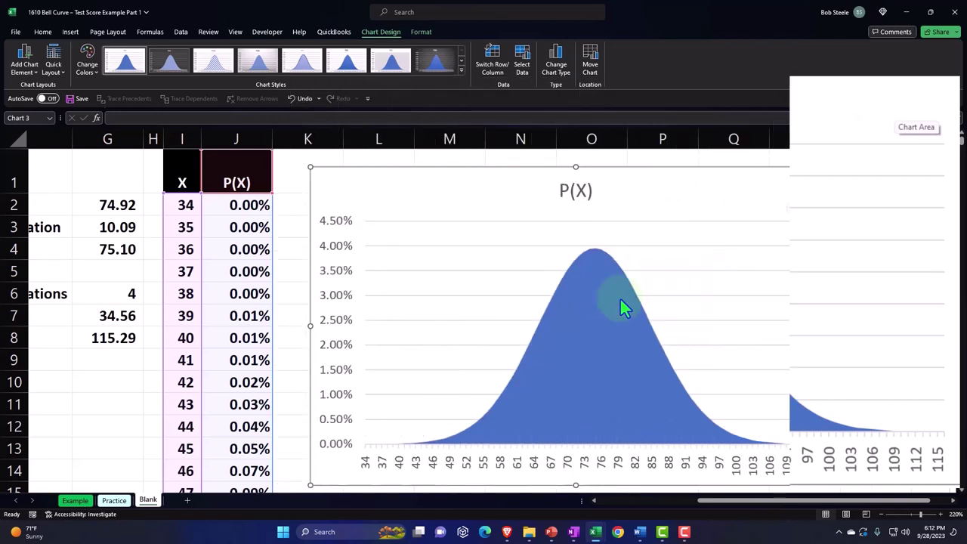
Move the P(X) area chart below the P(X) column chart, starting around cell T35, and compare it with the charts above.
drag(386, 189, 689, 333)
drag(612, 305, 770, 445)
scroll(719, 265, down, 1)
scroll(799, 326, down, 1)
drag(799, 326, 855, 443)
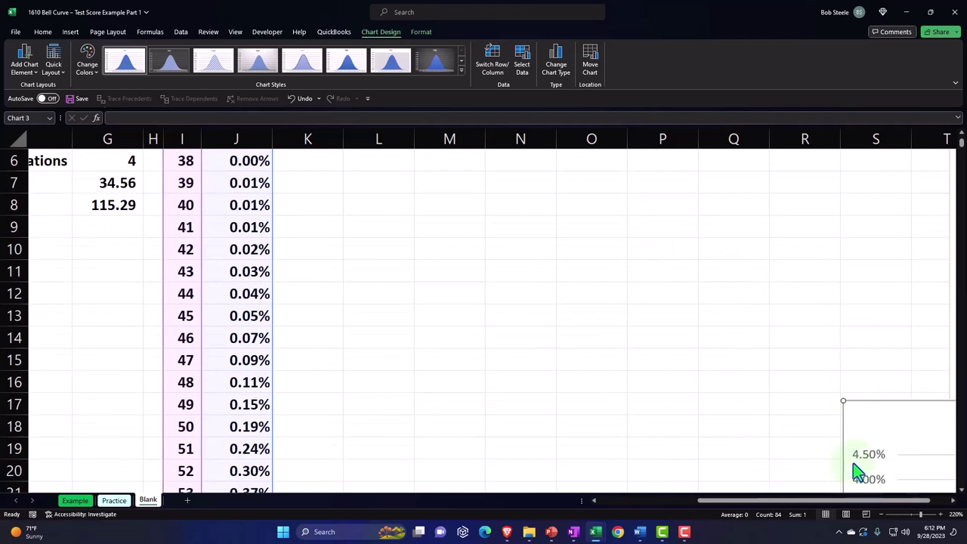
drag(849, 502, 890, 514)
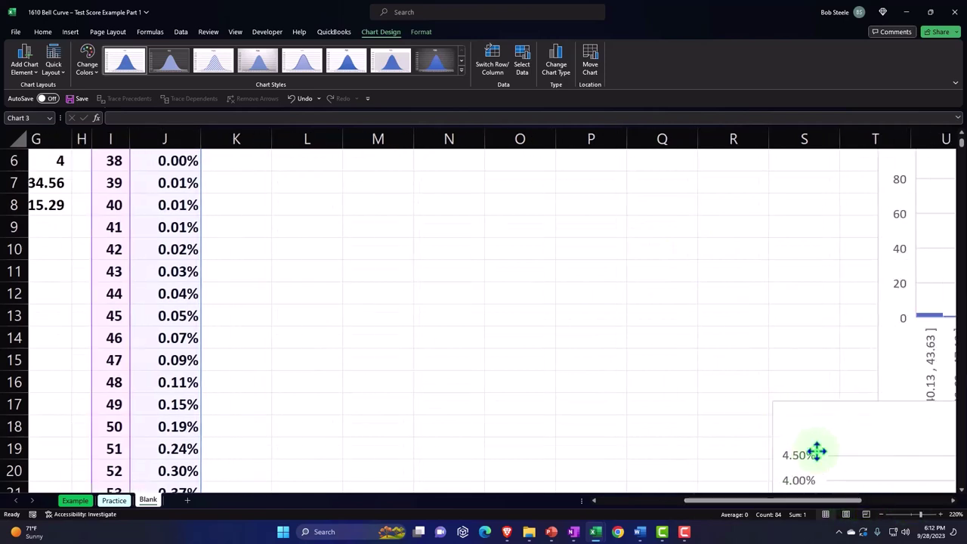
scroll(778, 306, down, 2)
drag(794, 305, 854, 467)
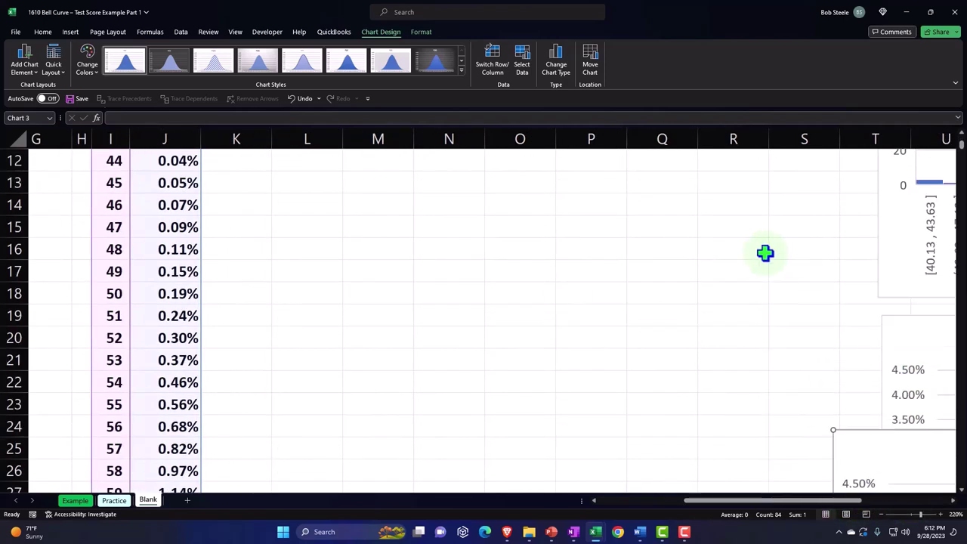
scroll(774, 272, down, 4)
drag(793, 502, 918, 492)
drag(439, 186, 484, 405)
scroll(535, 365, up, 1)
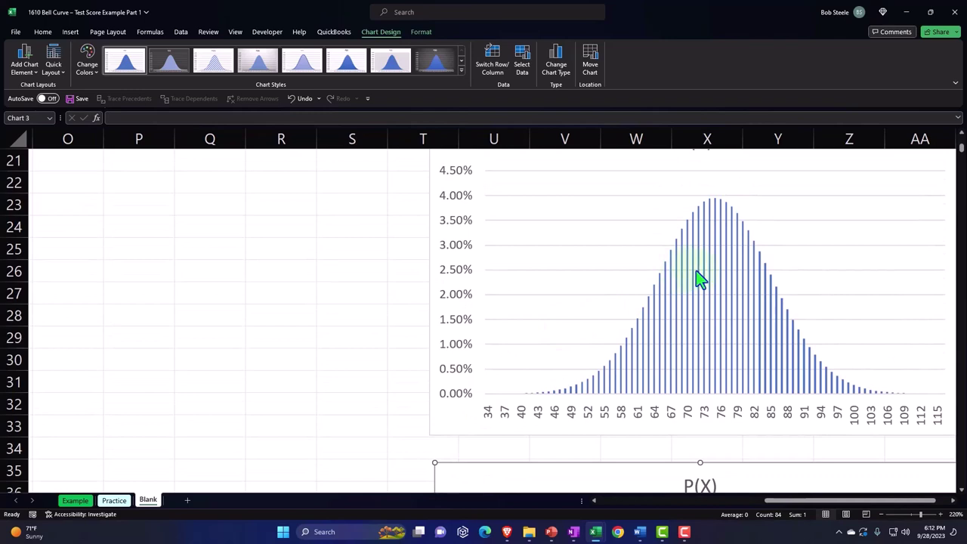
scroll(699, 278, down, 4)
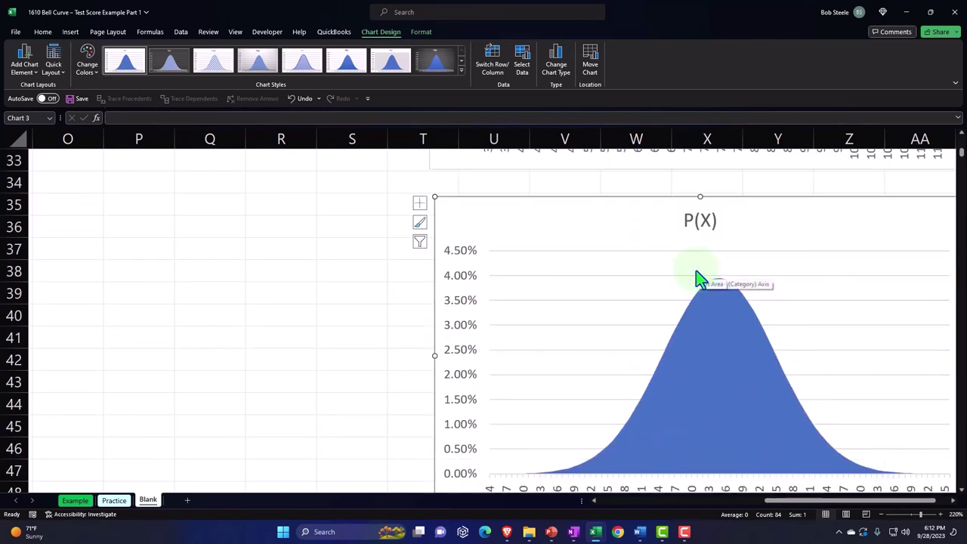
scroll(697, 274, up, 10)
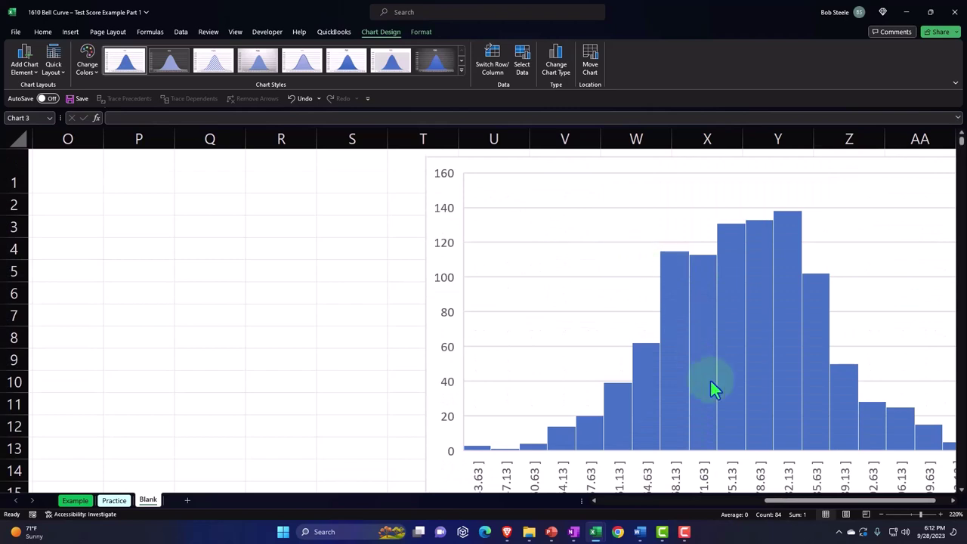
Enter the header "Actual Frequency" in K1, beside the P(X) column.
drag(800, 511, 673, 517)
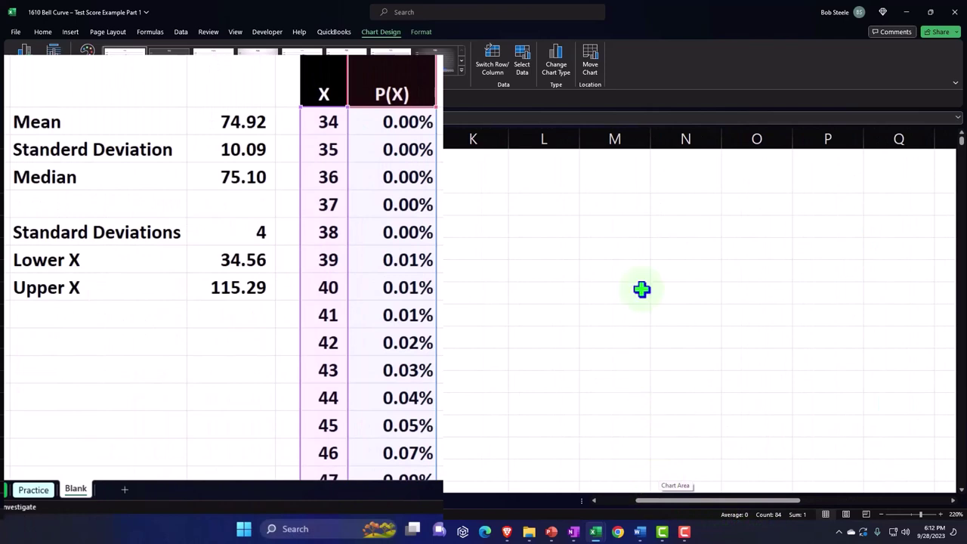
click(472, 173)
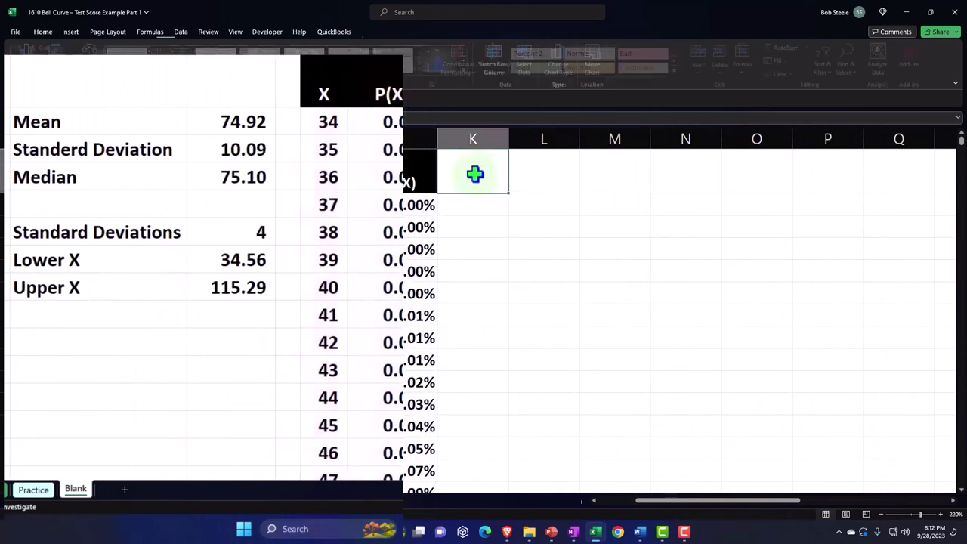
text(Actual)
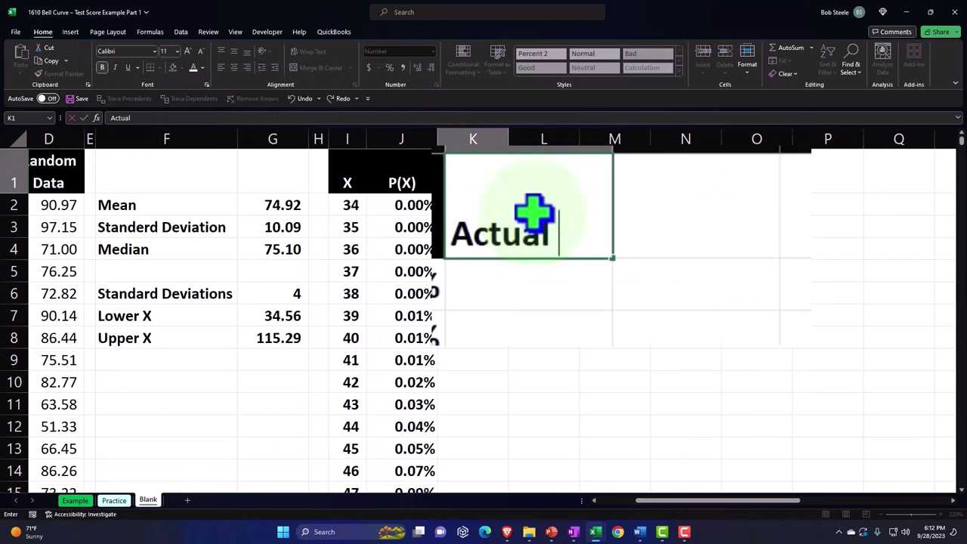
text( Fre)
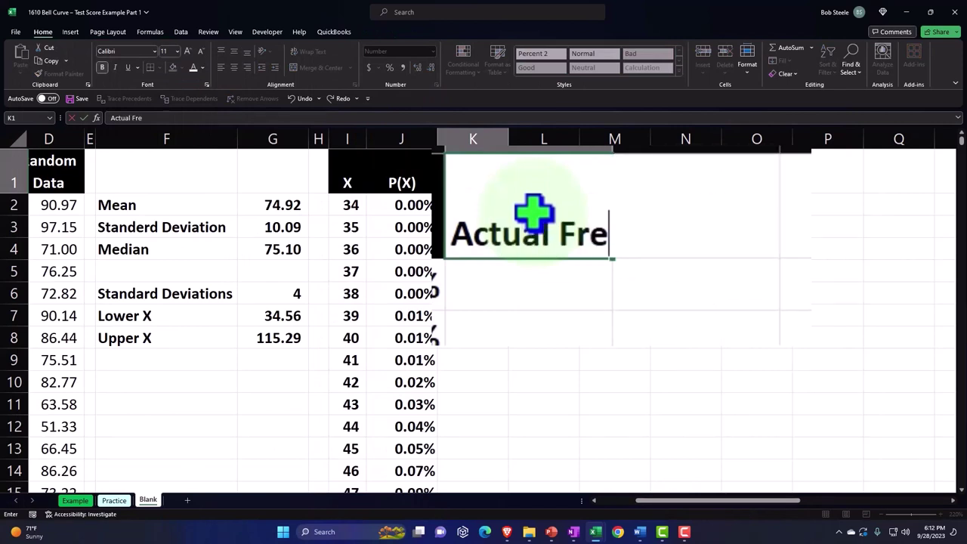
text(quency)
key(Return)
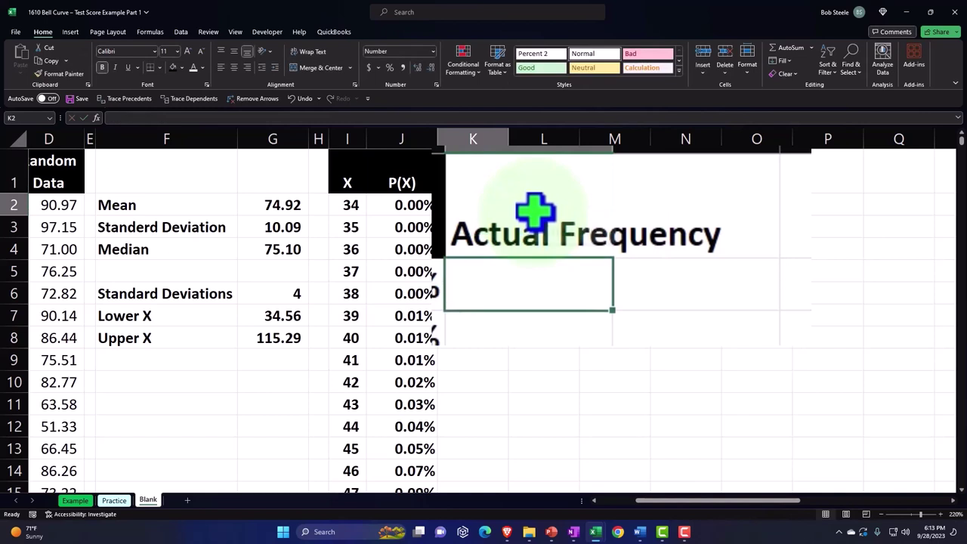
Run a spelling check on the "Actual Frequency" header in K1:L1.
click(504, 183)
drag(514, 181, 521, 182)
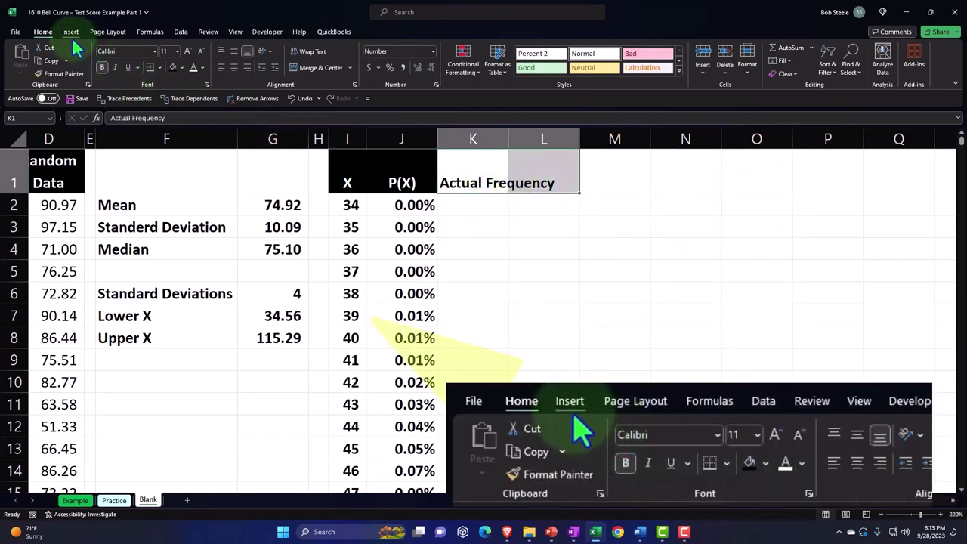
click(208, 32)
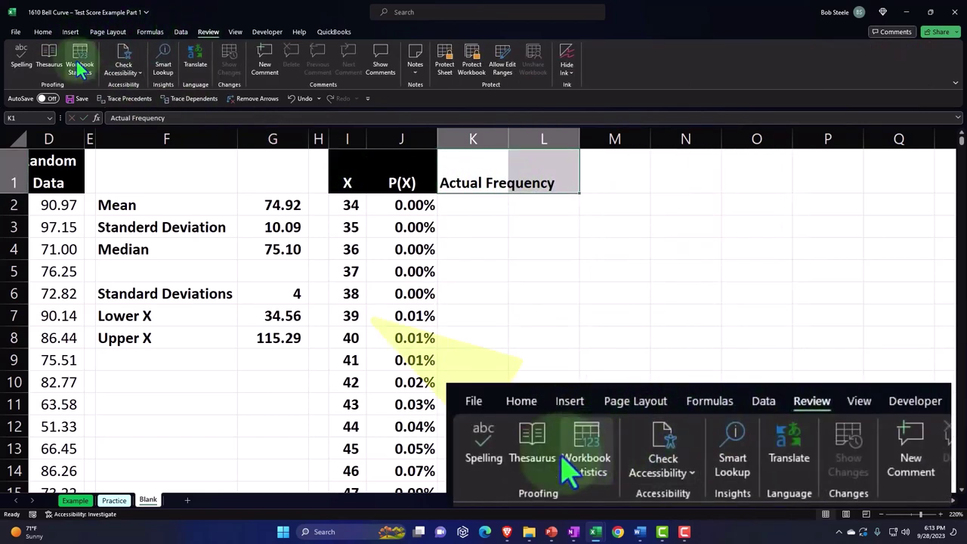
click(21, 60)
click(487, 291)
click(540, 255)
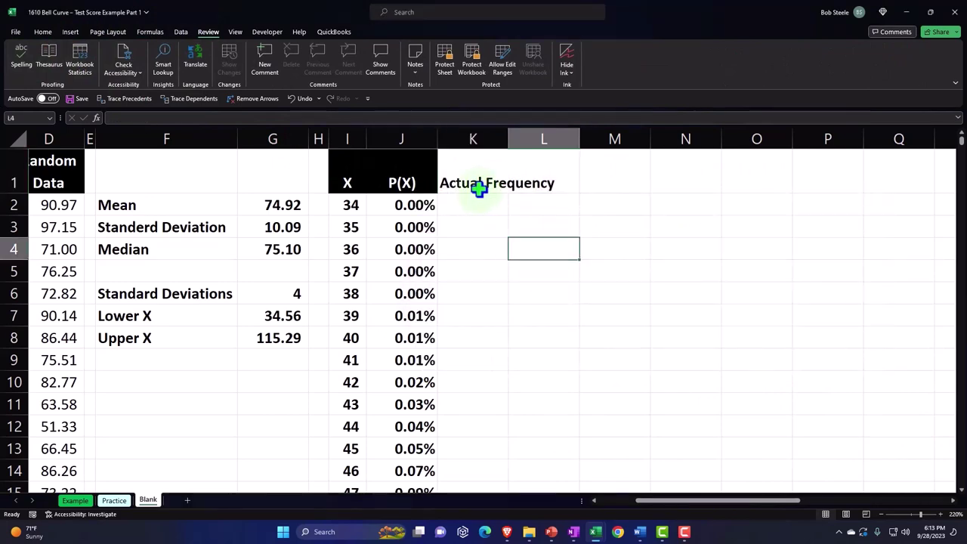
Format the K1 "Actual Frequency" header with black fill, white font, wrapped and centred text, and widen column K to fit it.
click(473, 183)
click(42, 32)
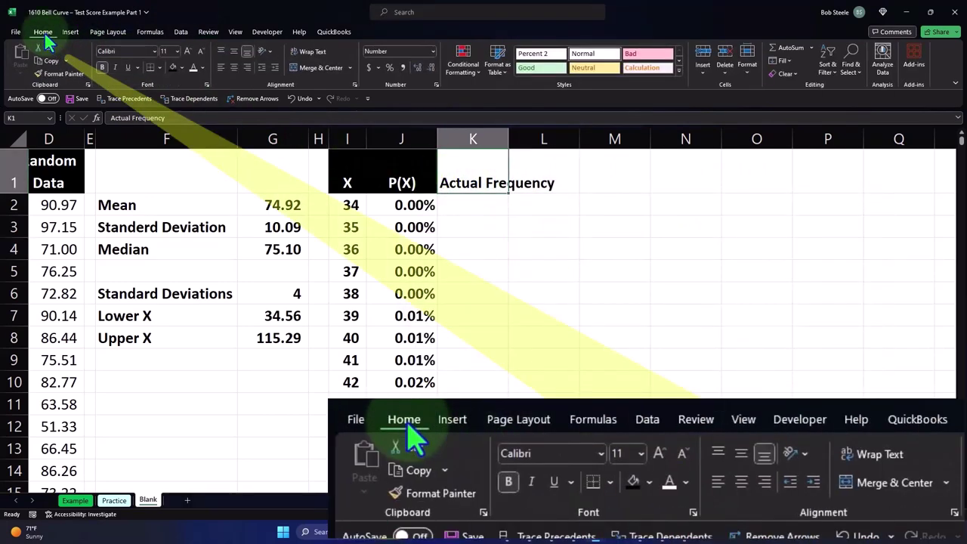
click(174, 68)
click(193, 67)
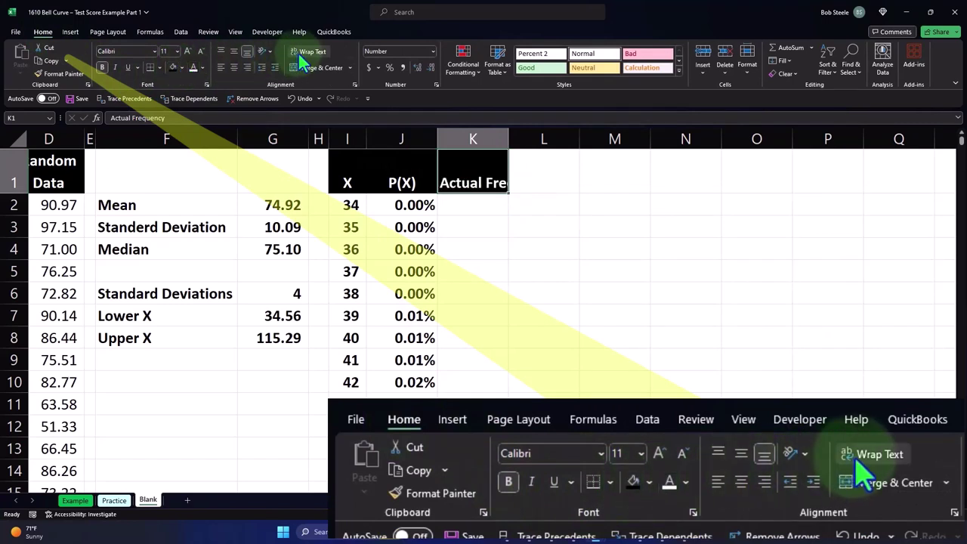
click(300, 51)
click(234, 68)
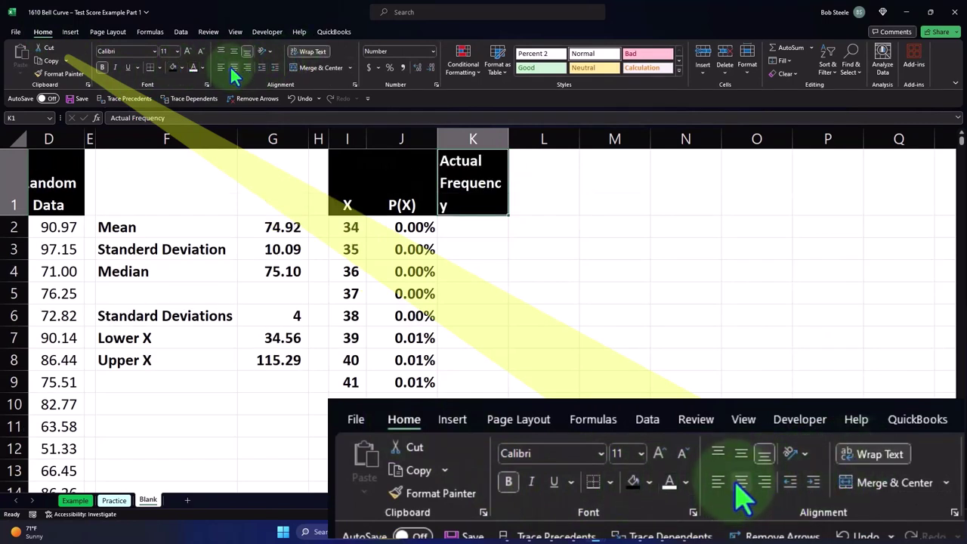
drag(509, 138, 517, 131)
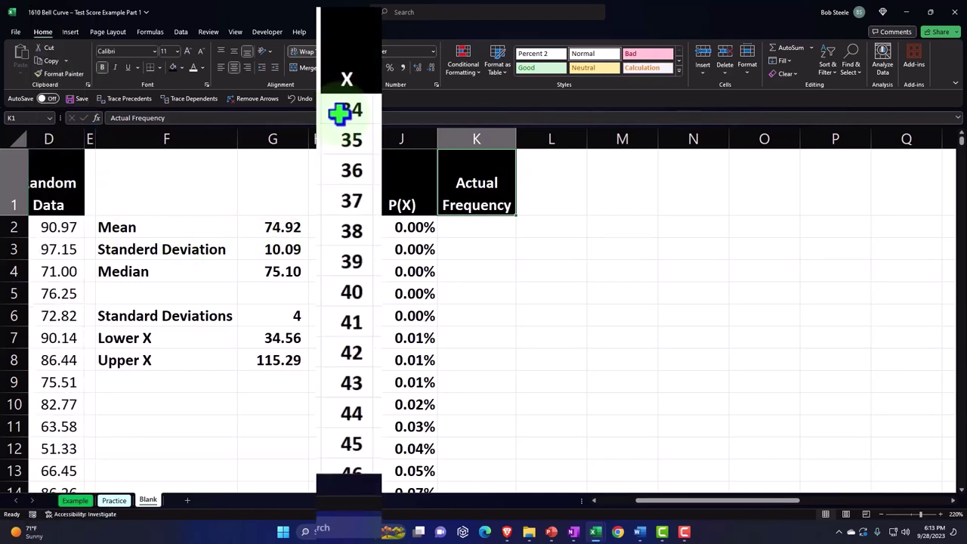
Enter =FREQUENCY(D2:D1001,I2:I84) in K2 to count the random scores in each X bin.
click(463, 231)
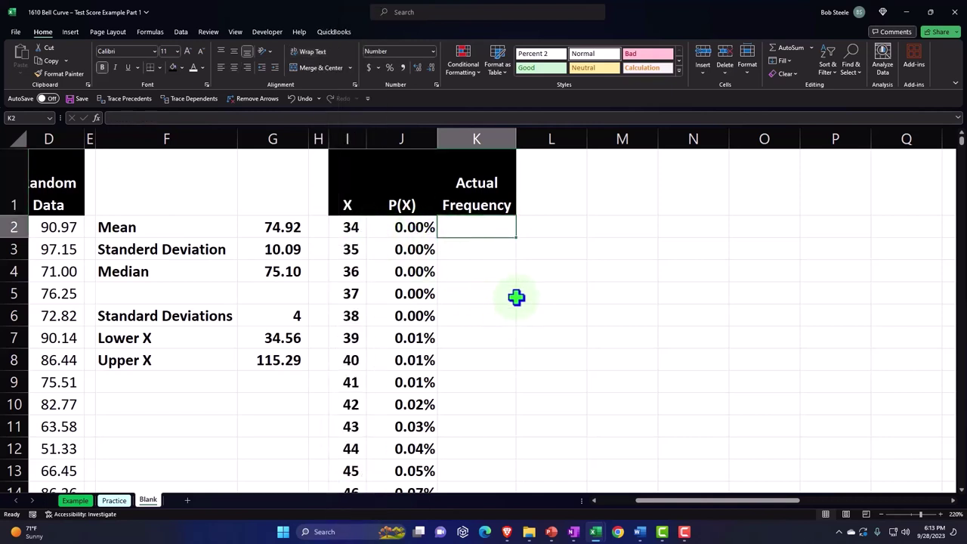
text(=)
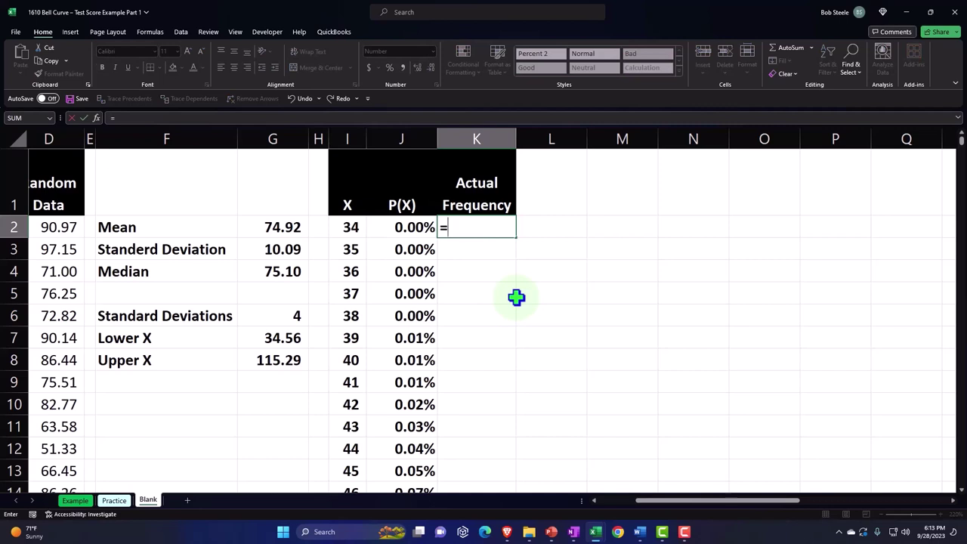
text(fre)
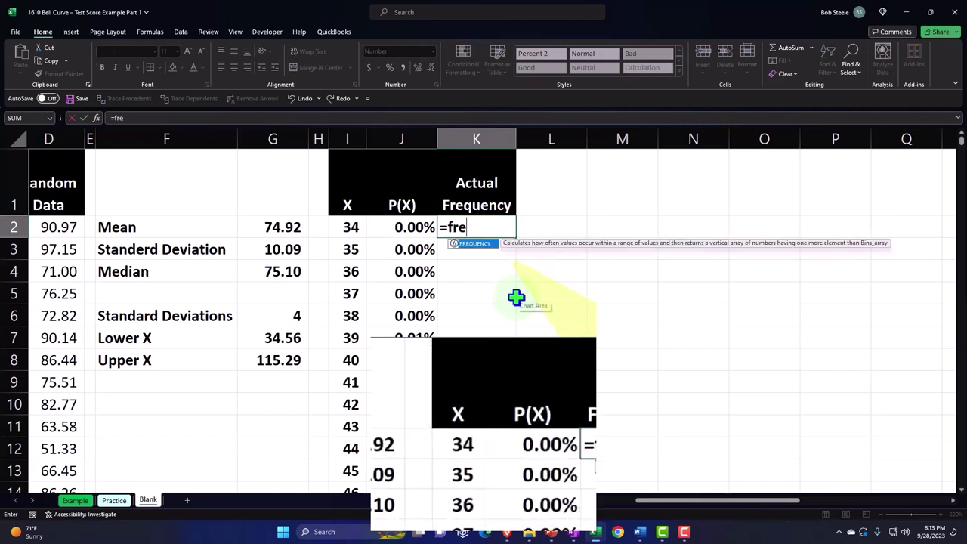
key(Tab)
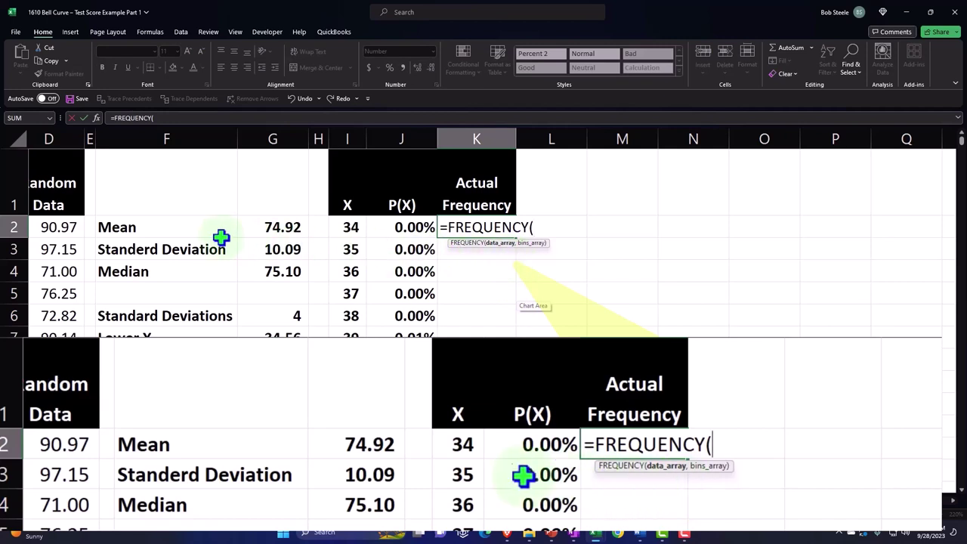
click(66, 227)
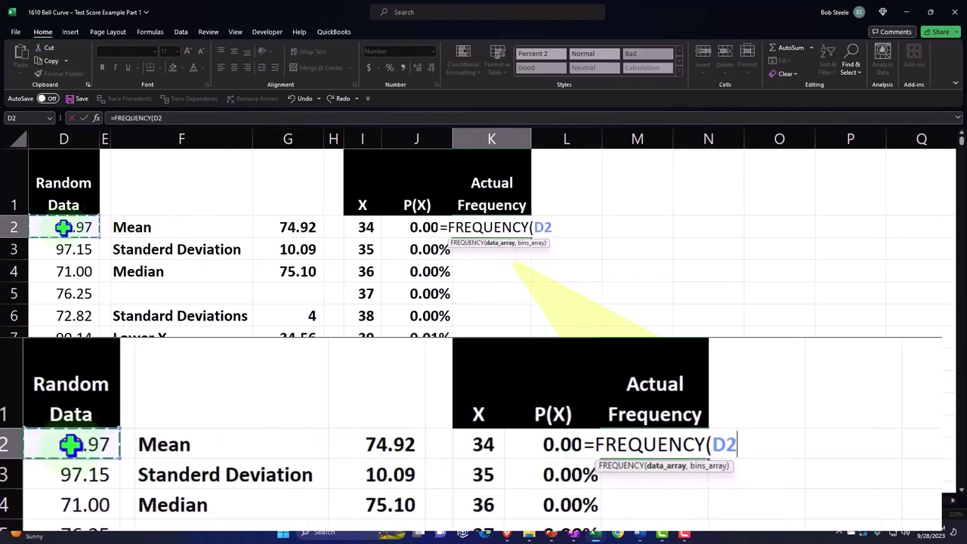
key(ctrl+shift+Down)
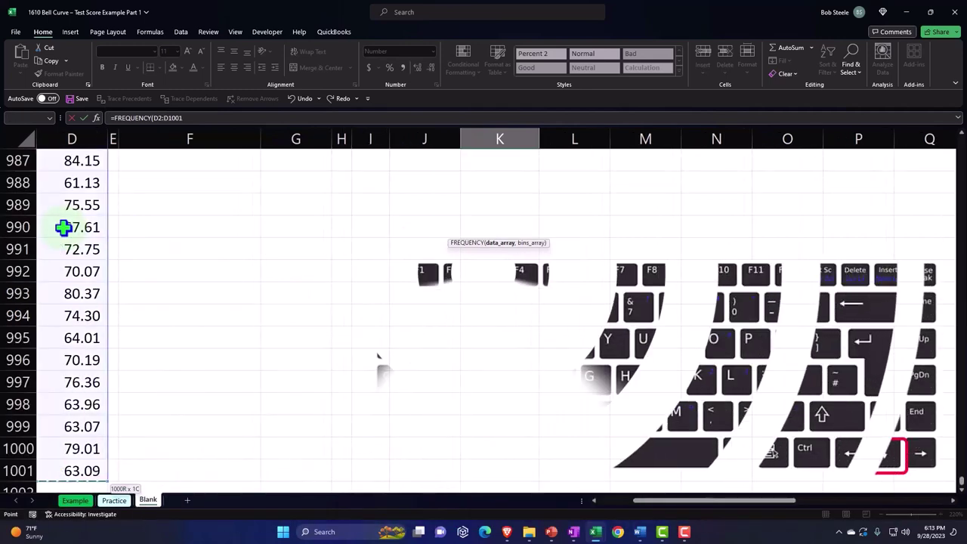
key(ctrl+BackSpace)
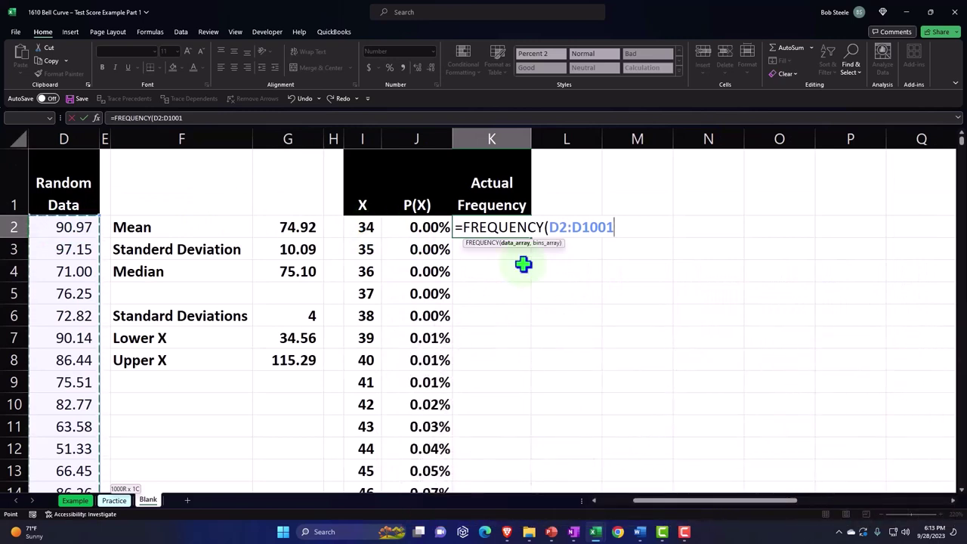
text(,)
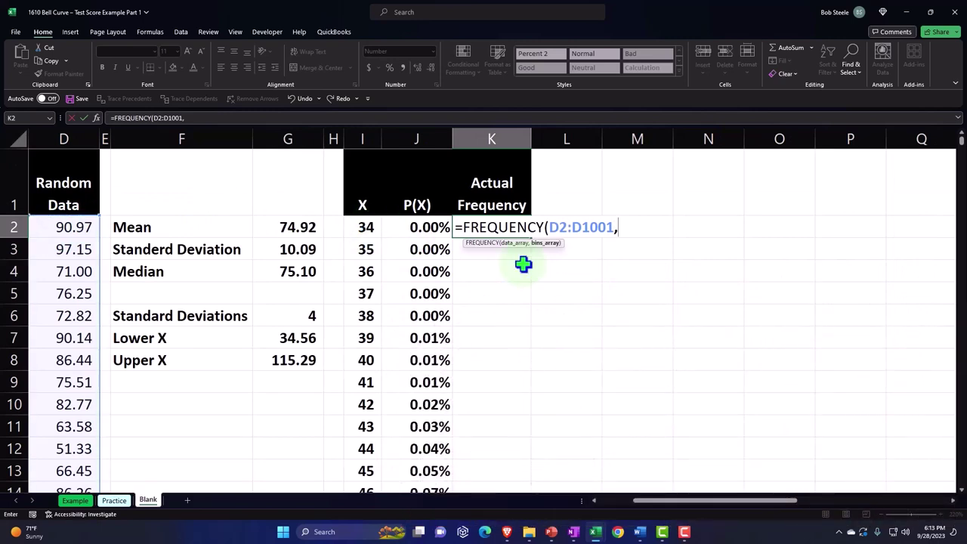
click(369, 225)
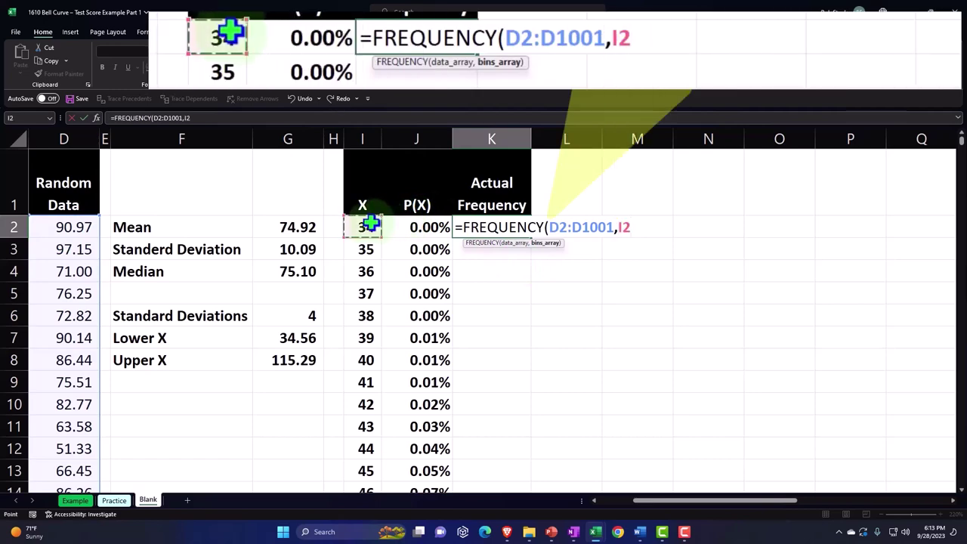
key(ctrl+shift+Down)
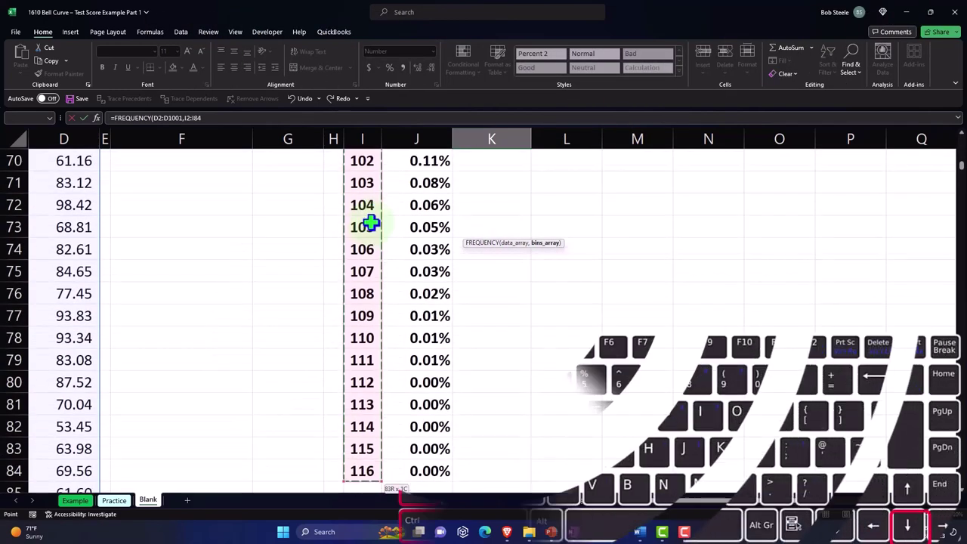
key(ctrl+BackSpace)
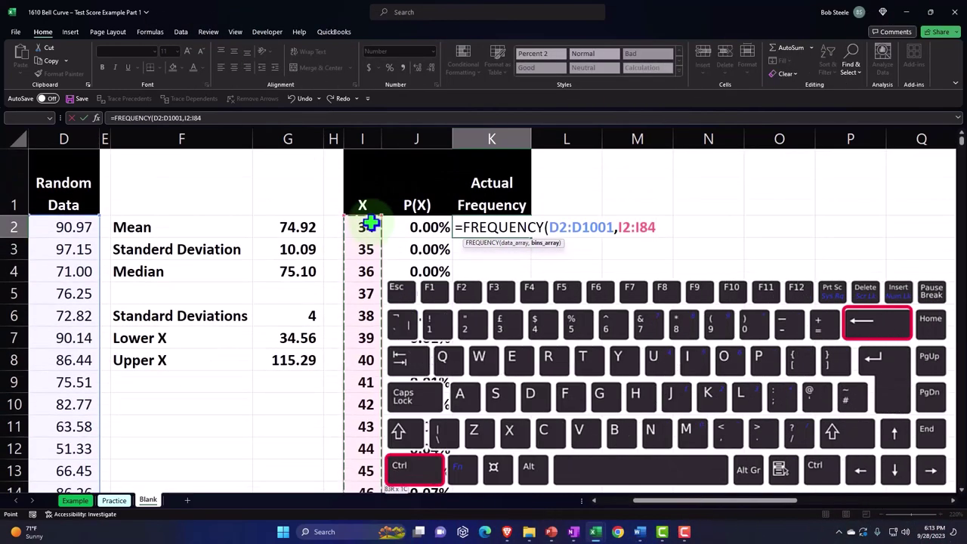
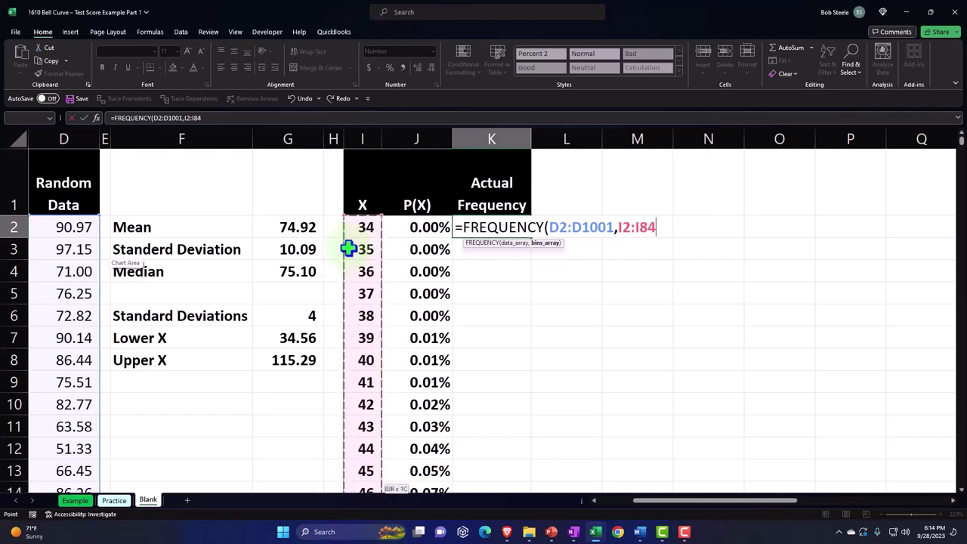
key(Return)
Review the frequency results in column K and shorten the bins range in the K2 formula to I2:I83.
scroll(478, 277, down, 3)
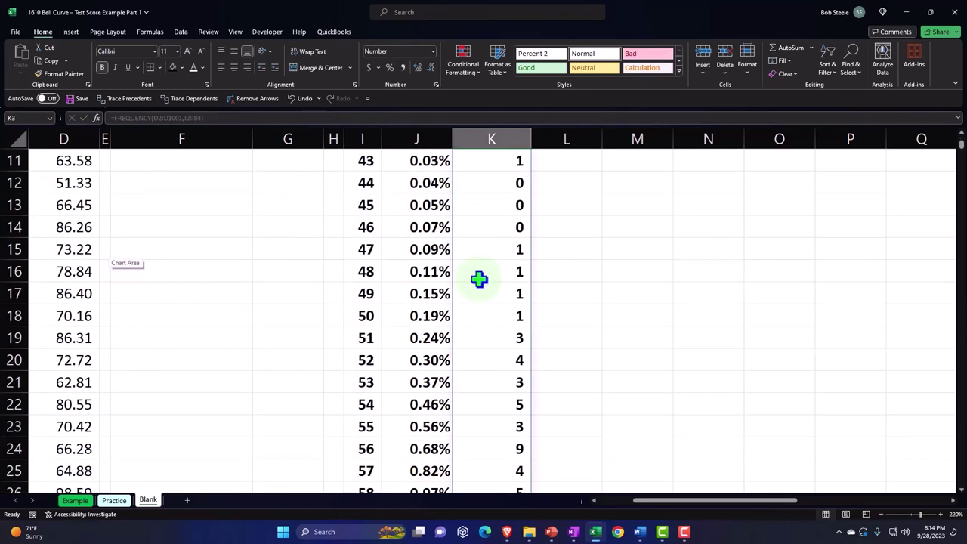
scroll(478, 279, down, 20)
scroll(497, 229, up, 1)
scroll(497, 229, up, 20)
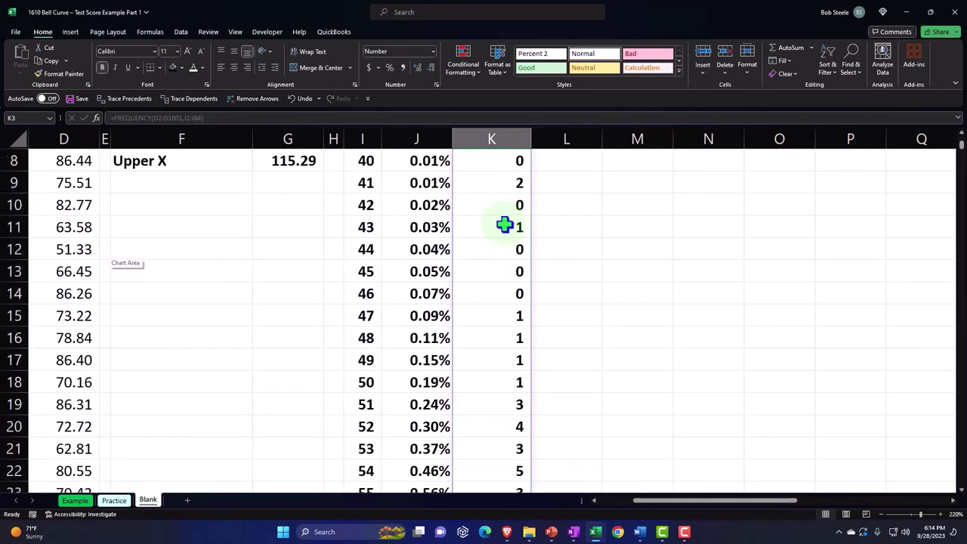
double_click(505, 226)
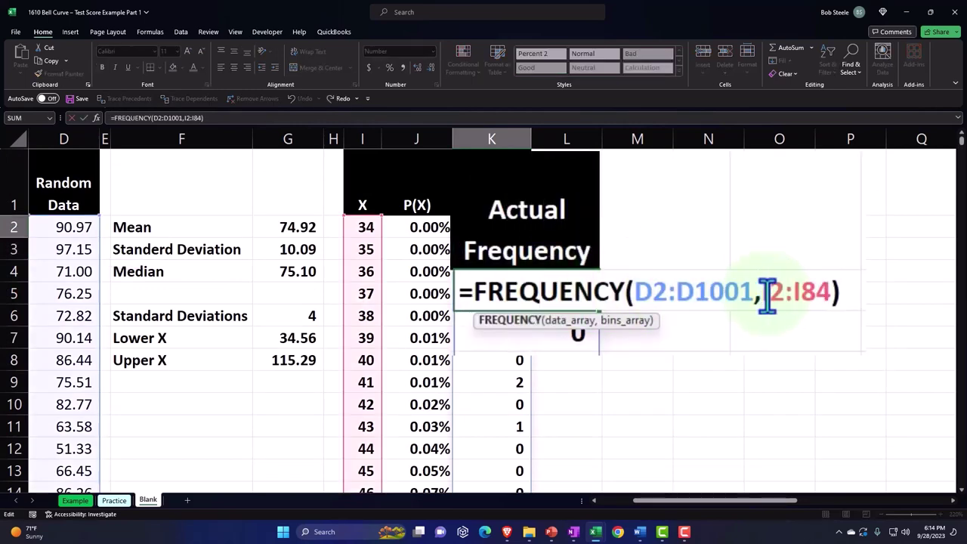
click(832, 289)
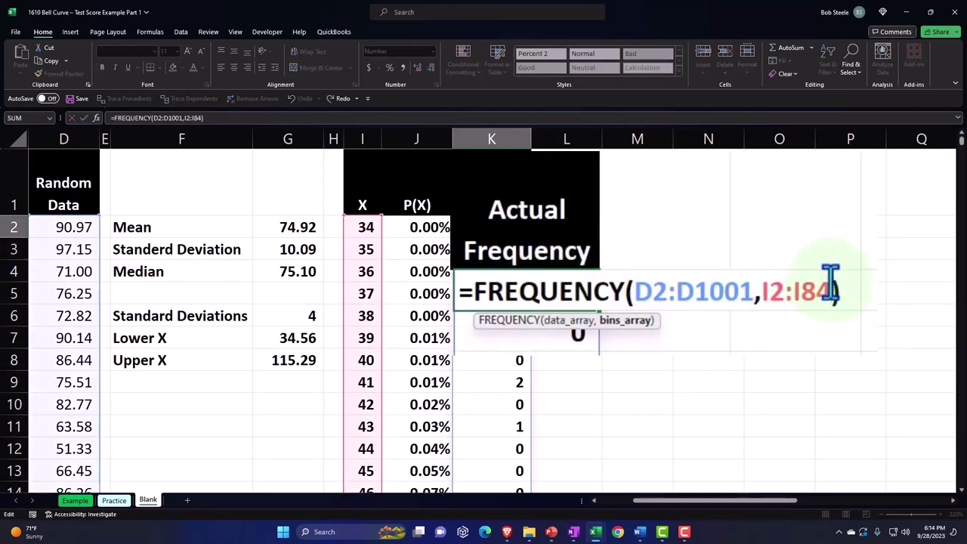
key(Escape)
Label I85 "Total", sum the P(X) values J2:J84 in J85, and format that sum as a percentage.
scroll(663, 249, down, 9)
scroll(665, 250, down, 18)
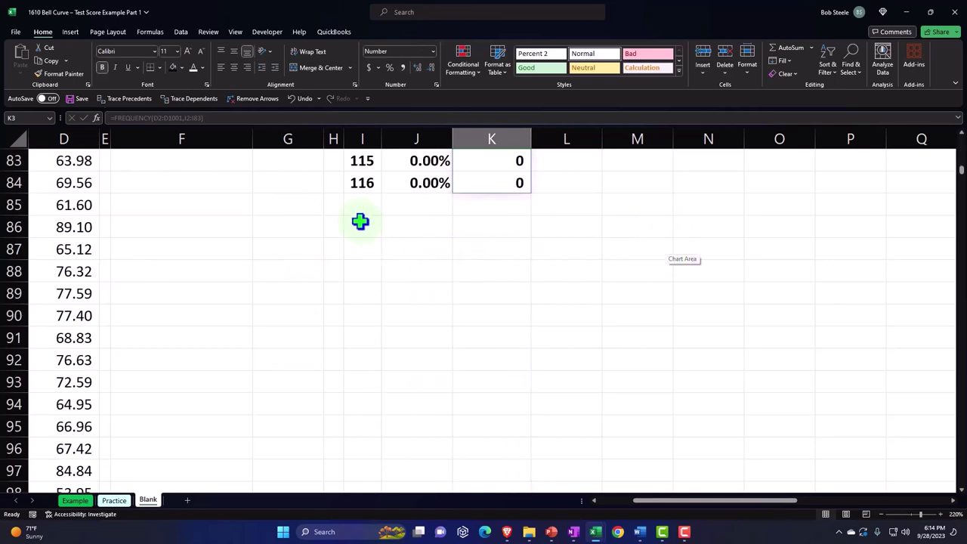
click(360, 205)
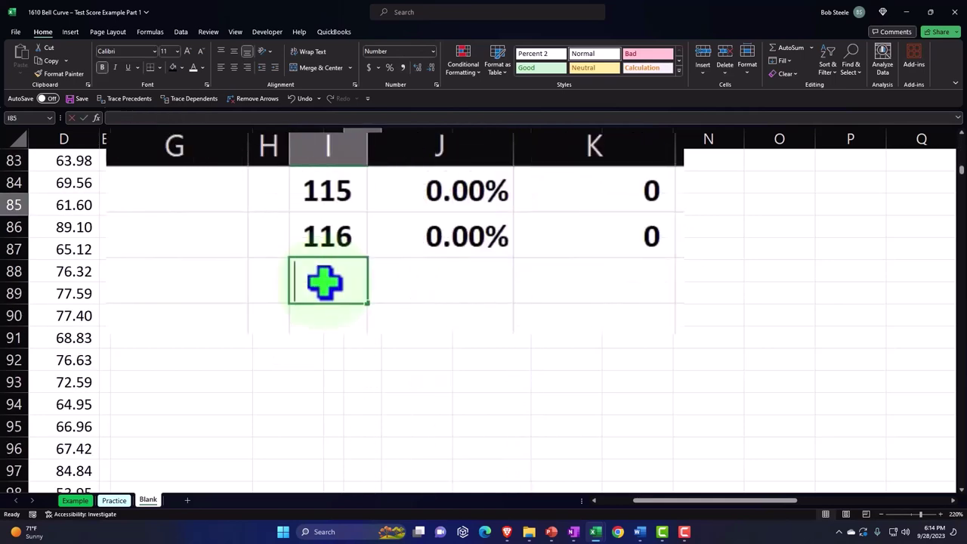
text(Total)
key(Tab)
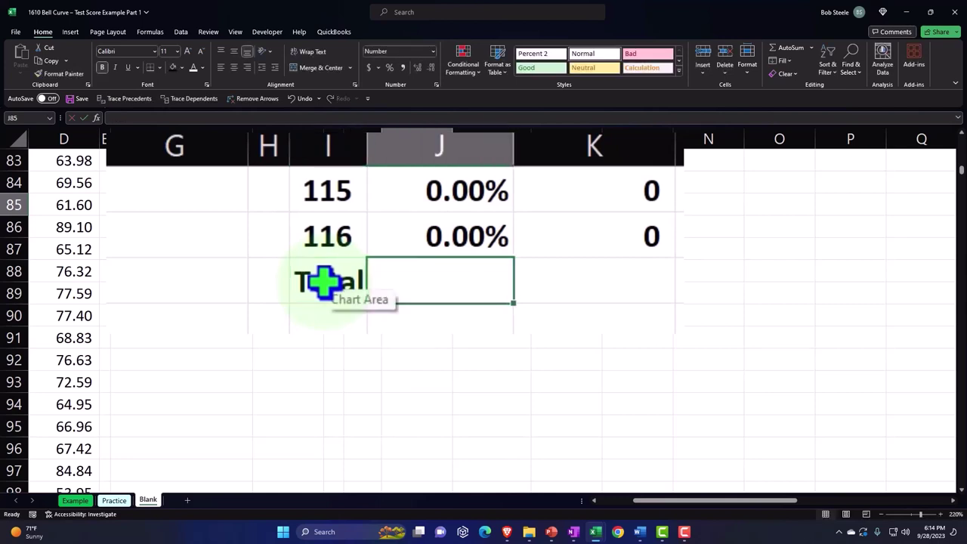
key(alt+equal)
key(Return)
key(Up)
key(Right)
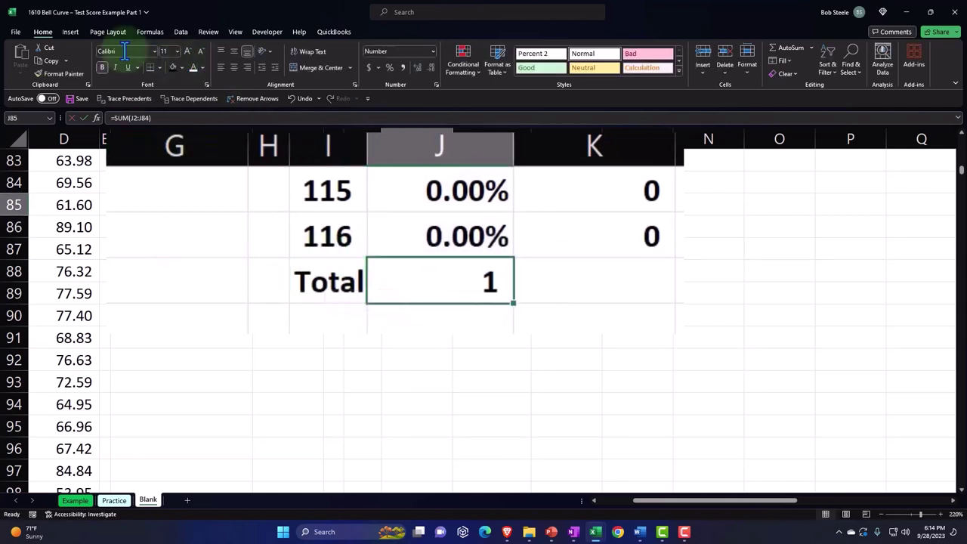
click(390, 68)
Sum the Actual Frequency column in K85 with =SUM(K2#).
click(594, 281)
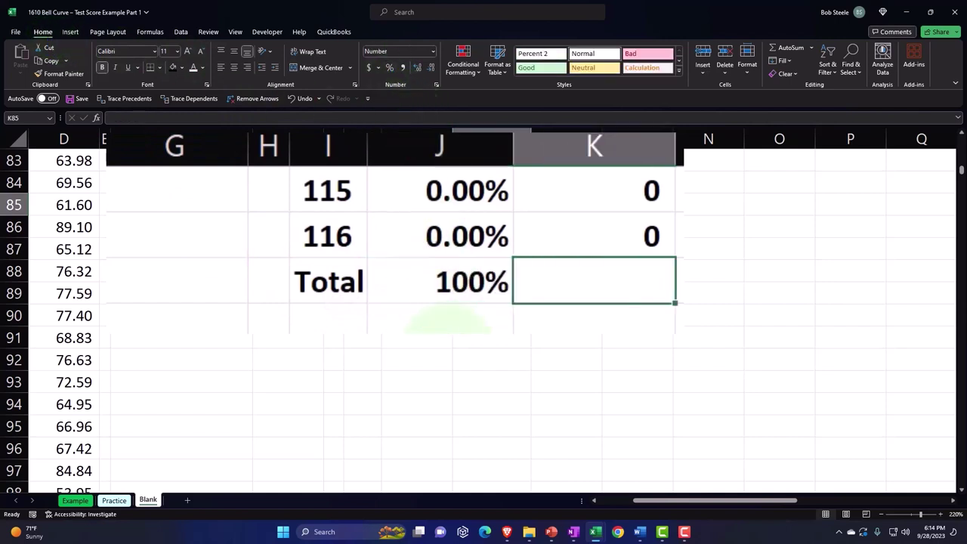
key(alt+equal)
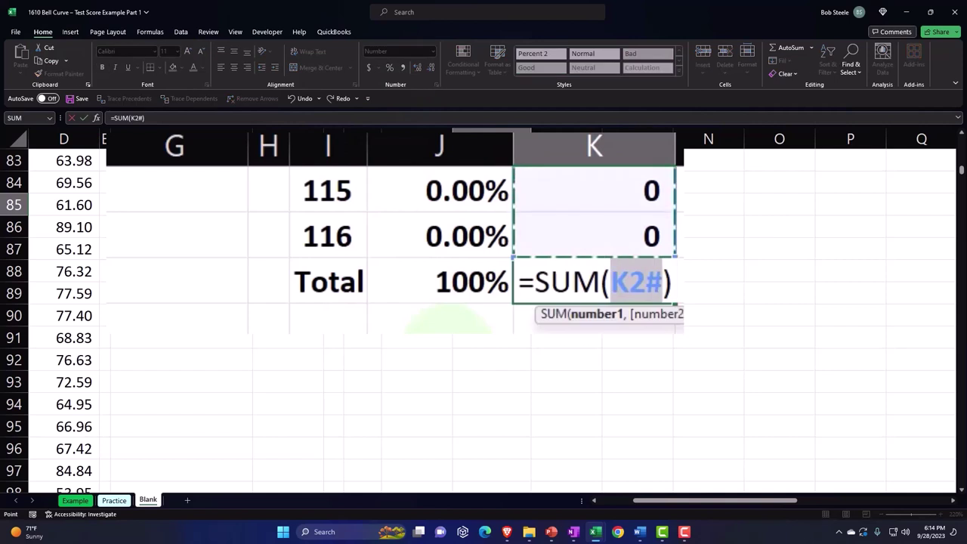
key(Return)
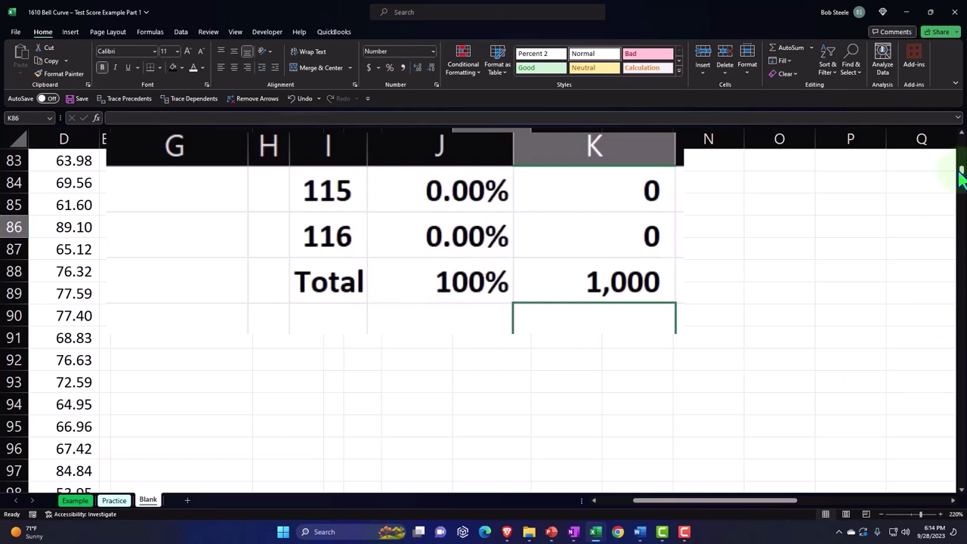
Enter the header "# Total" in L1, beside the Actual Frequency column.
scroll(960, 172, up, 3)
drag(960, 172, 961, 133)
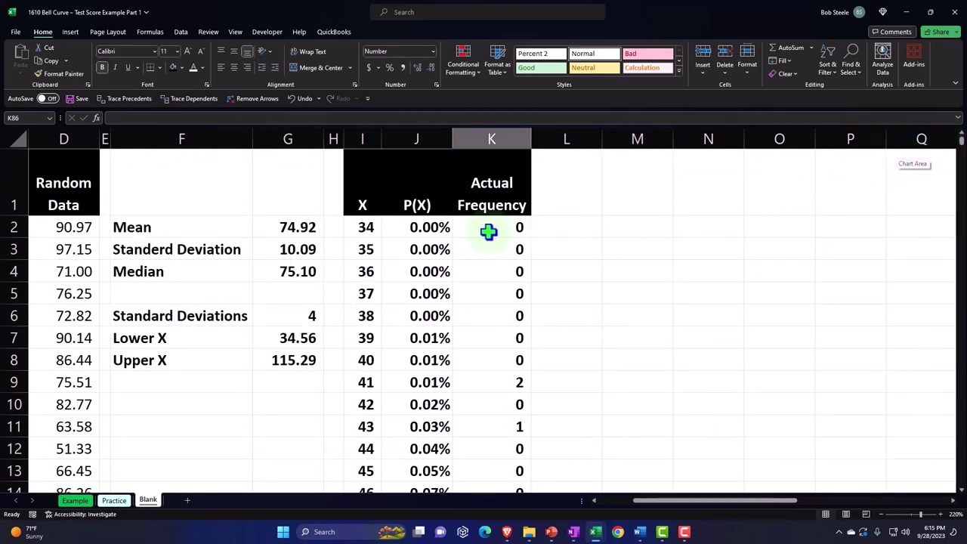
scroll(497, 246, down, 5)
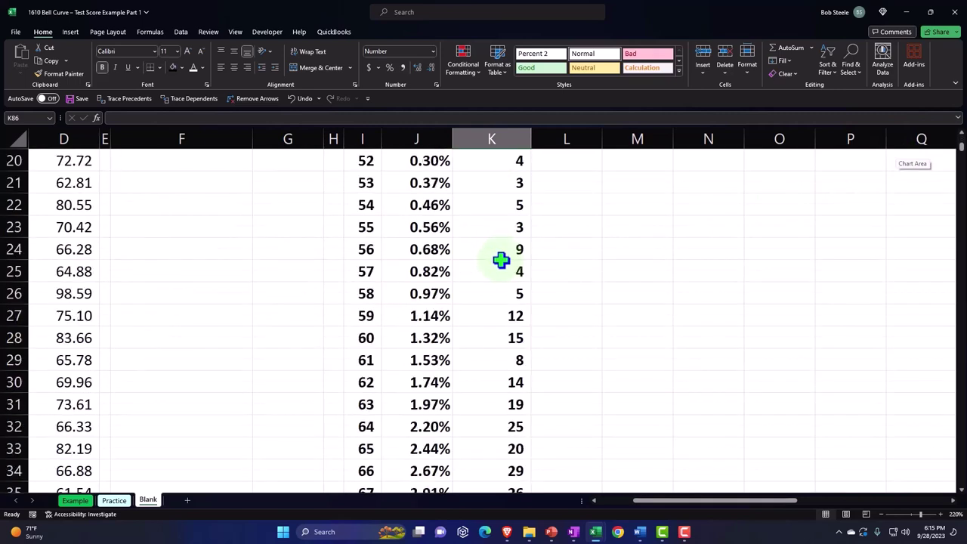
scroll(501, 257, up, 3)
scroll(502, 261, up, 3)
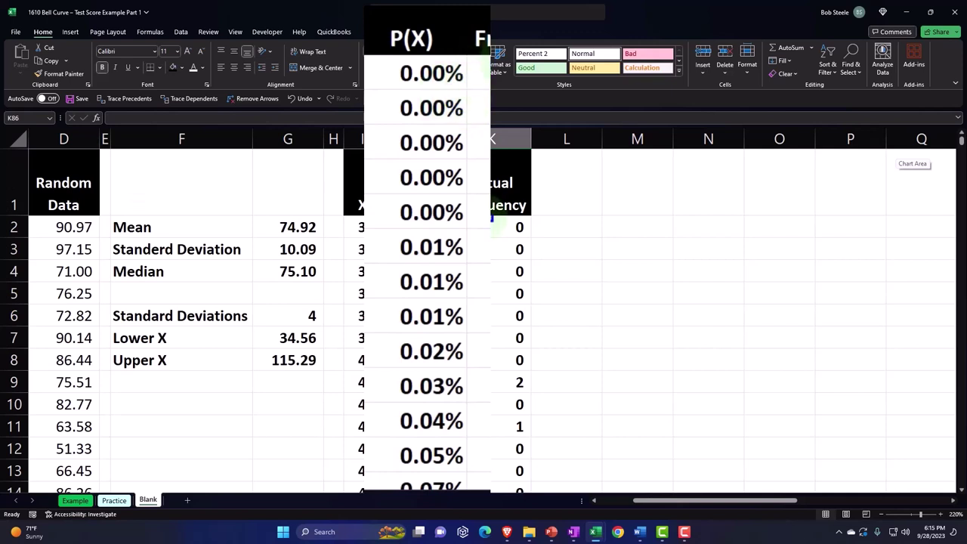
click(498, 196)
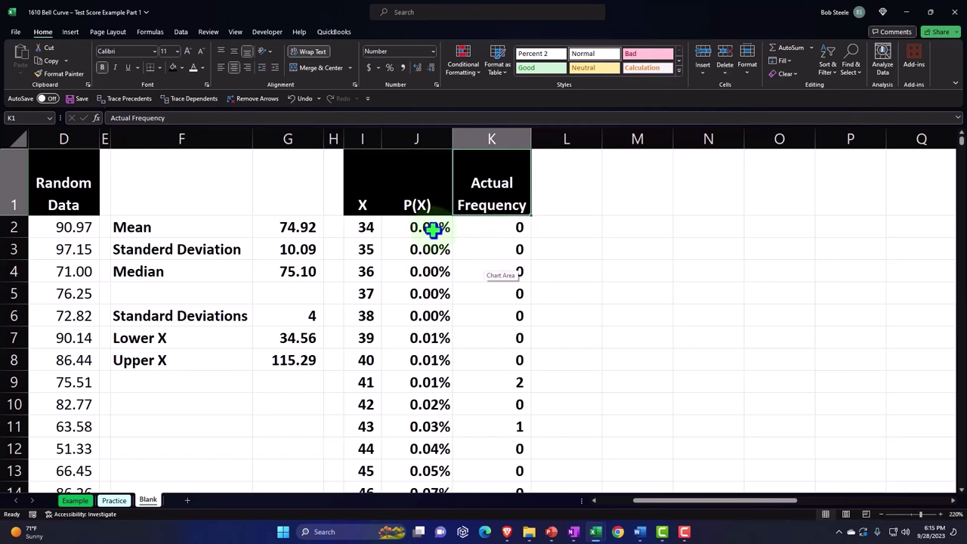
click(552, 198)
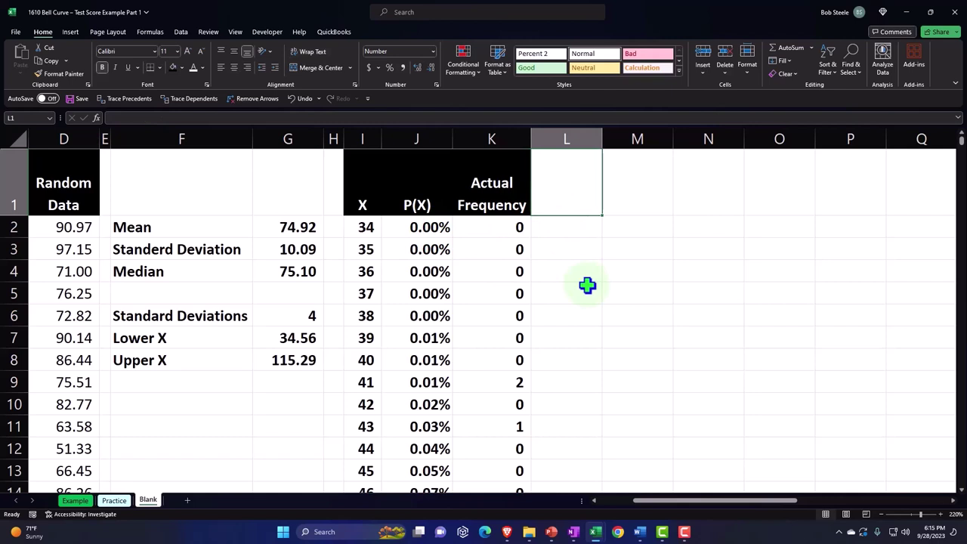
text(# Total)
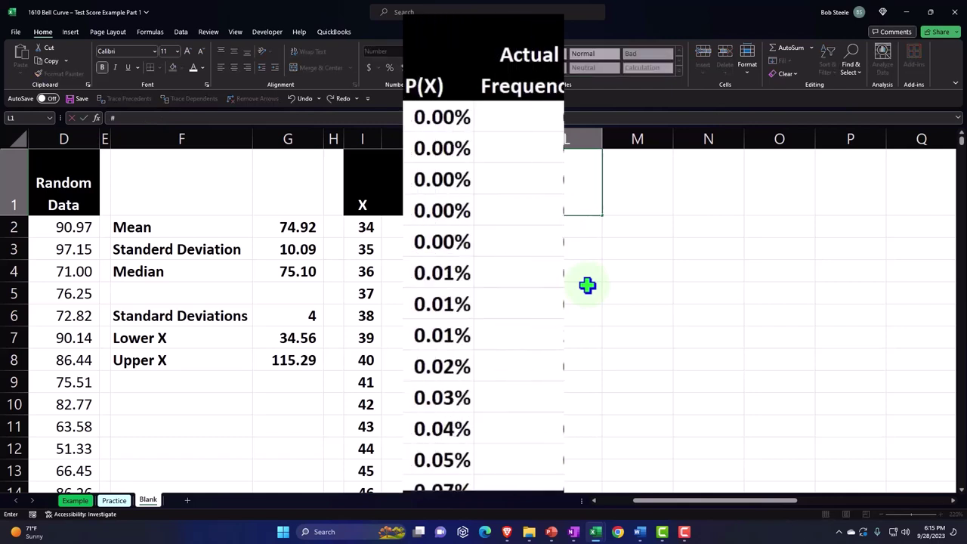
key(Return)
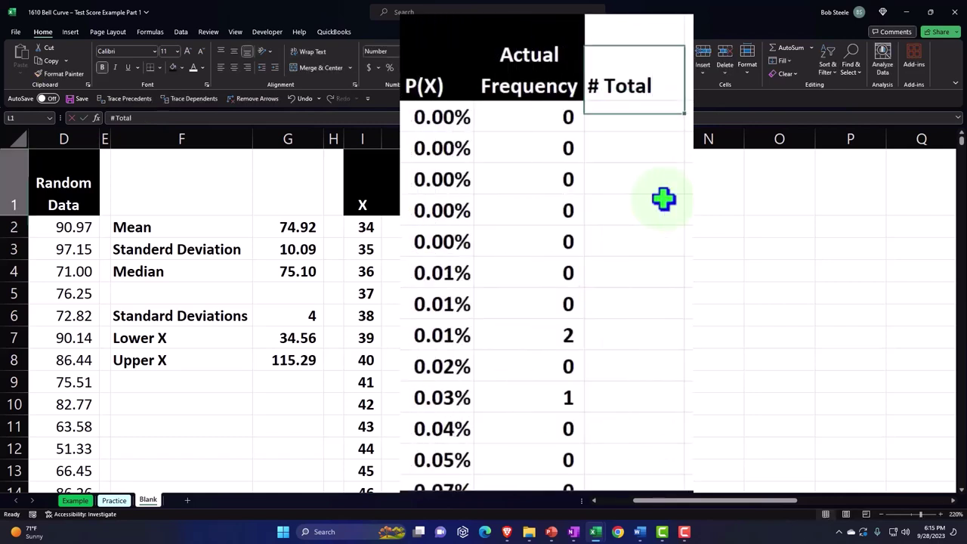
key(Up)
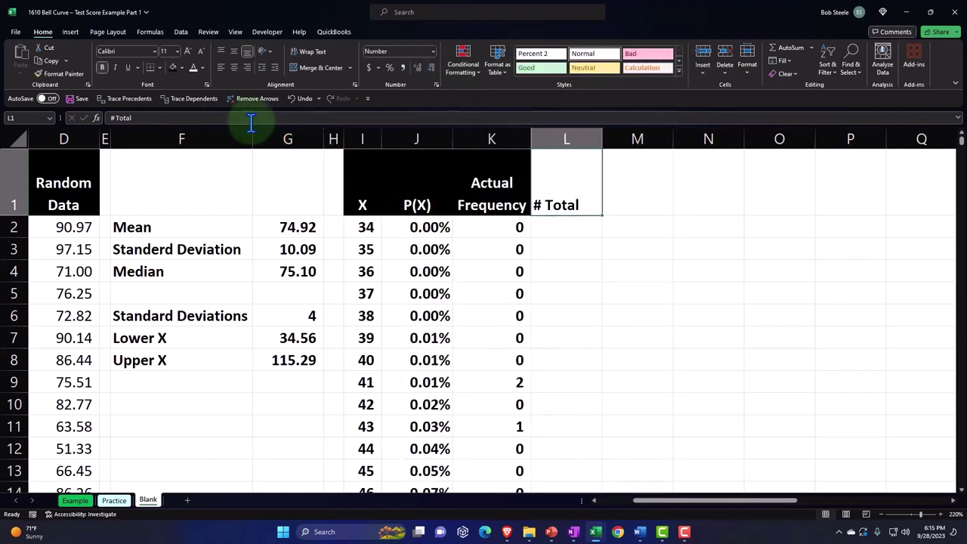
Format the "# Total" header in L1 with black fill, white text and centered alignment.
click(173, 68)
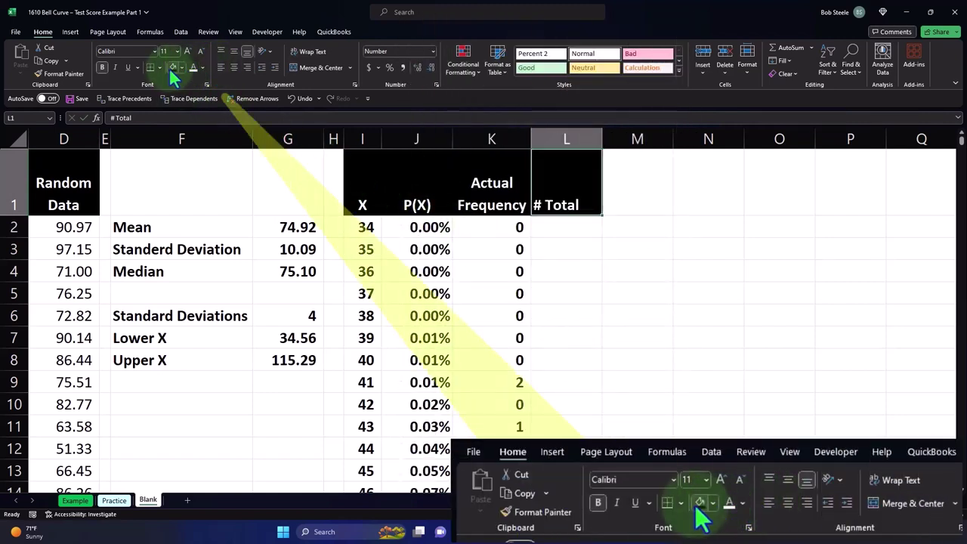
click(235, 68)
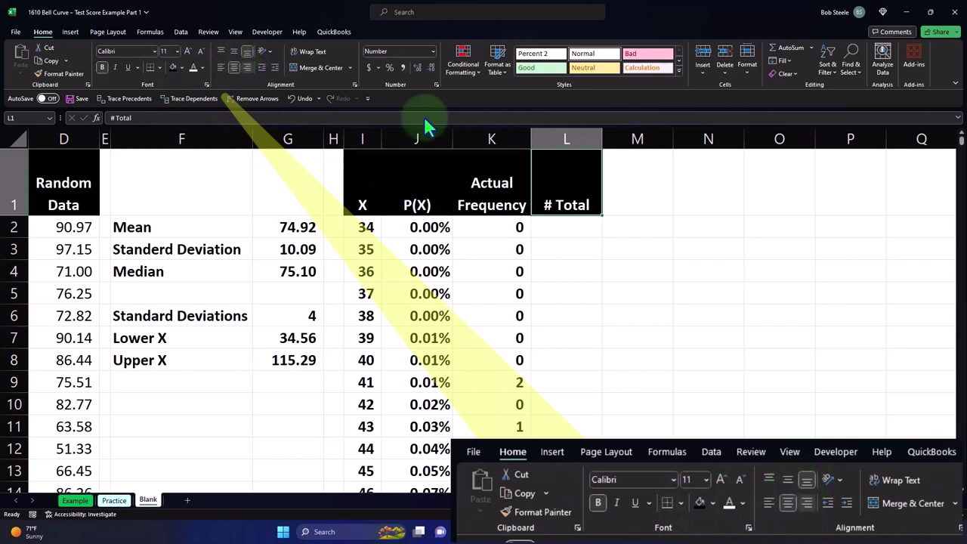
Enter =K2/K85 in L2 to divide the first actual frequency by the total frequency.
click(588, 224)
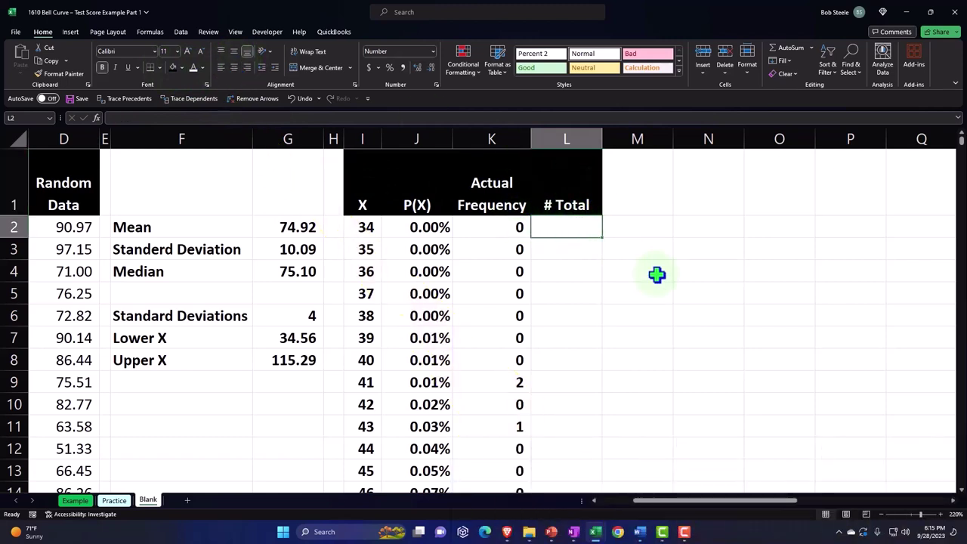
text(=)
key(Left)
text(/)
key(Left)
key(ctrl+shift+Down)
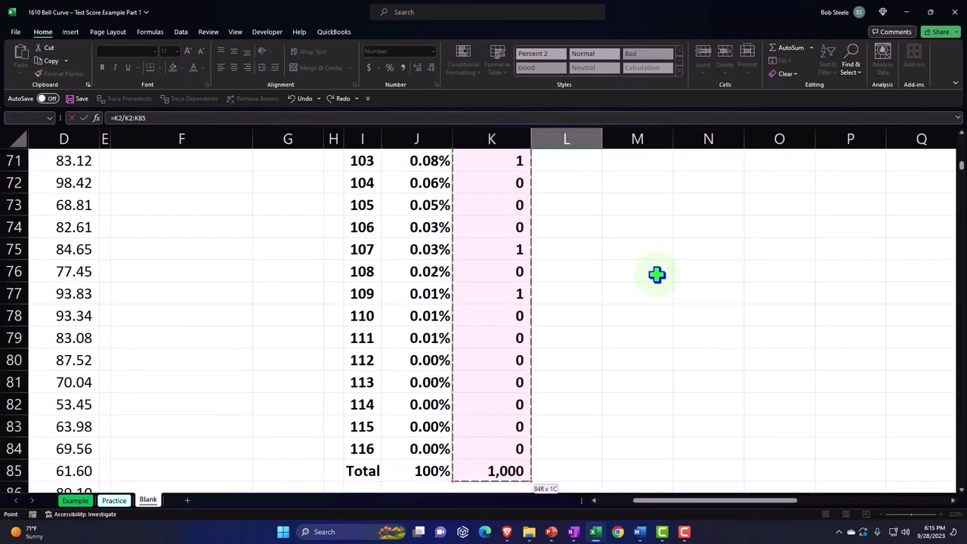
click(517, 471)
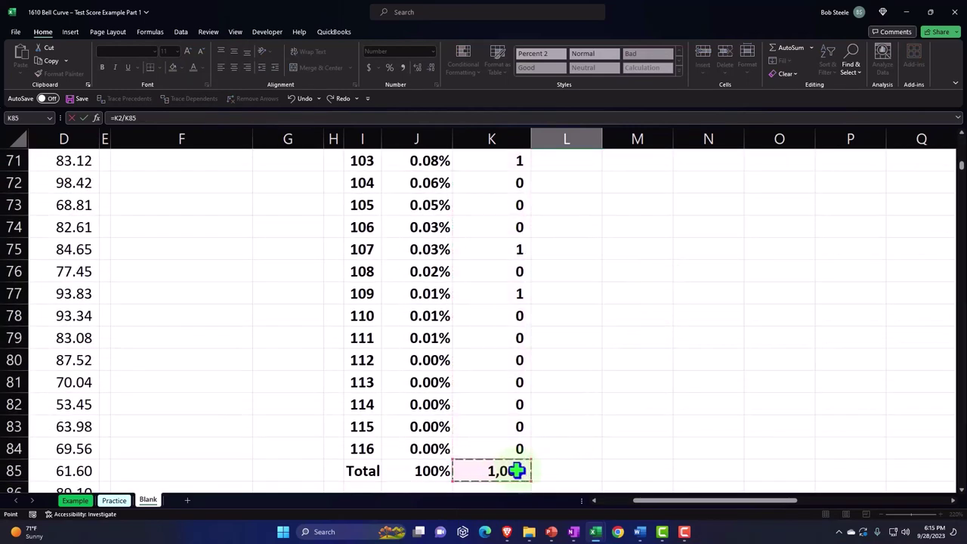
key(Return)
Make the K85 reference in the L2 formula absolute, so that it reads =K2/$K$85.
double_click(710, 290)
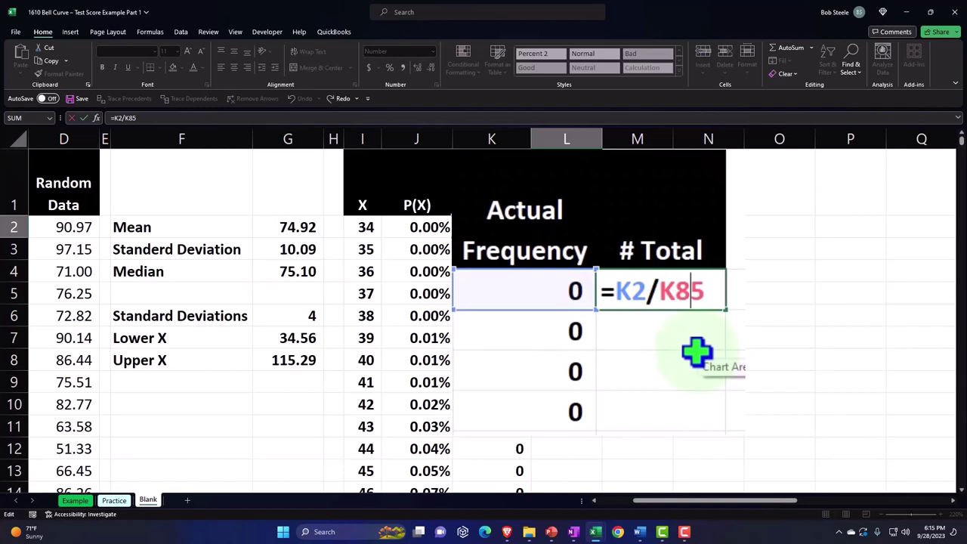
key(F4)
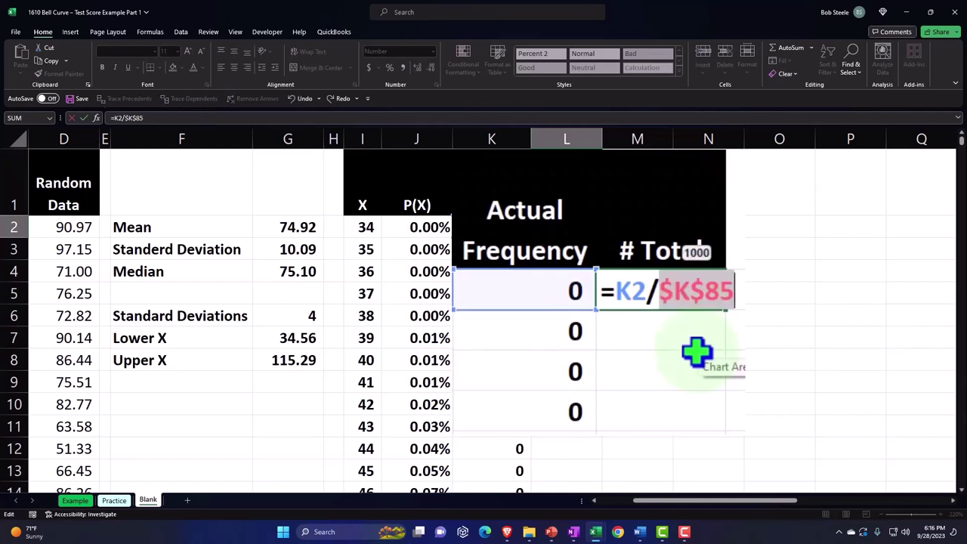
key(Return)
Format L2 as a percentage with two decimals and fill its formula down the # Total column.
key(Up)
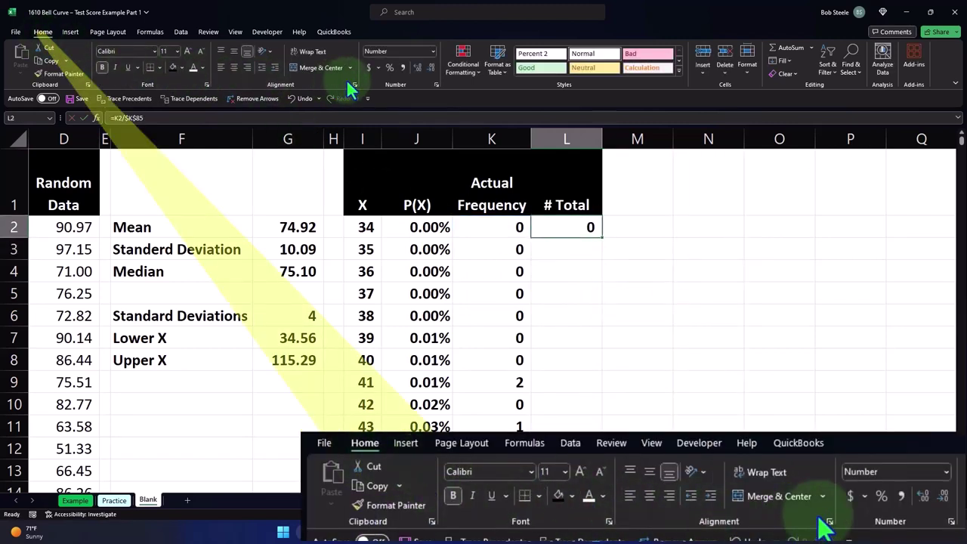
click(387, 68)
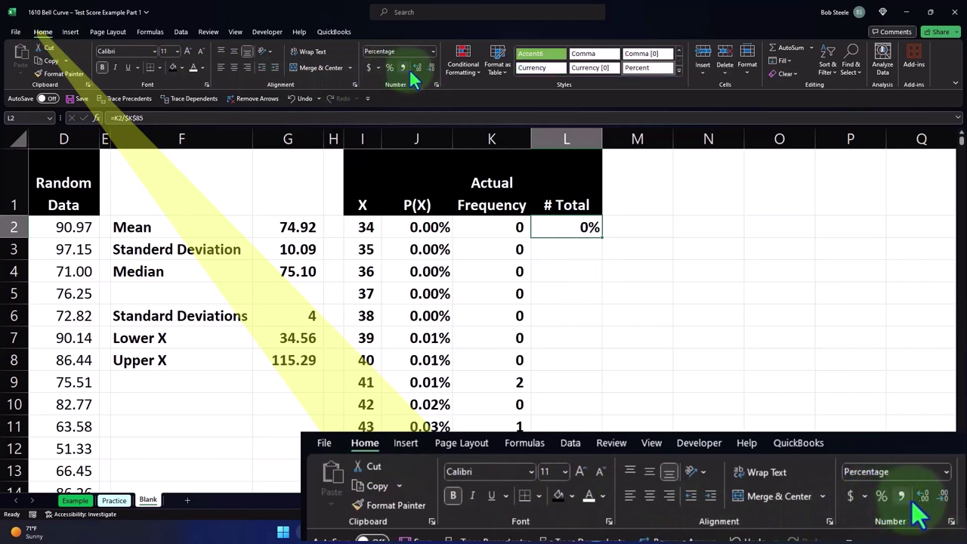
click(419, 66)
click(419, 67)
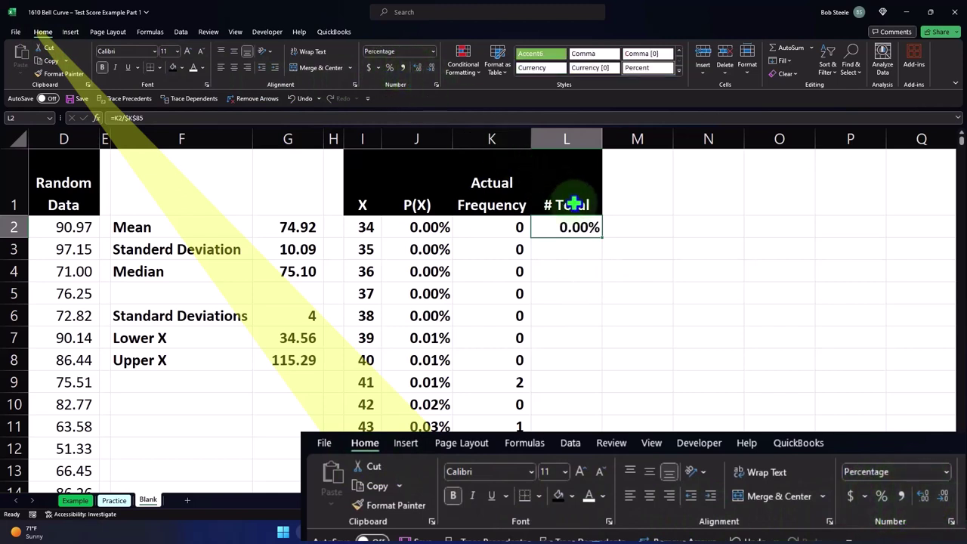
double_click(604, 239)
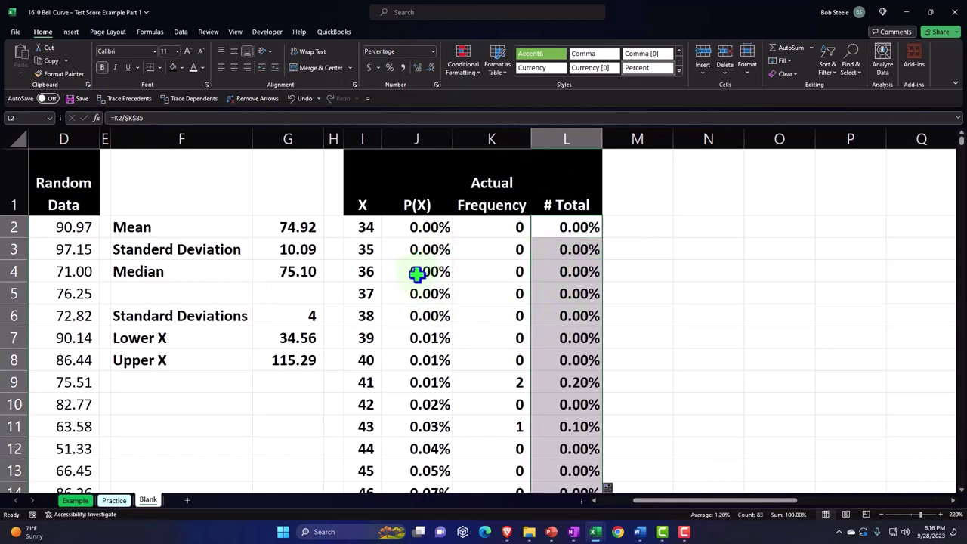
Compare the P(X) and # Total columns, and add a "Difference" header in M1 with black fill and white text.
click(420, 198)
click(549, 194)
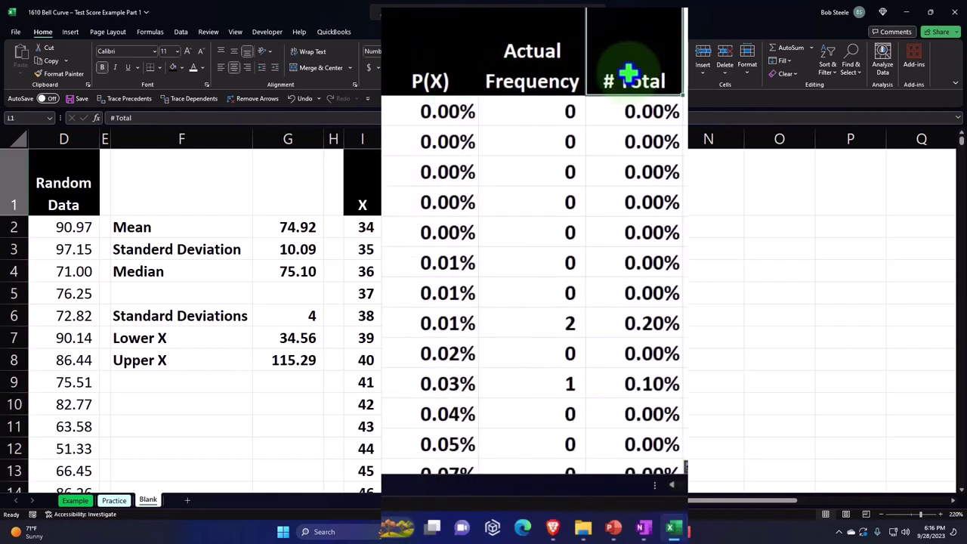
click(432, 197)
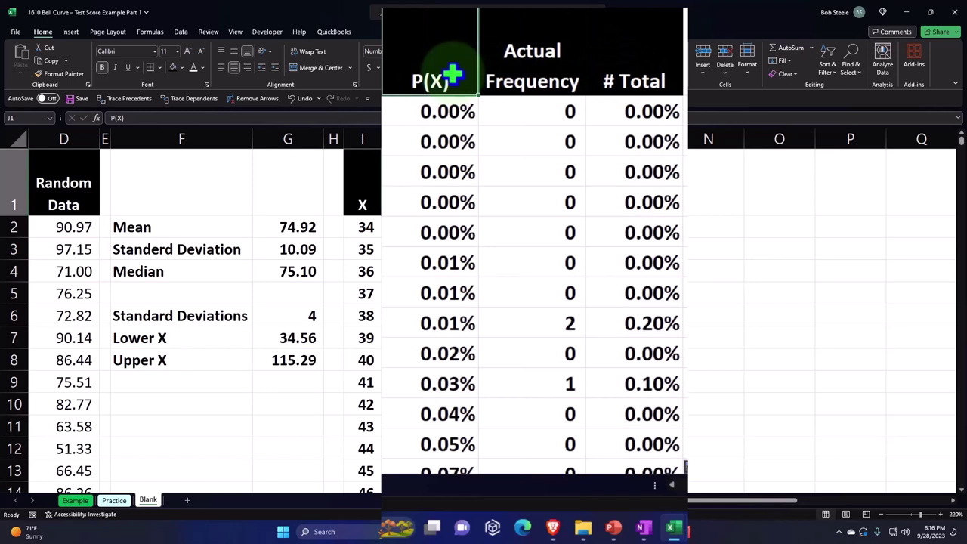
click(681, 87)
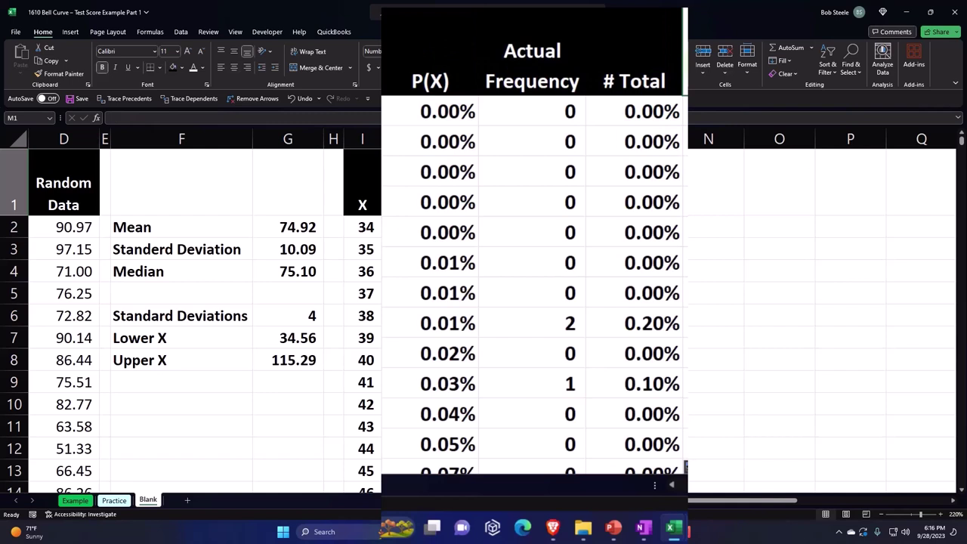
text(Difference)
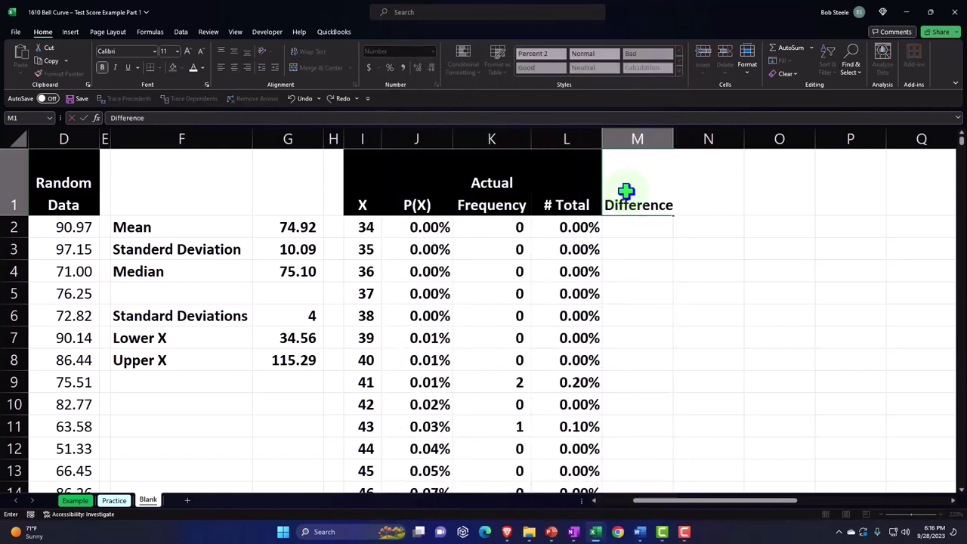
key(ctrl+Return)
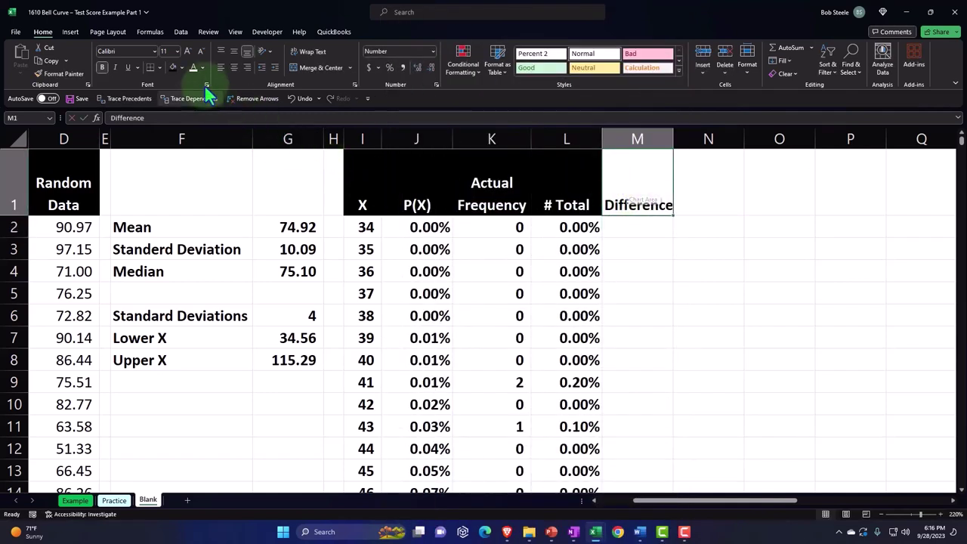
click(173, 67)
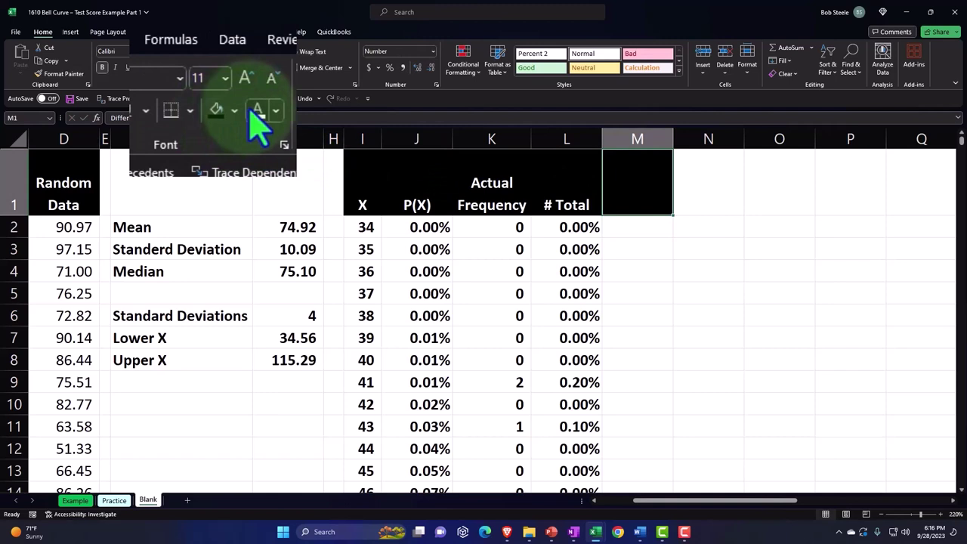
Enter =J2-L2 in M2 to subtract the # Total percentage from P(X).
click(628, 230)
text(=)
key(Left)
key(Left)
key(Left)
text(-)
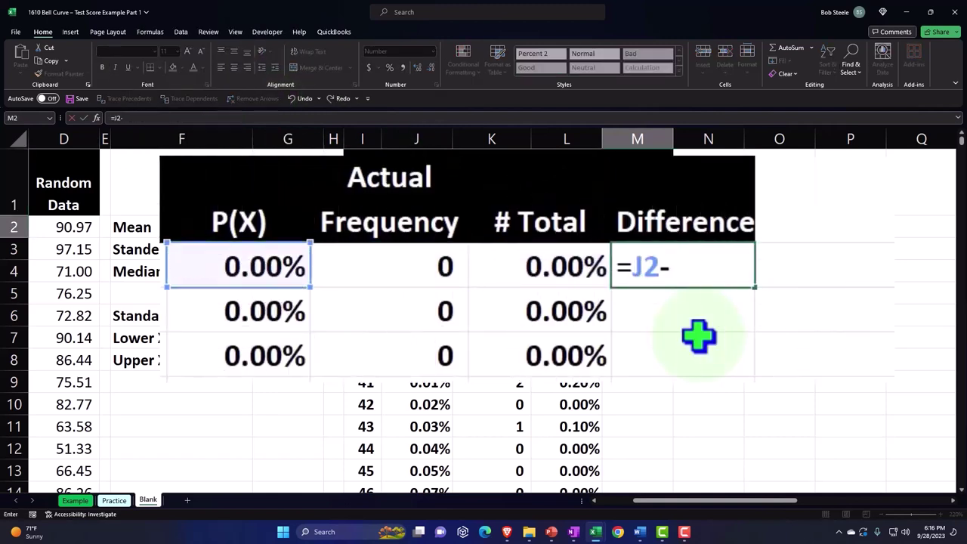
key(Left)
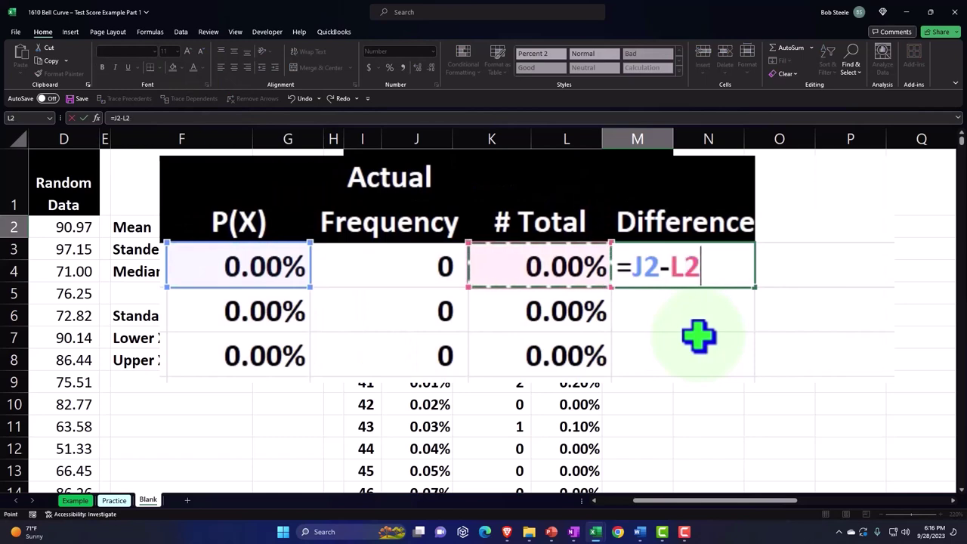
key(ctrl+Return)
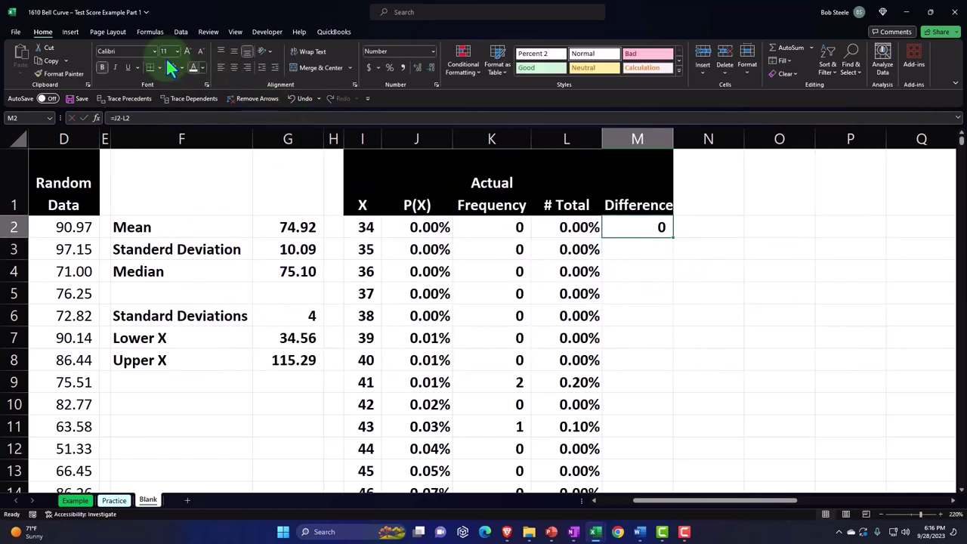
Format M2 as a percentage with two decimals and fill its formula down the Difference column.
click(389, 68)
click(417, 68)
click(416, 68)
double_click(673, 238)
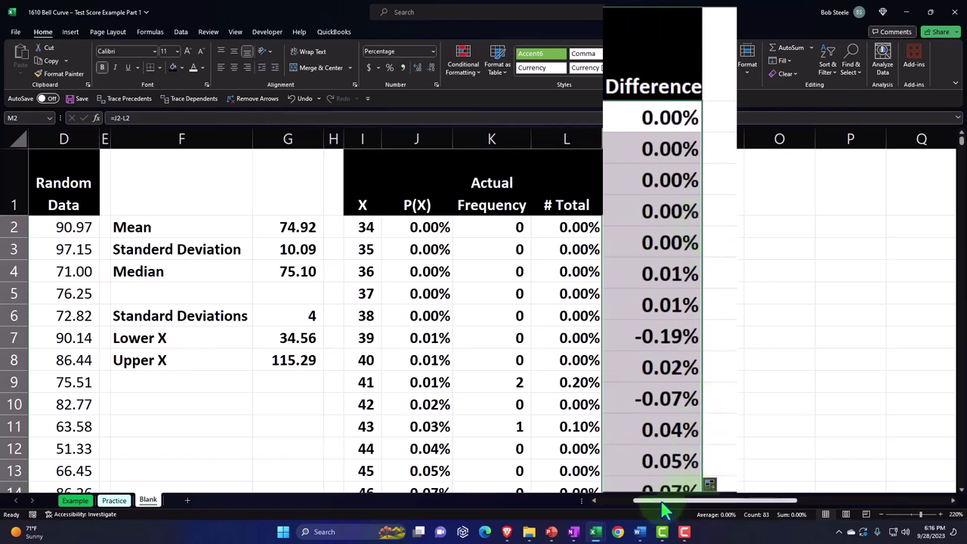
Examine the random data and compare the assumed mean and standard deviation in column B with the calculated ones in column G.
drag(661, 500, 624, 500)
drag(257, 249, 257, 324)
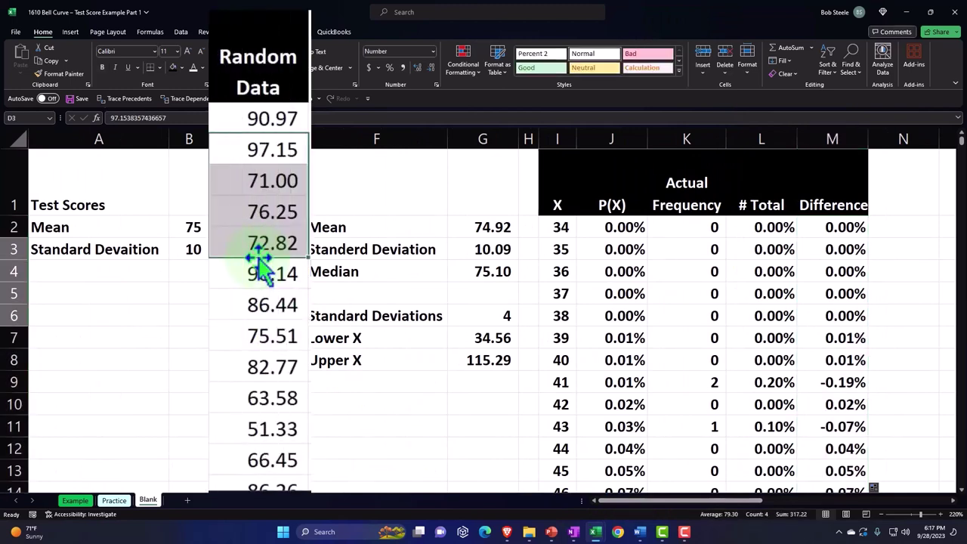
click(186, 232)
click(189, 252)
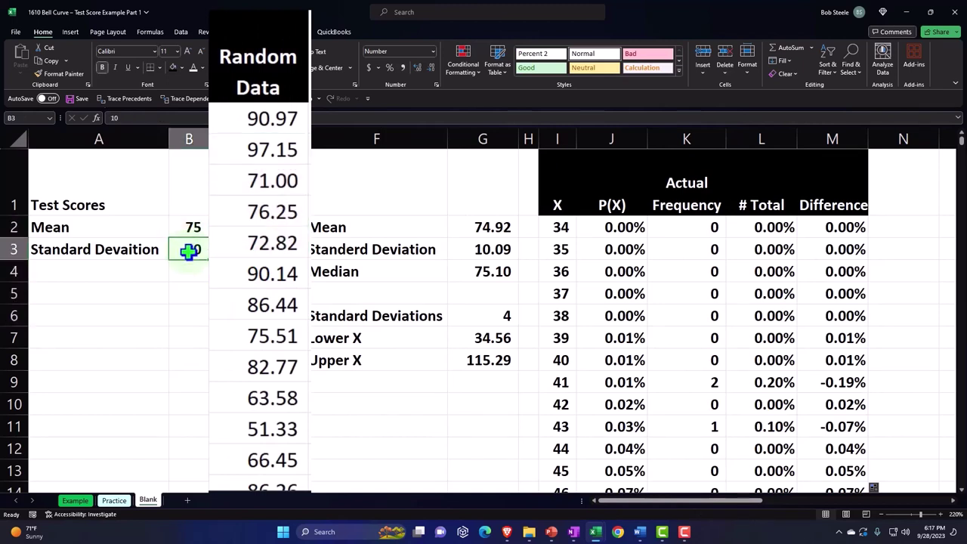
click(234, 267)
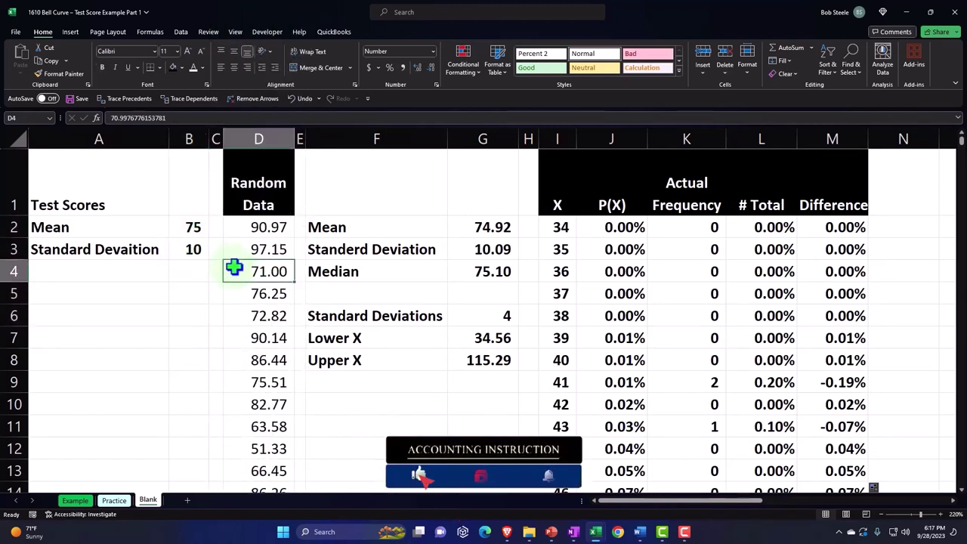
click(457, 224)
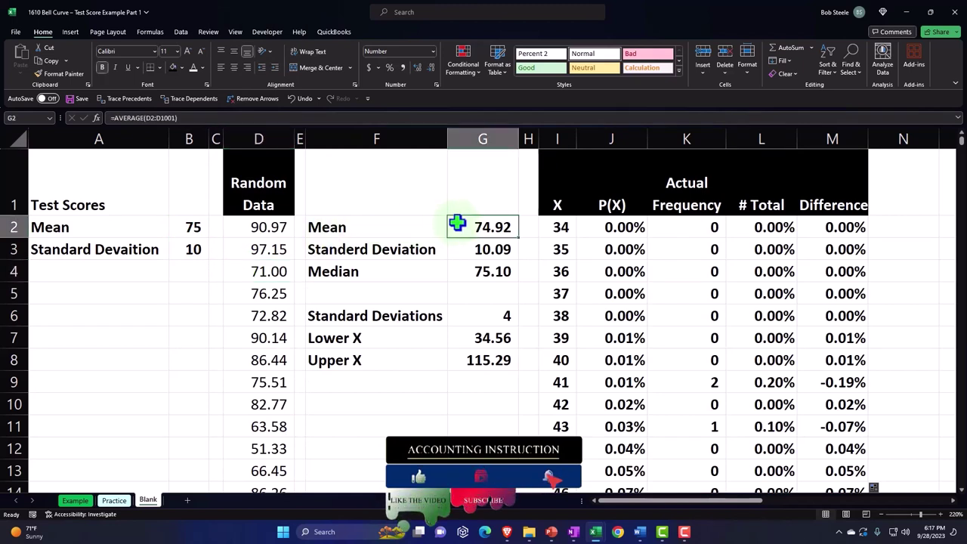
click(463, 248)
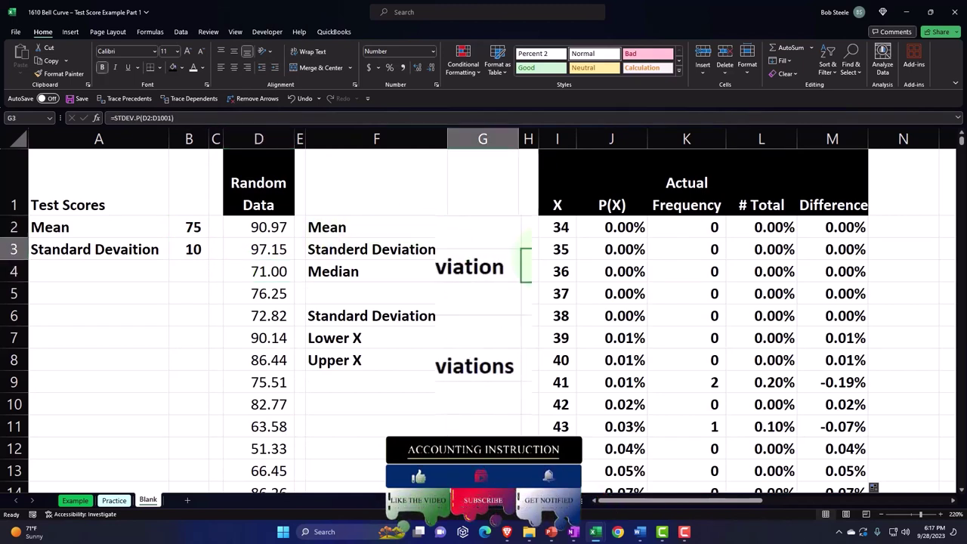
click(545, 237)
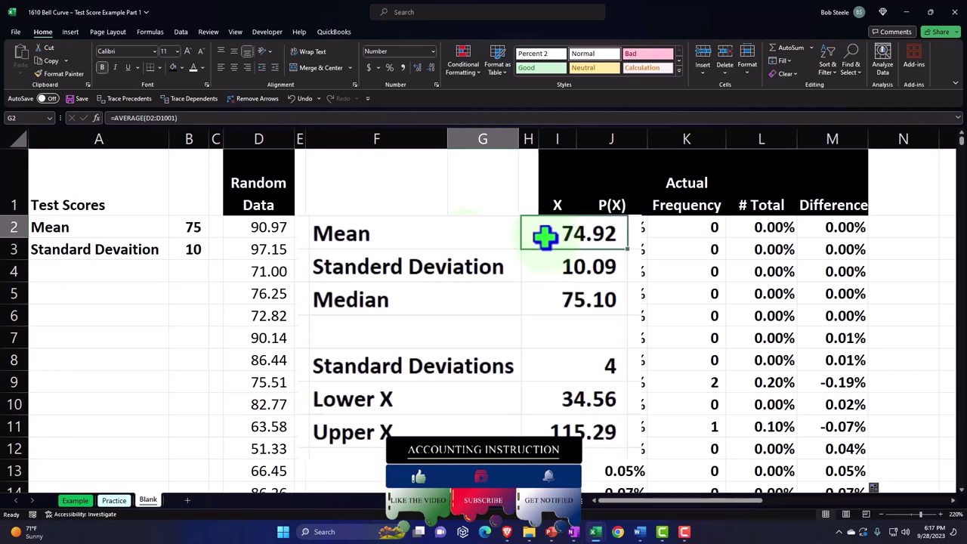
drag(626, 501, 663, 506)
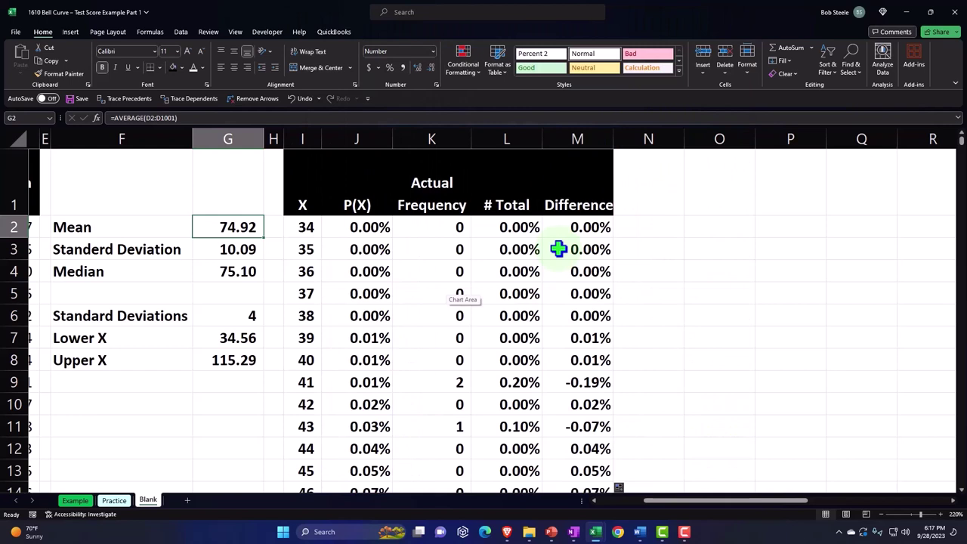
key(alt+p)
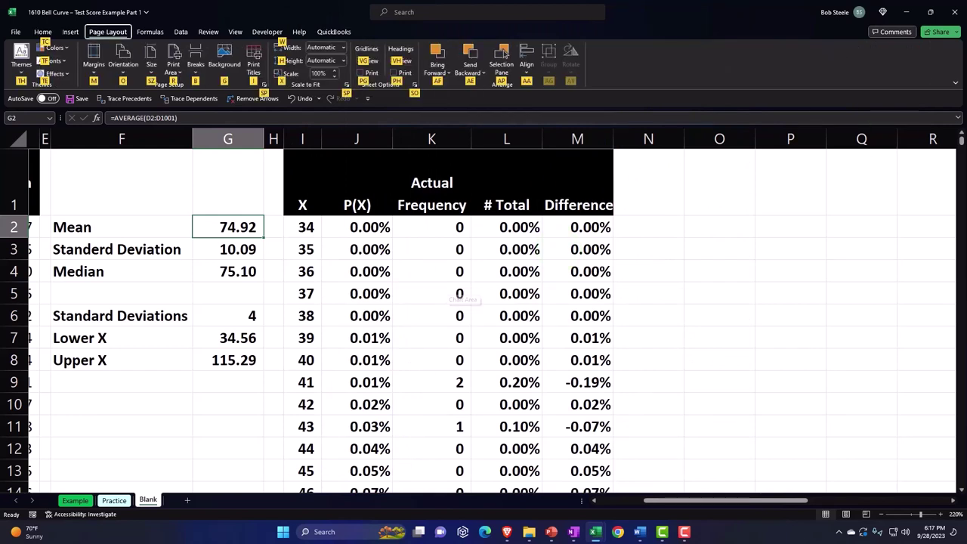